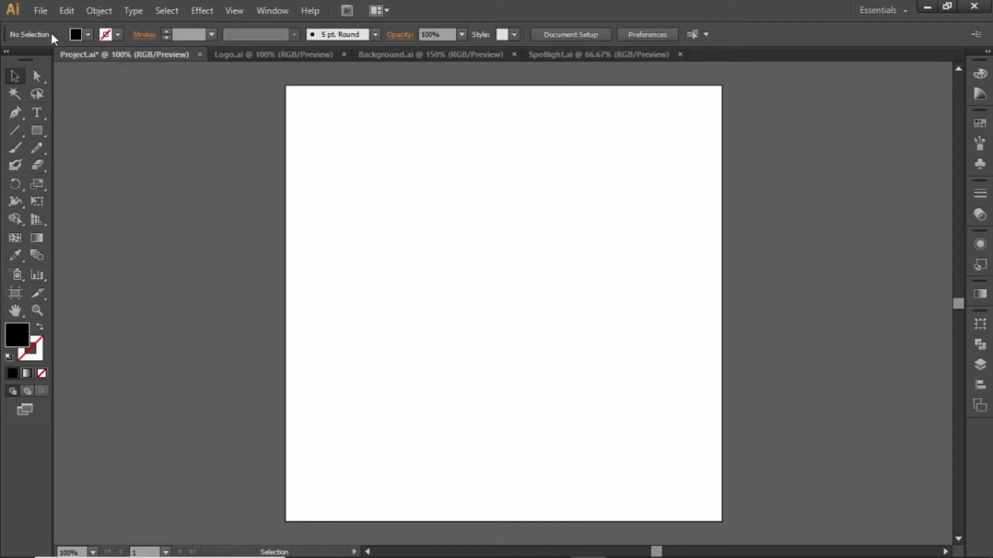
click(39, 11)
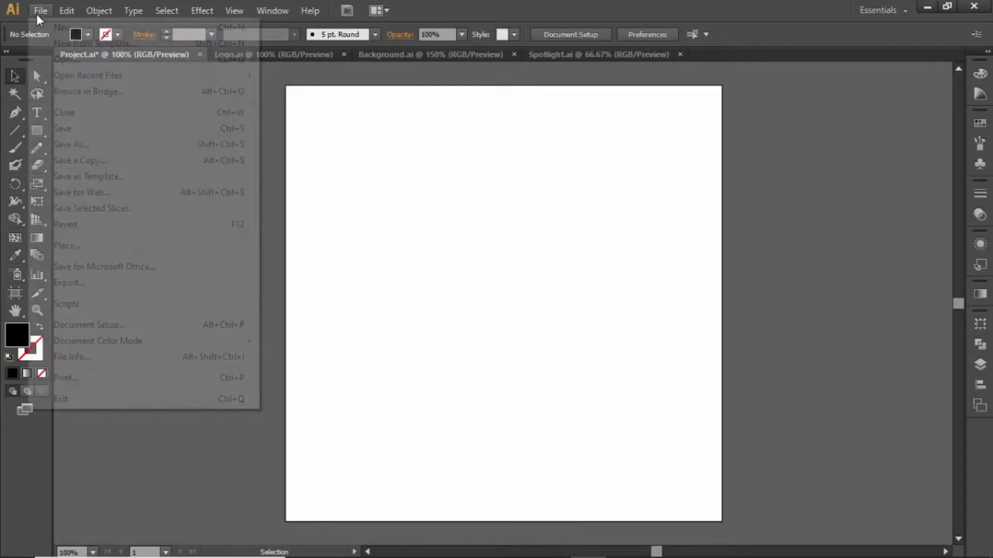
click(57, 25)
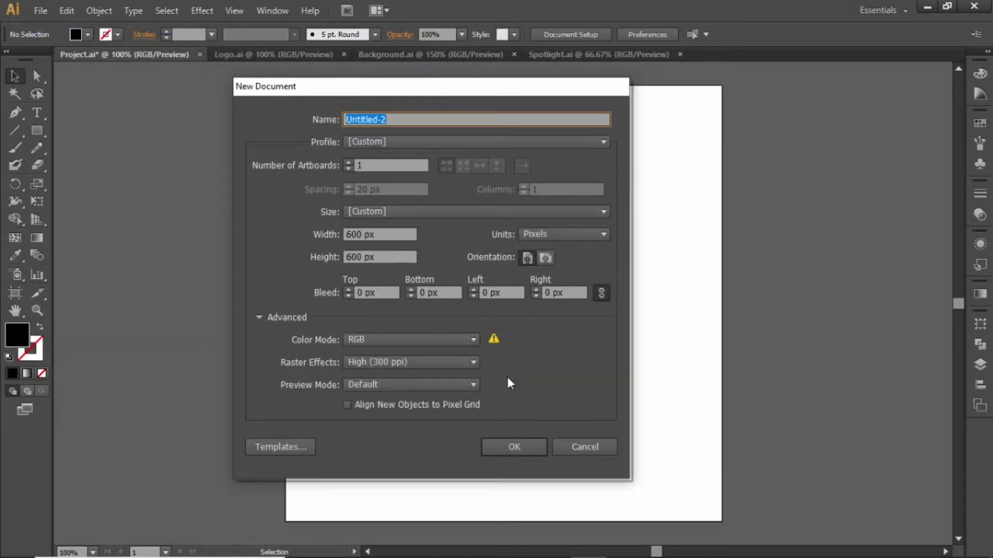
click(579, 447)
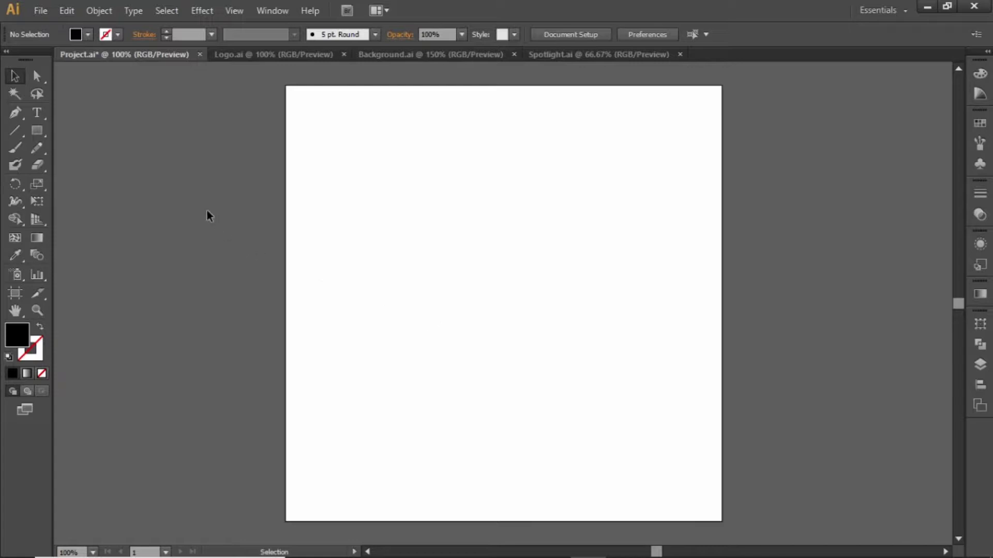
Draw a rectangle with the Rectangle tool that covers the whole artboard
click(39, 129)
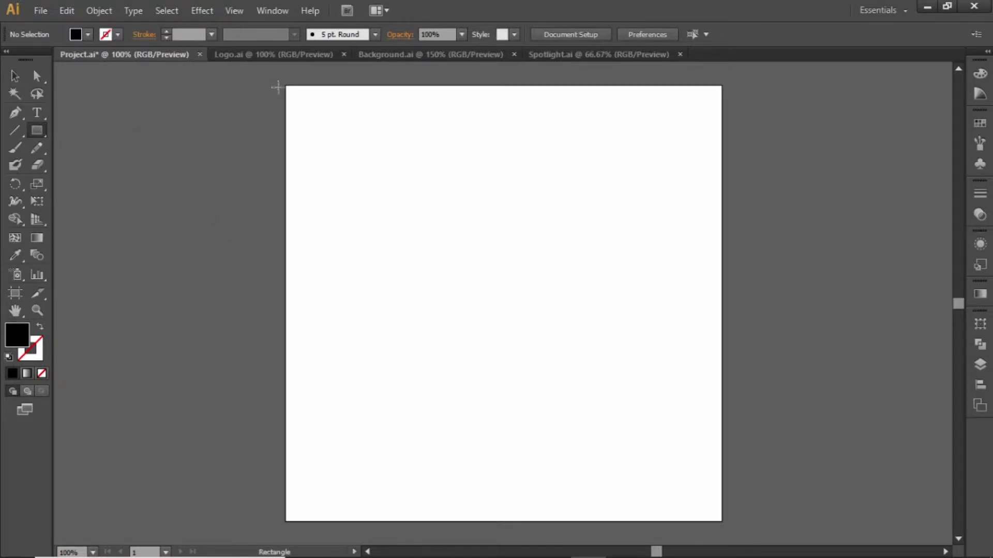
drag(286, 86, 724, 521)
key(v)
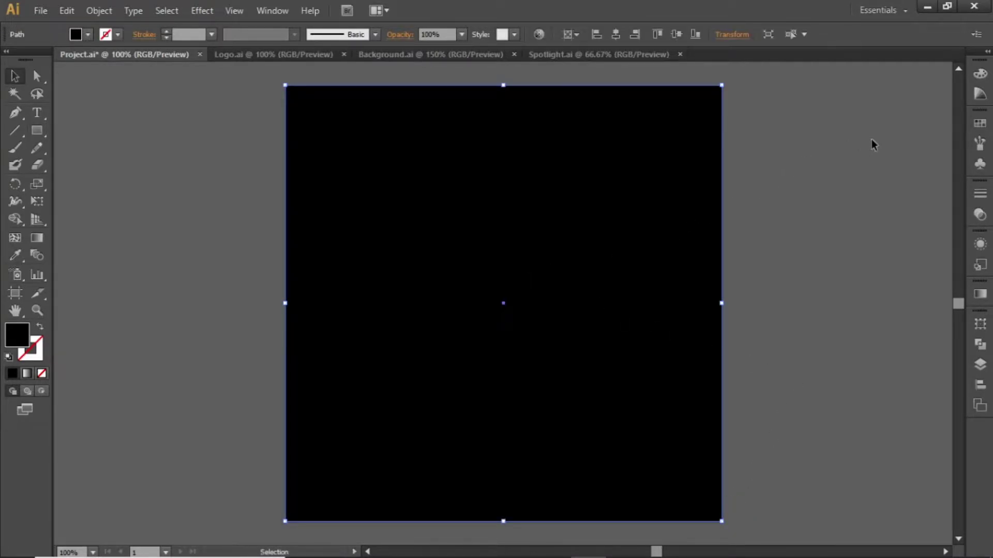
Fill the artboard-sized rectangle with the dark navy global swatch R=15 G=33 B=73
click(980, 123)
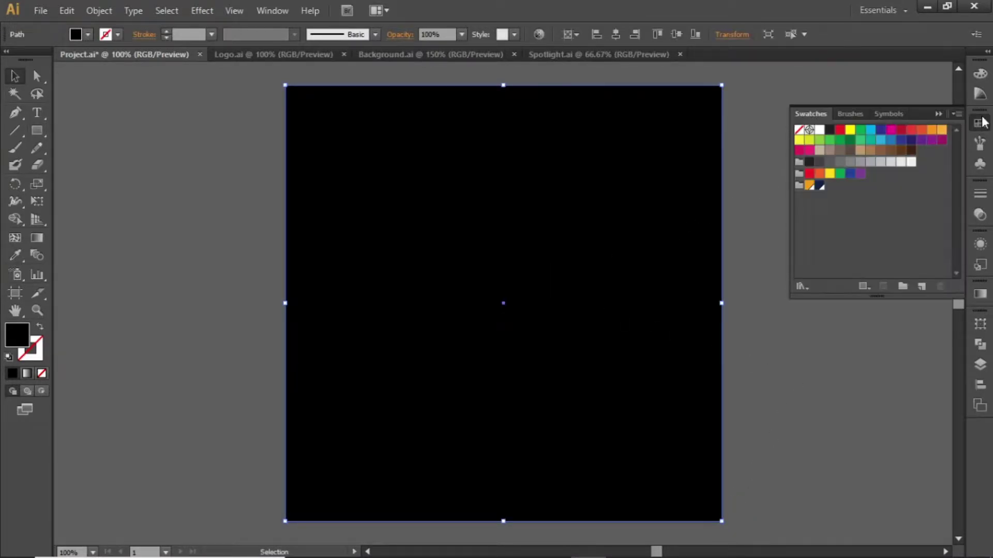
click(820, 187)
click(772, 213)
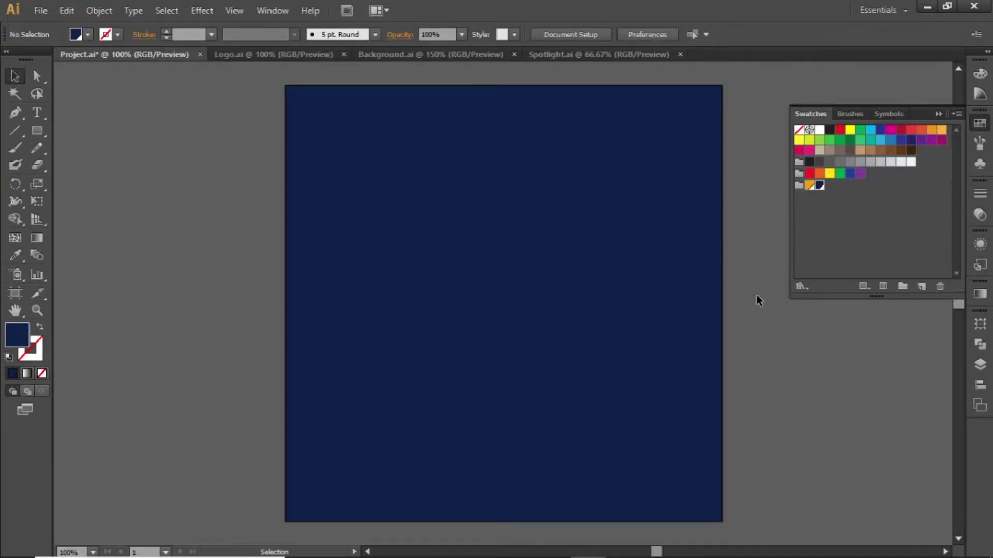
double_click(820, 187)
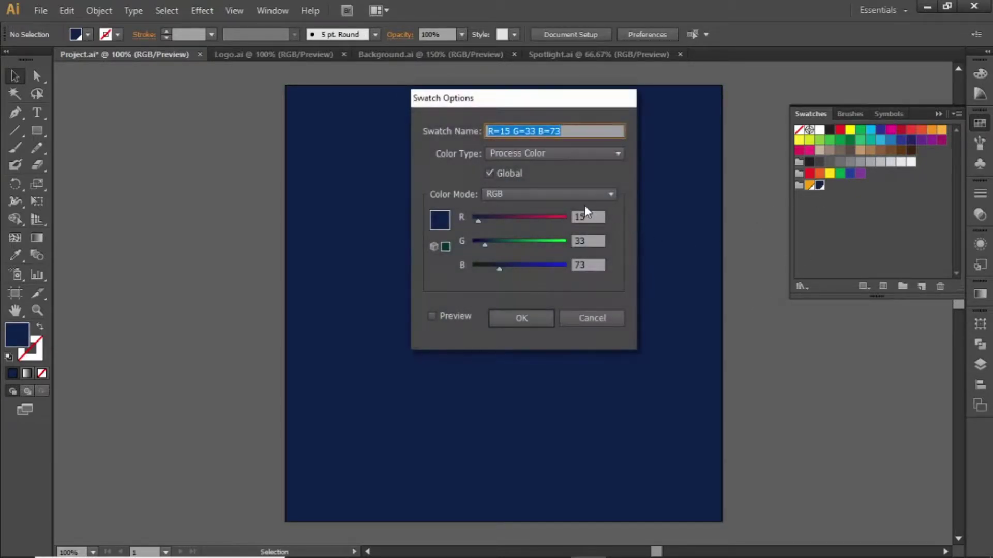
click(544, 320)
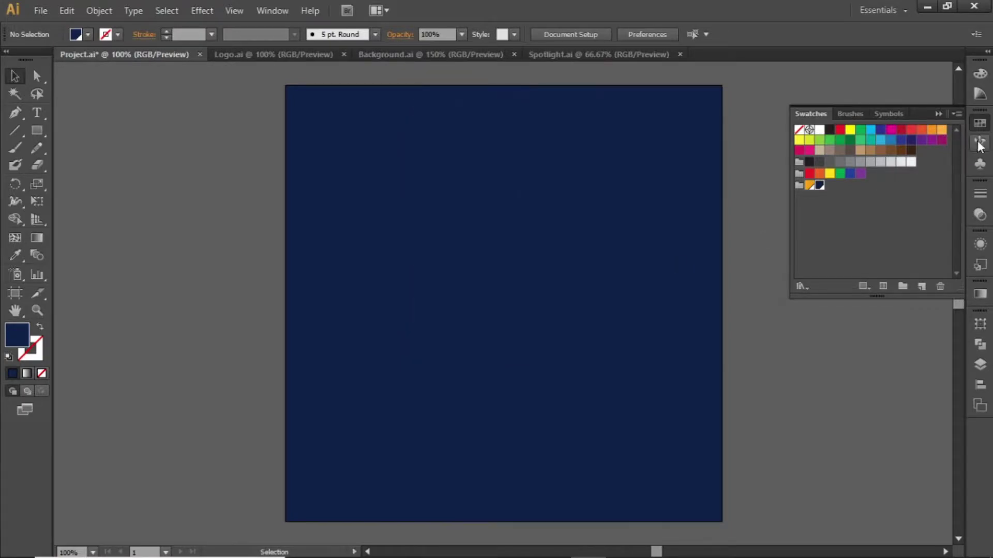
click(938, 113)
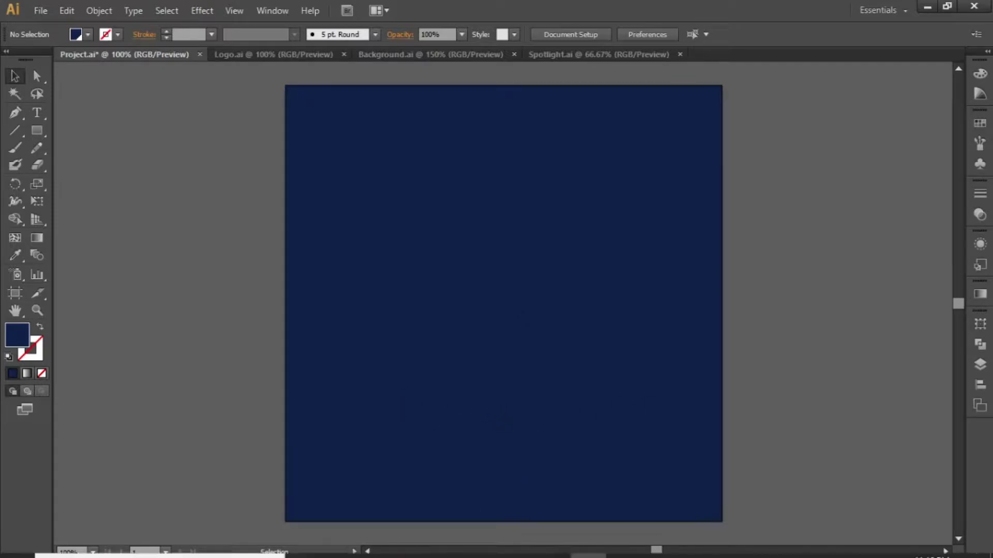
Place the Surface image from the Video Project folder in File Explorer into the Illustrator document and center it horizontally on the artboard
click(419, 550)
drag(567, 238, 199, 103)
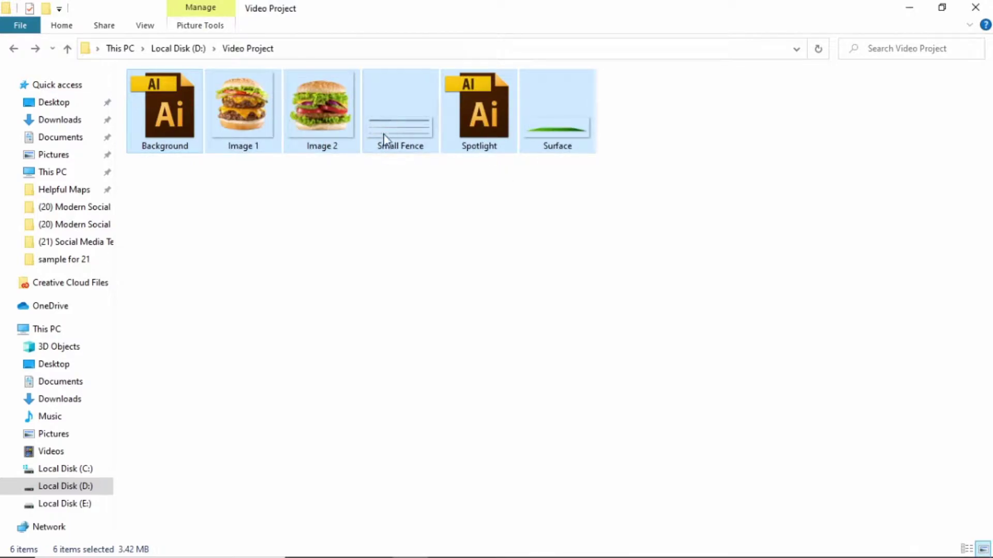
click(399, 205)
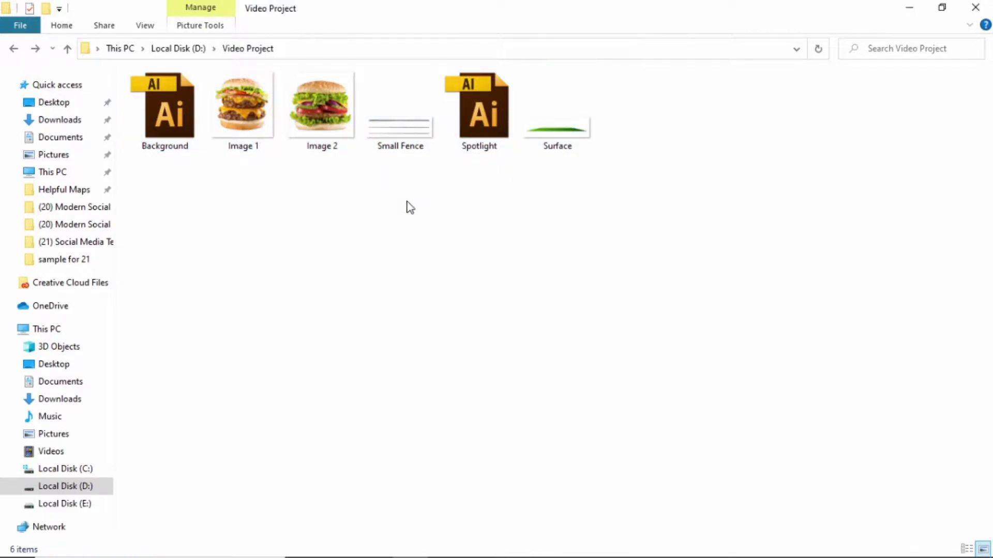
drag(558, 112, 512, 341)
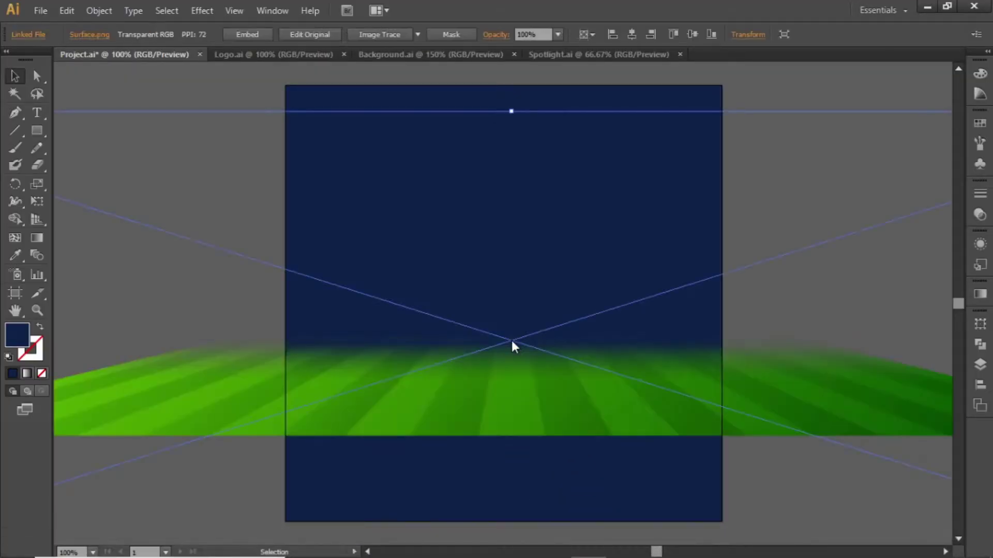
key(ctrl+minus)
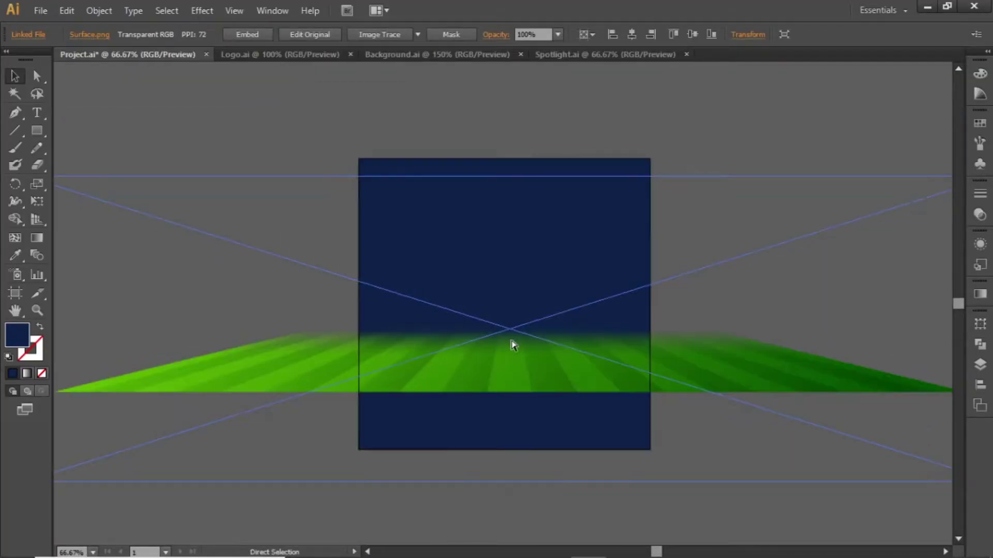
click(978, 386)
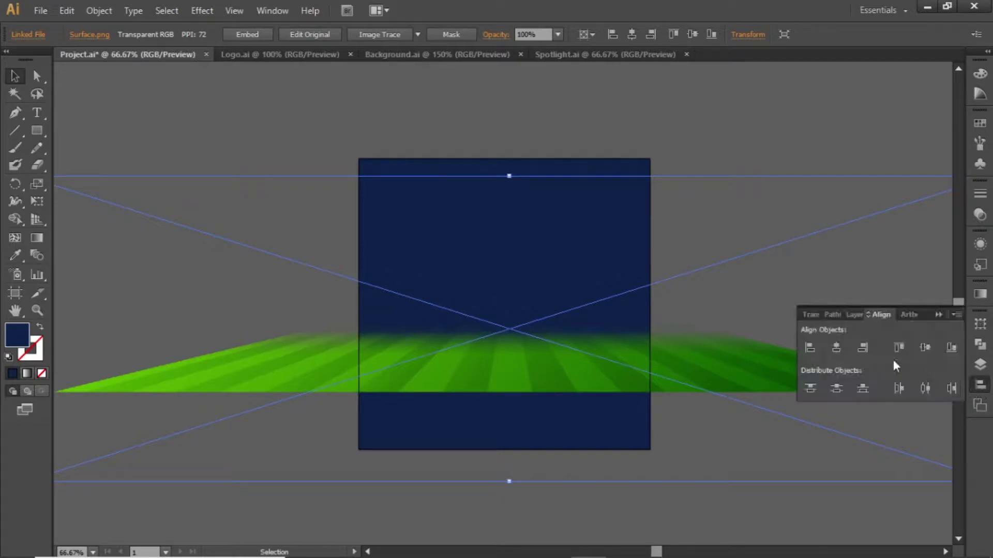
click(841, 346)
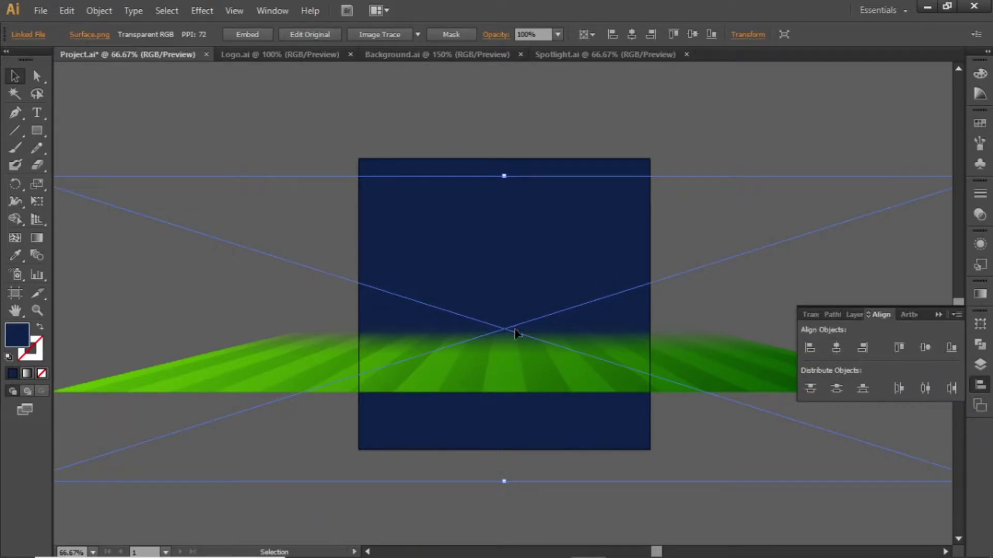
Enlarge the grass image proportionally from its center and move it down until it covers the artboard's lower edge
drag(505, 176, 503, 132)
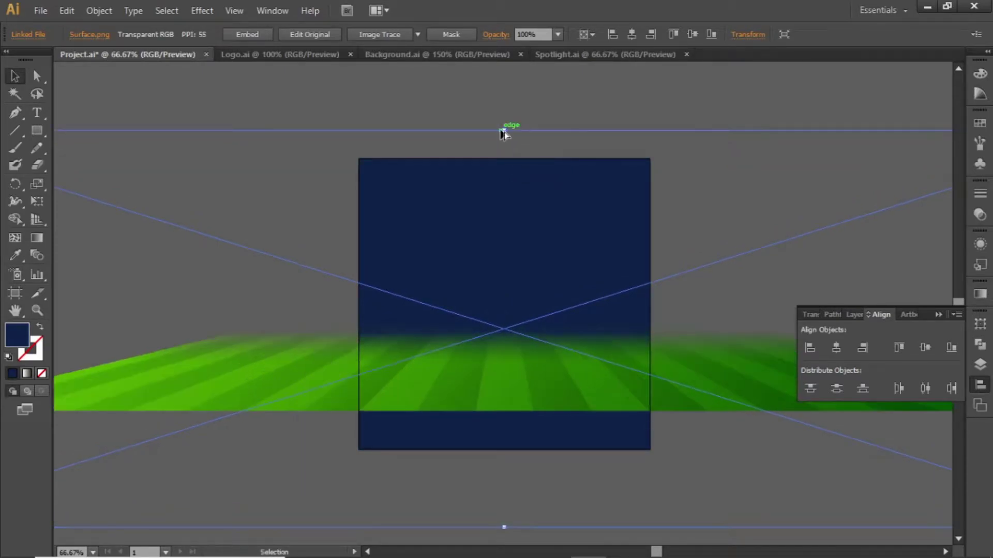
drag(526, 361, 527, 403)
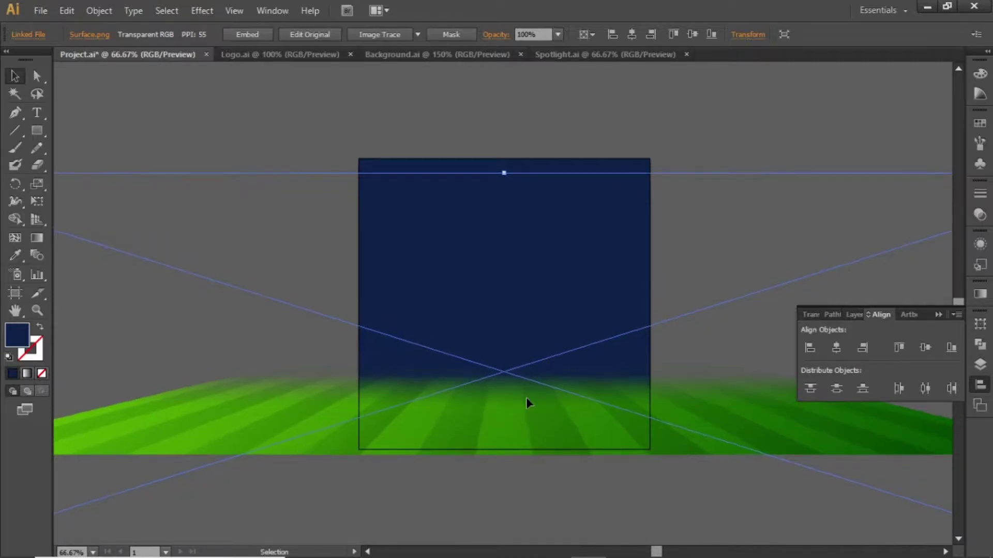
click(691, 139)
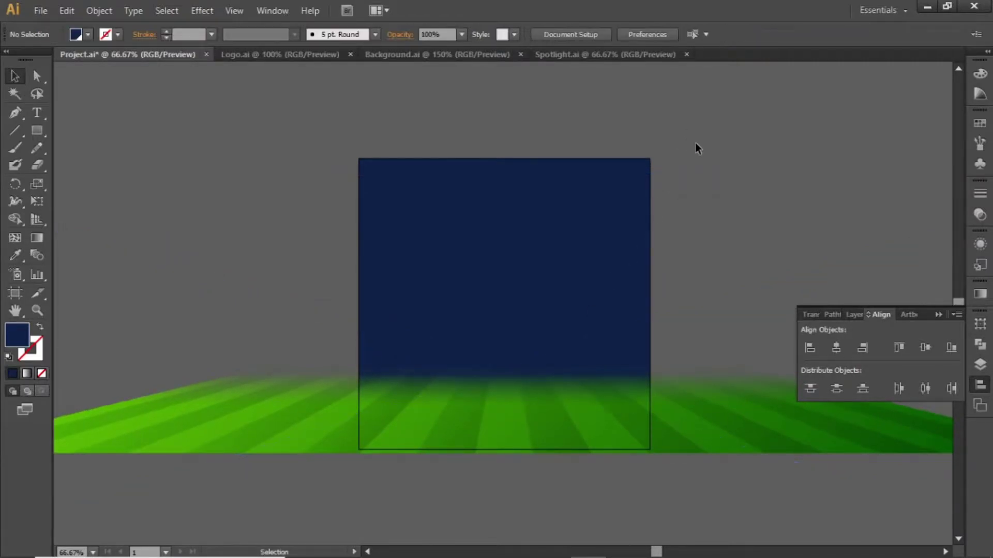
Copy the navy background rectangle, paste the duplicate in front, and move it beside the artboard's right edge
key(ctrl+plus)
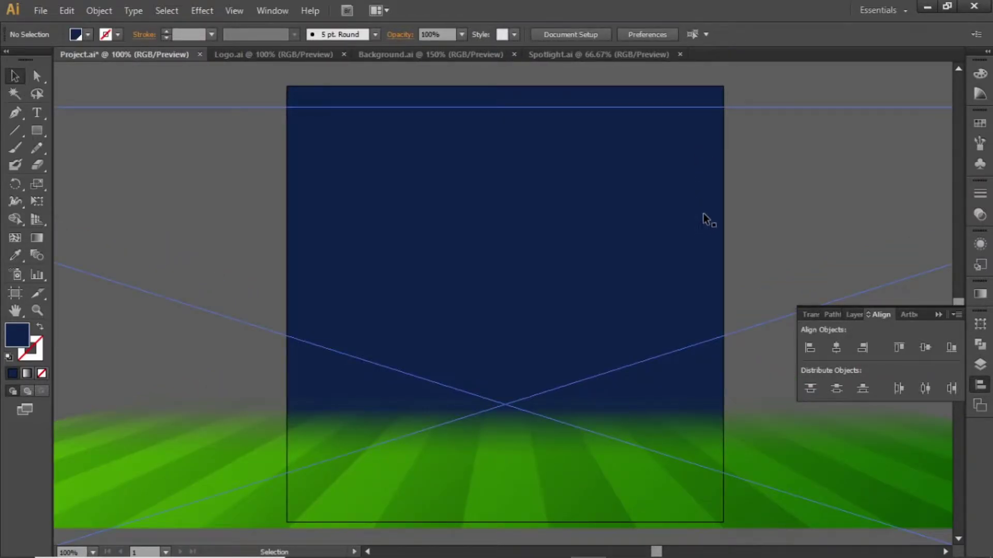
click(636, 94)
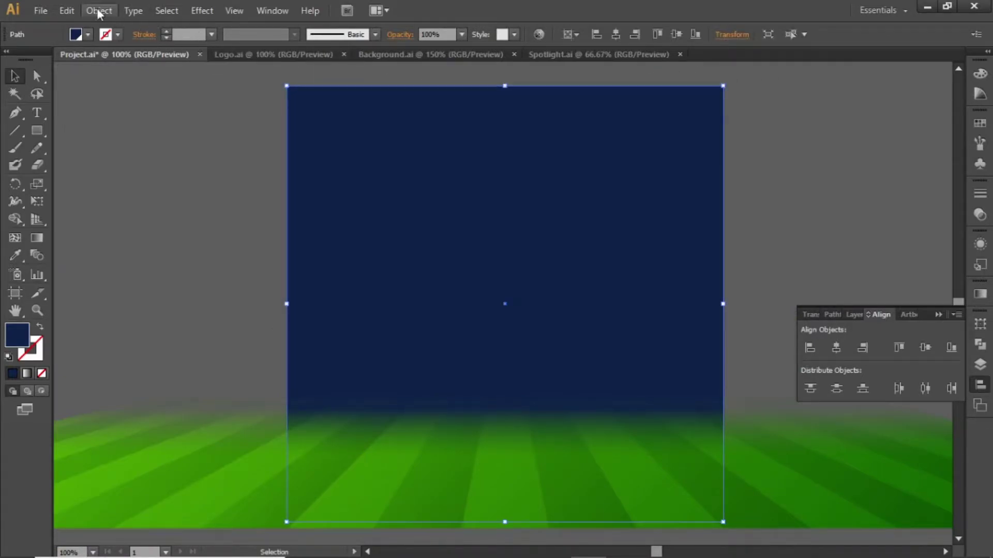
click(67, 13)
click(114, 81)
click(68, 11)
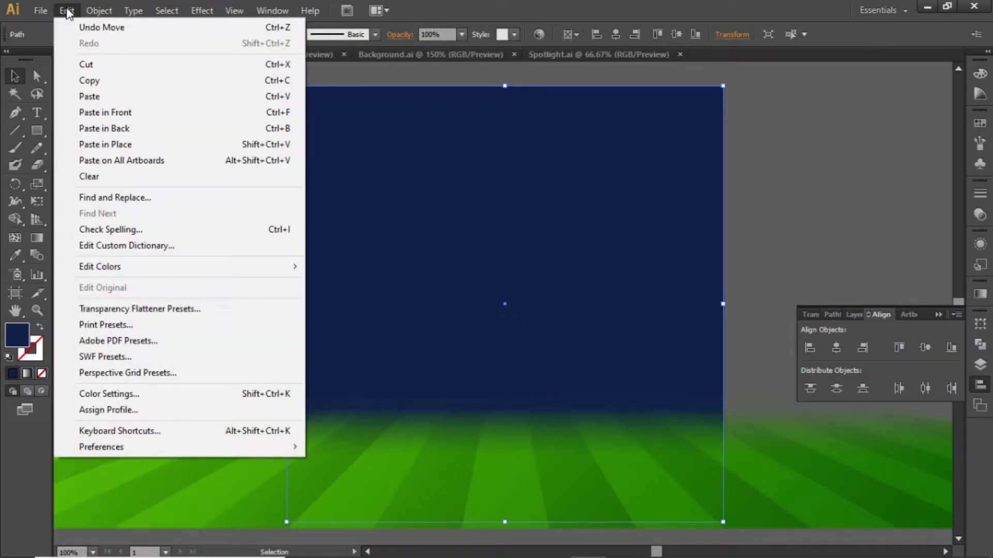
click(155, 120)
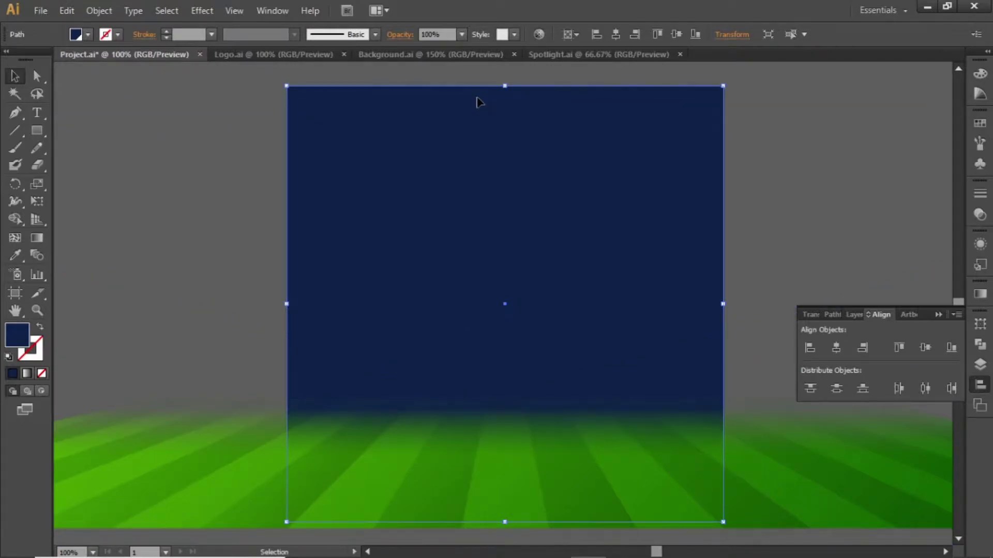
drag(478, 102, 932, 103)
drag(839, 100, 868, 100)
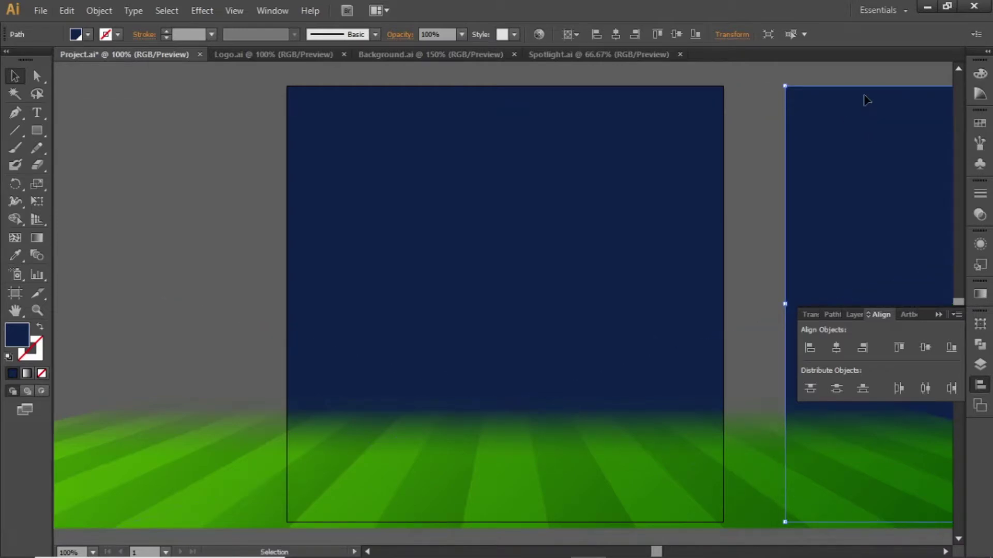
click(751, 75)
key(ctrl+semicolon)
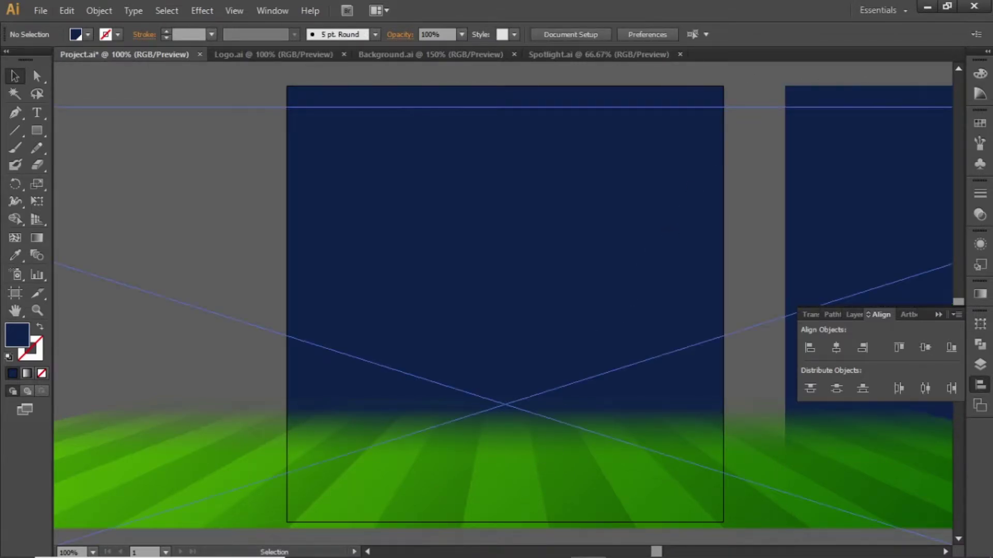
Switch to File Explorer and check the Background and Spotlight Illustrator files in the Video Project folder
click(406, 552)
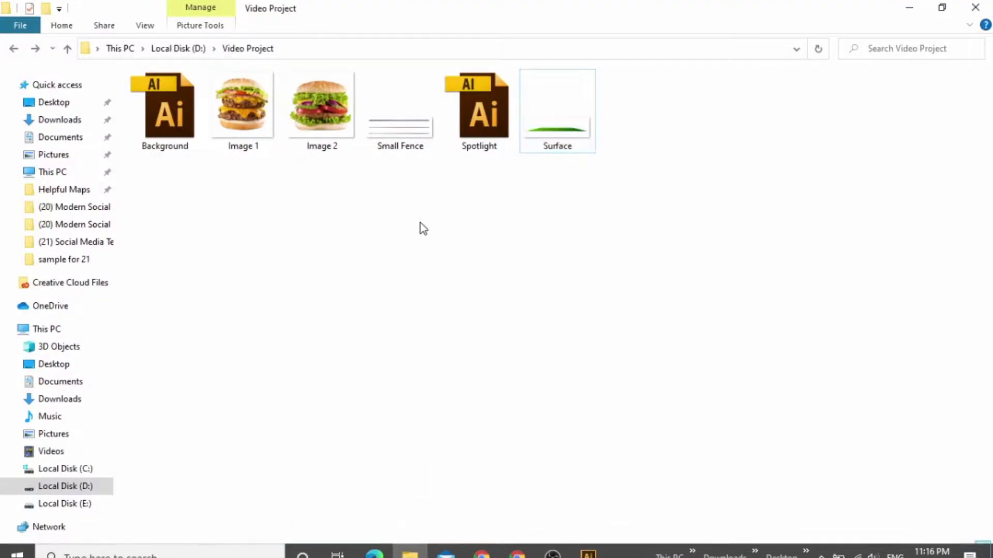
click(172, 141)
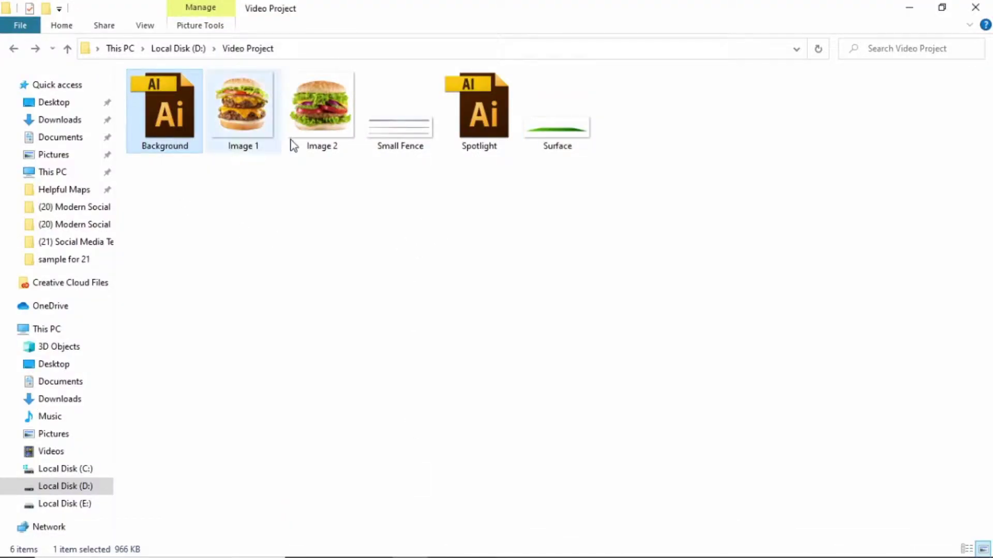
ctrl+click(469, 119)
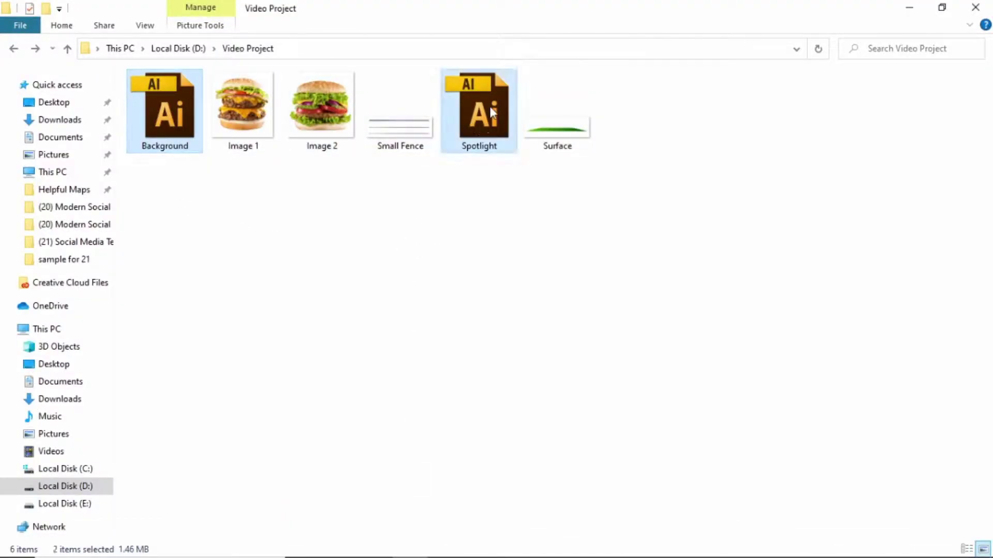
click(227, 220)
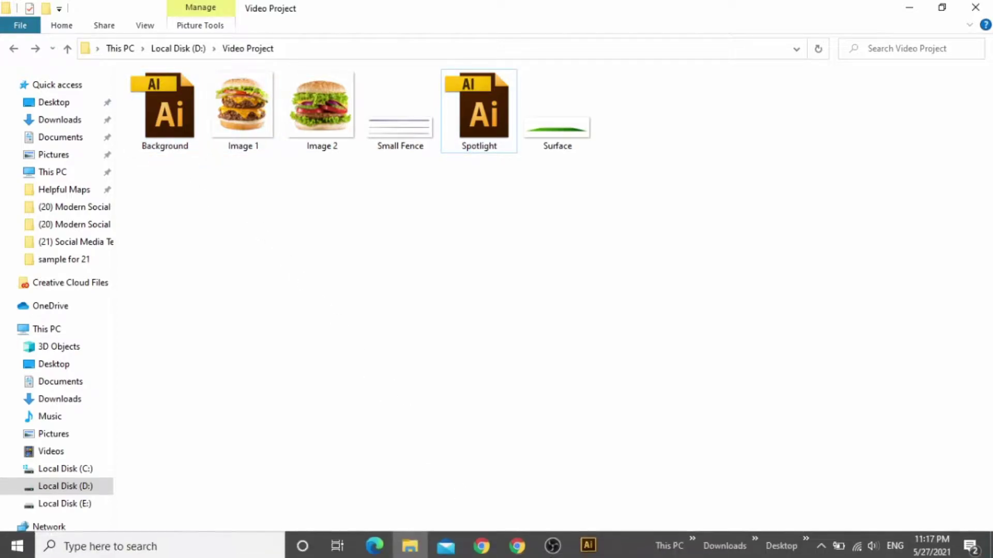
Switch to Illustrator and bring the group of three floodlights from Background.ai into the upper part of the Project.ai artboard
click(589, 543)
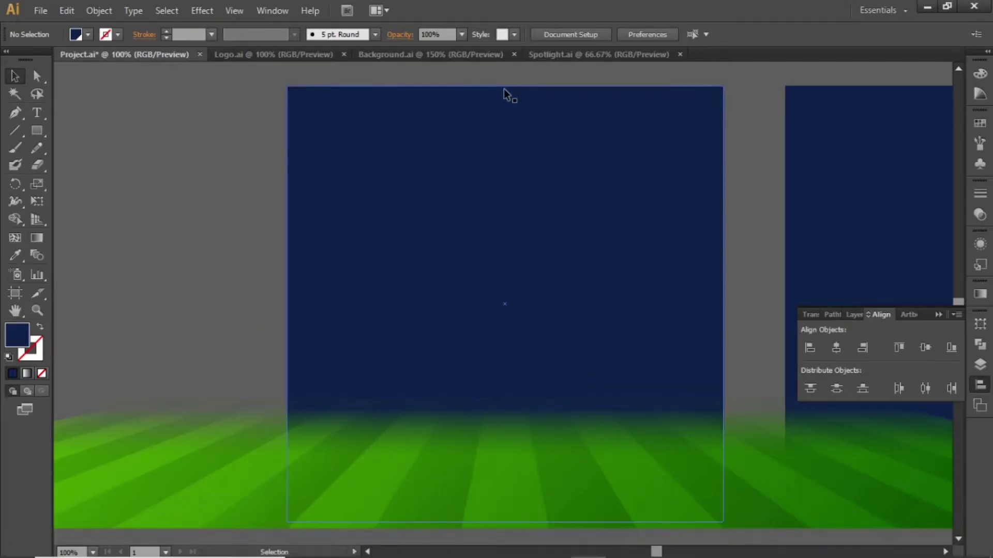
click(408, 54)
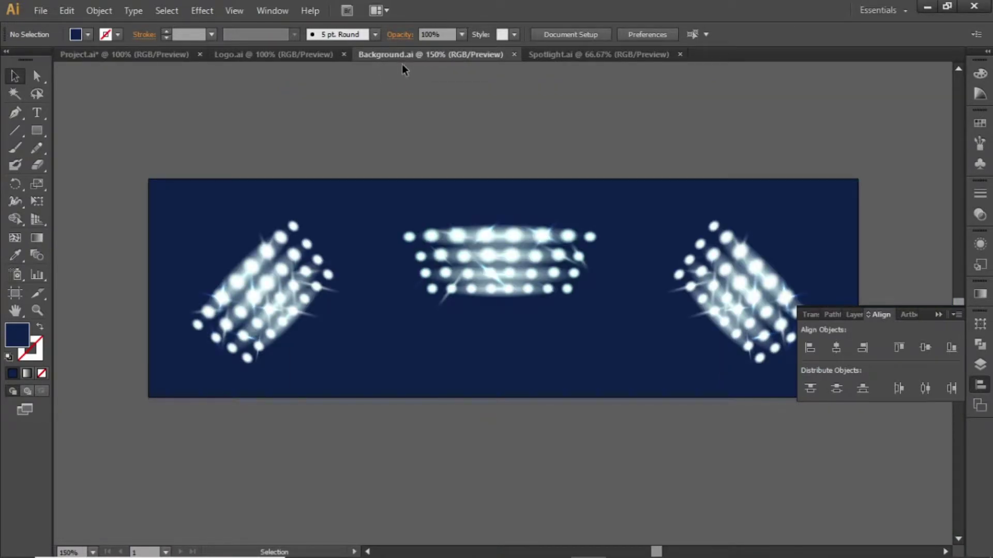
click(483, 265)
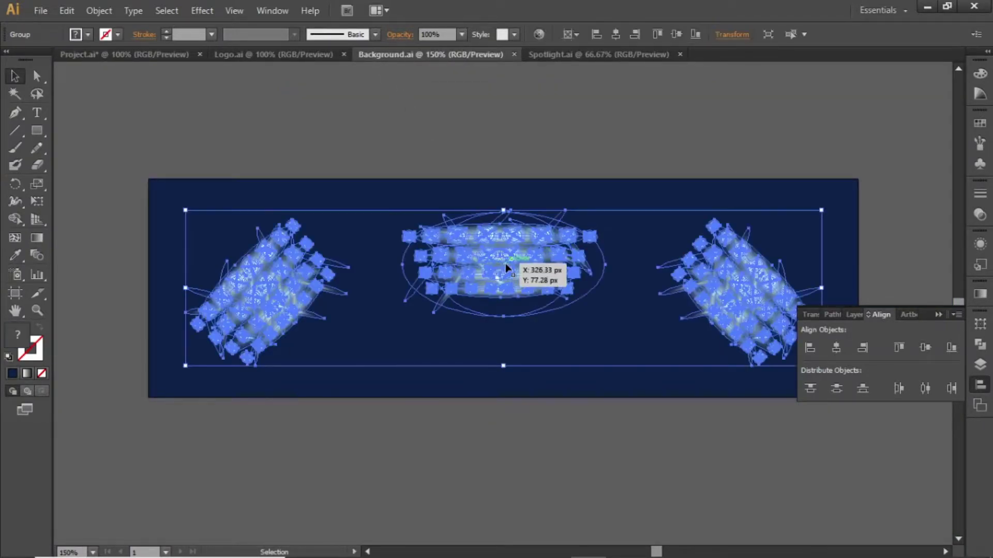
drag(504, 262, 170, 53)
drag(514, 162, 516, 163)
Center the floodlights group horizontally on the artboard and move it up close to the upper edge
click(835, 350)
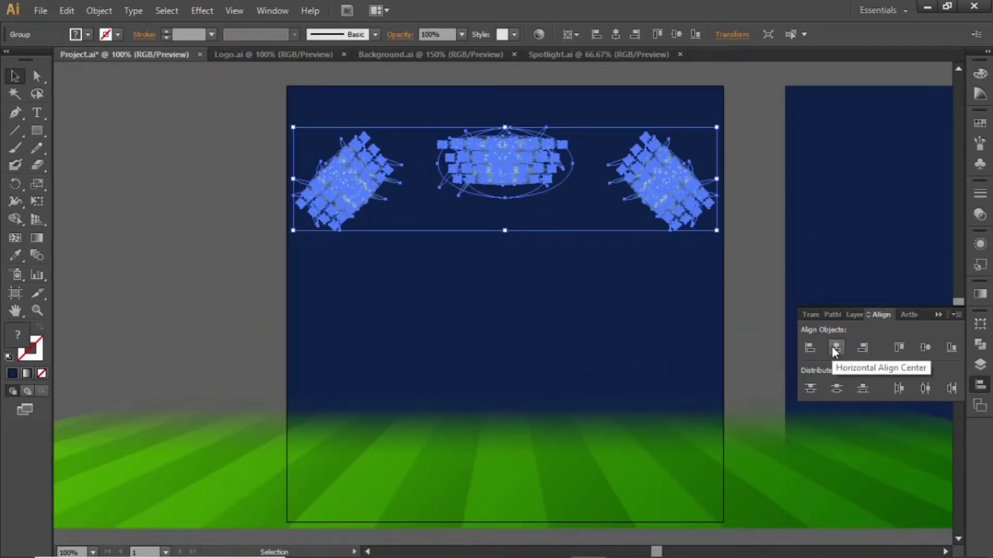
drag(507, 154, 506, 127)
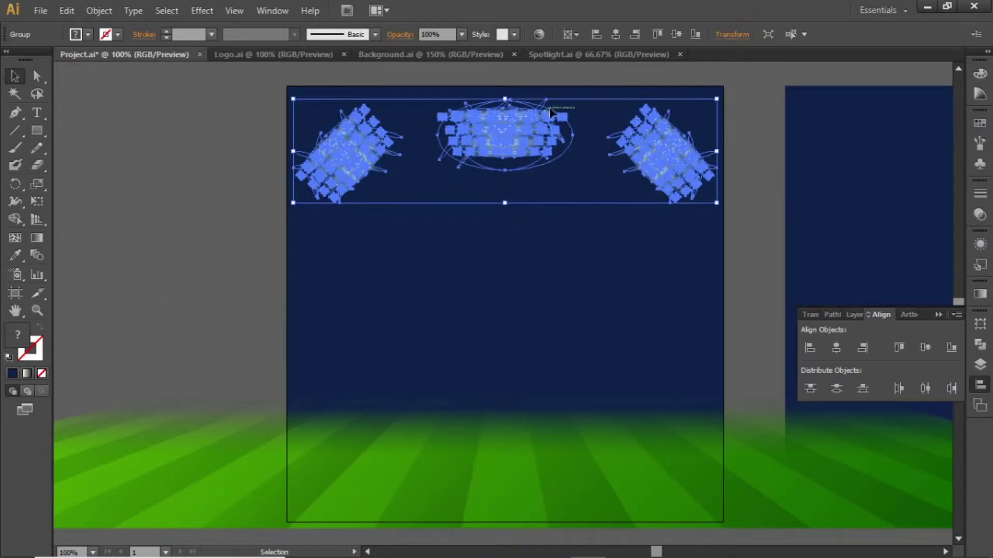
click(591, 75)
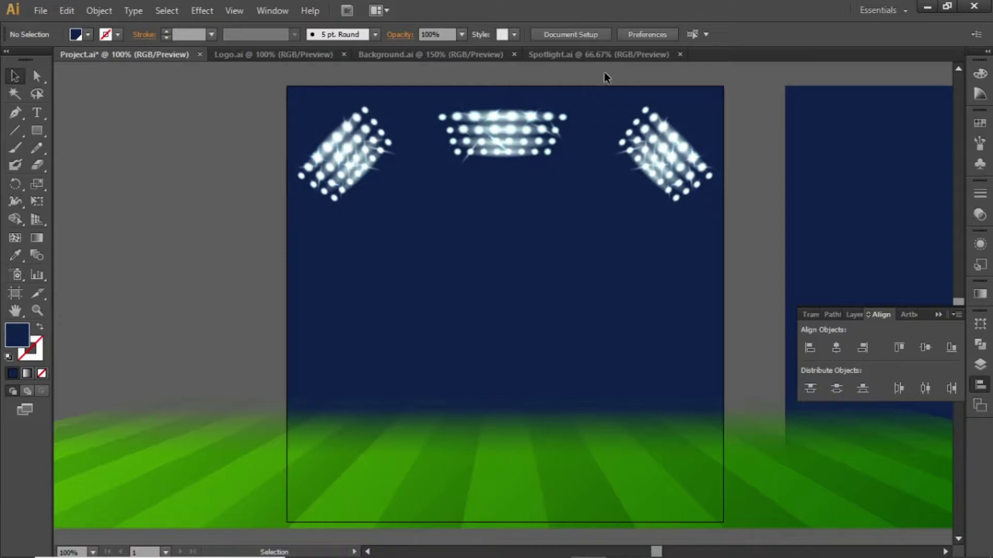
Bring the duplicate navy rectangle beside the artboard to the front and center it horizontally over the artboard
click(821, 95)
right_click(820, 105)
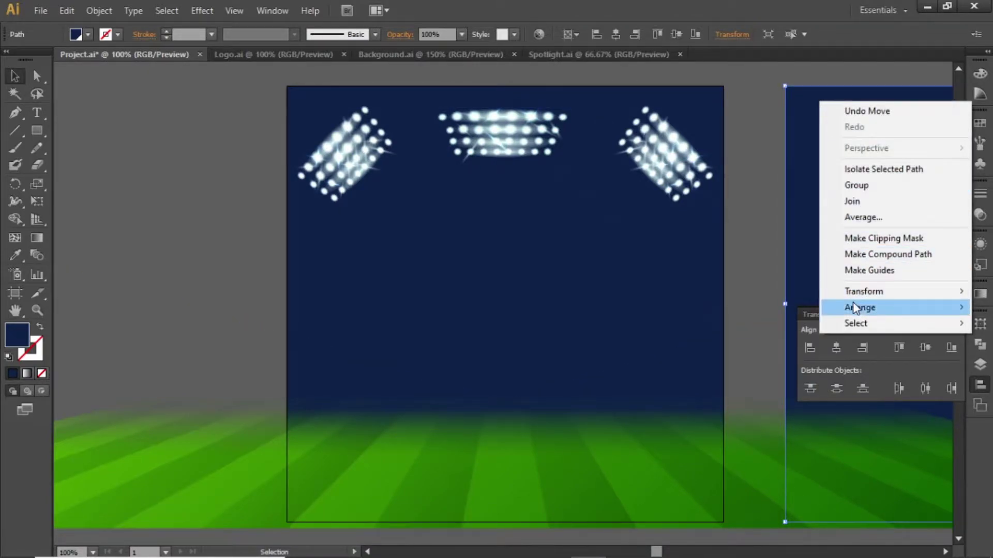
mouse_move(854, 307)
click(721, 307)
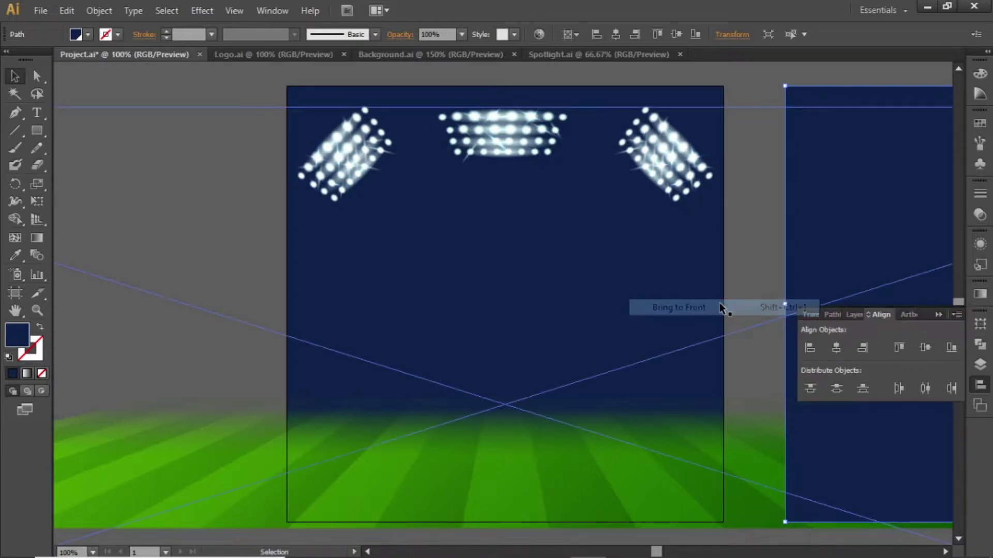
click(839, 345)
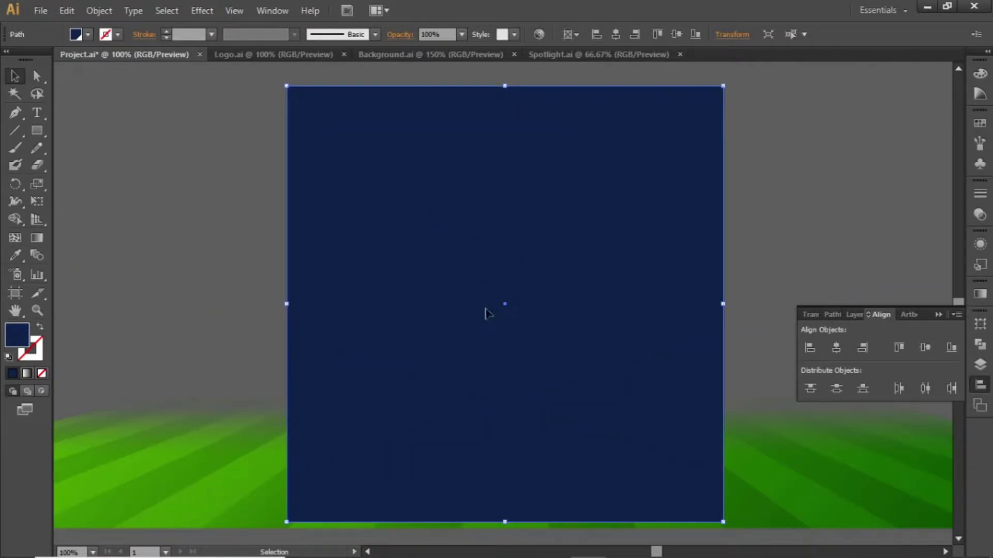
Shorten the front navy rectangle from below to cover roughly the artboard's upper half and set its opacity to 70%
drag(505, 518, 510, 323)
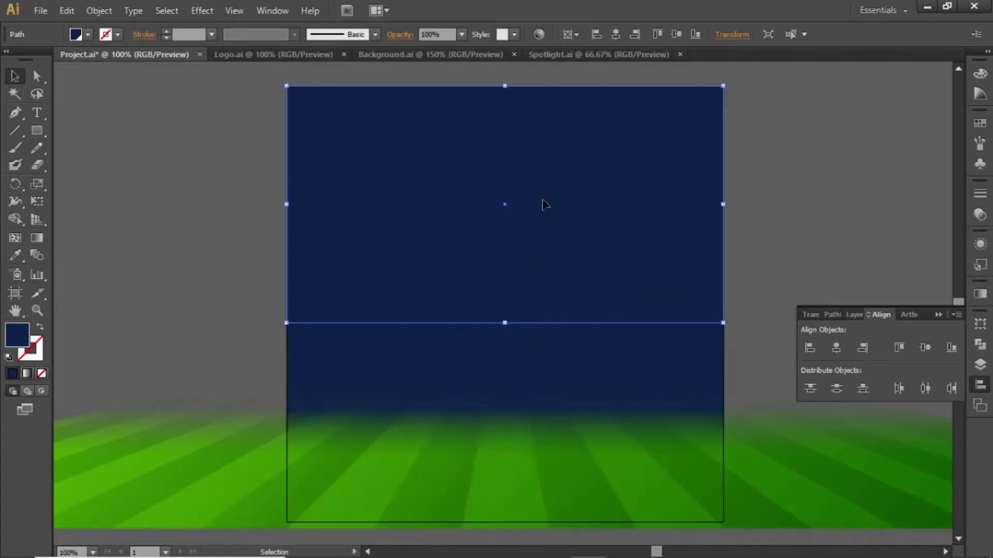
click(461, 35)
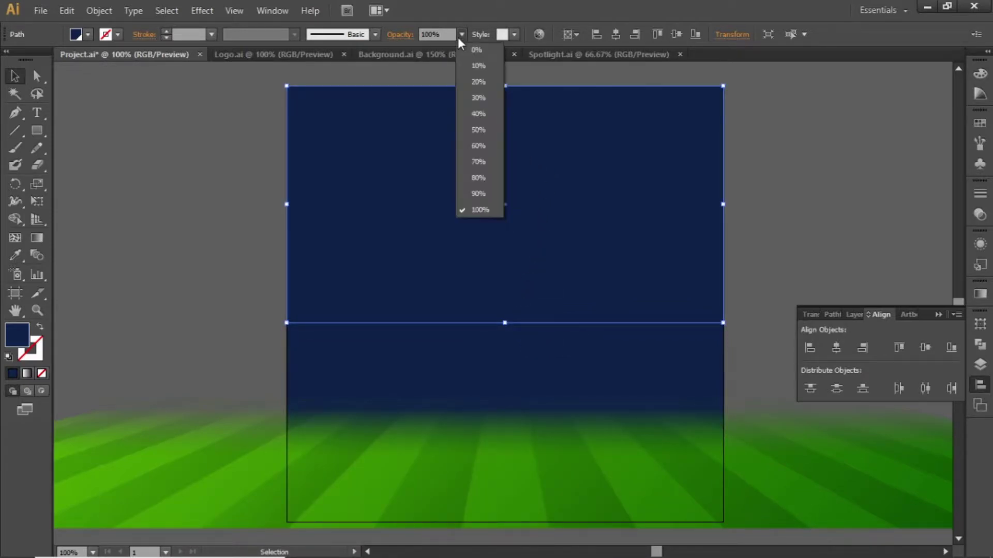
click(485, 160)
click(785, 78)
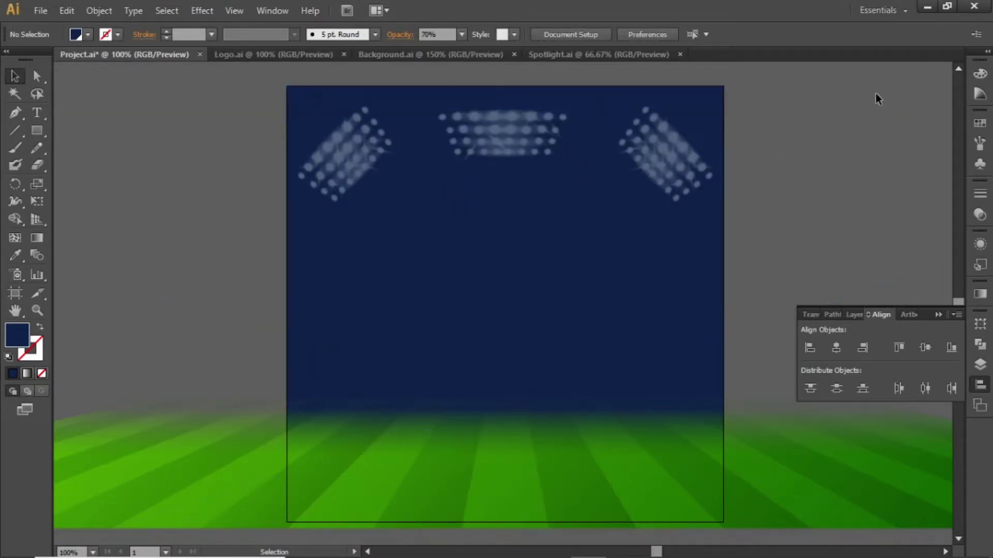
Select all the background artwork, lock the selection, and collapse the Align panel
key(a)
key(ctrl+a)
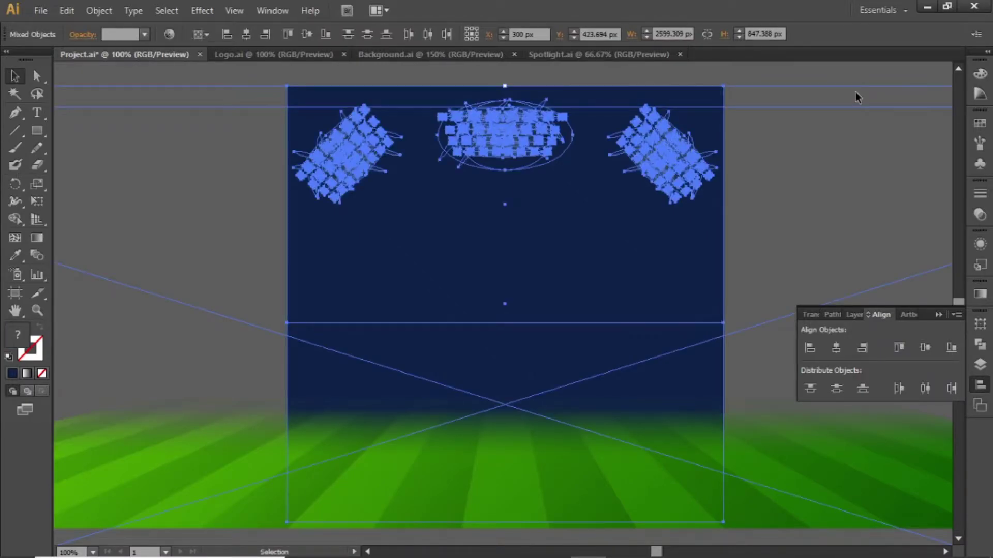
click(96, 11)
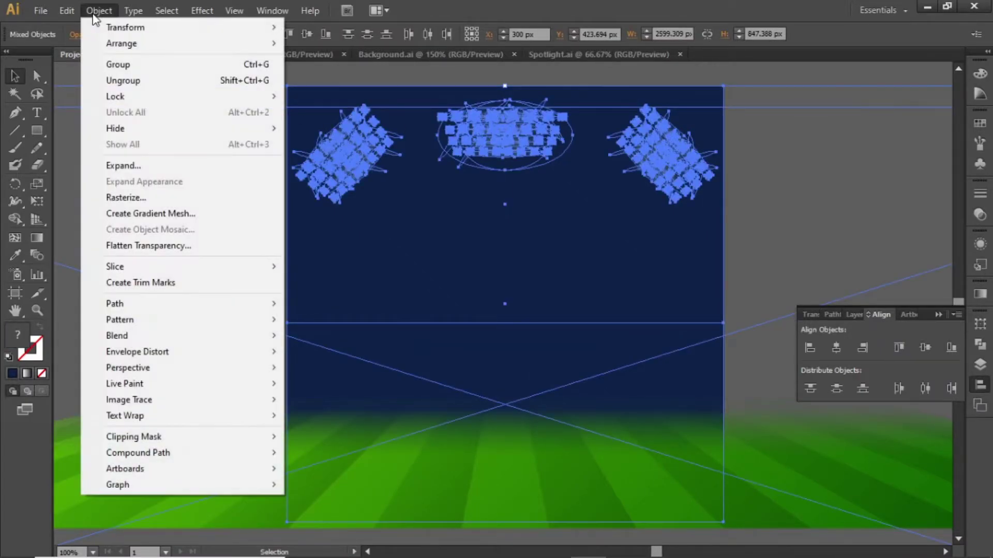
mouse_move(147, 97)
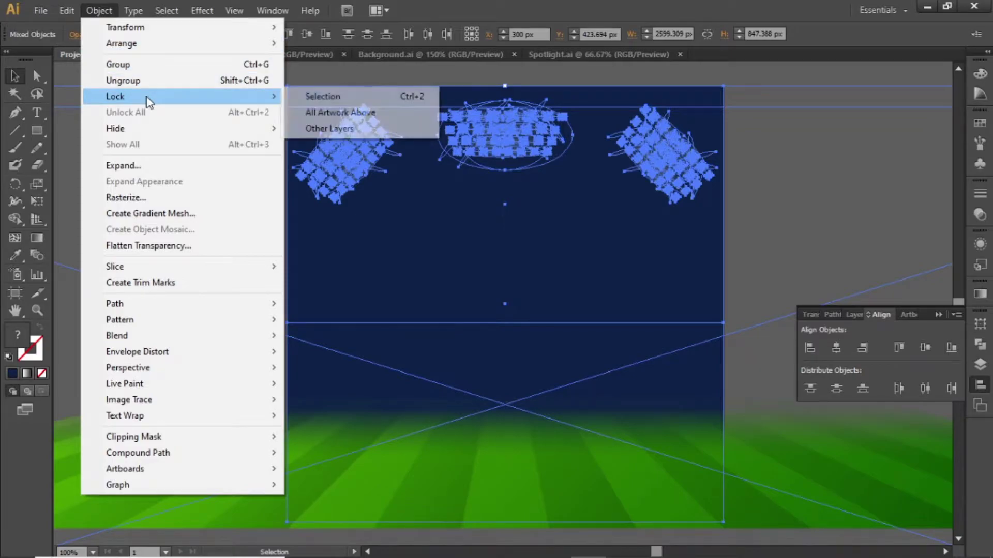
click(373, 97)
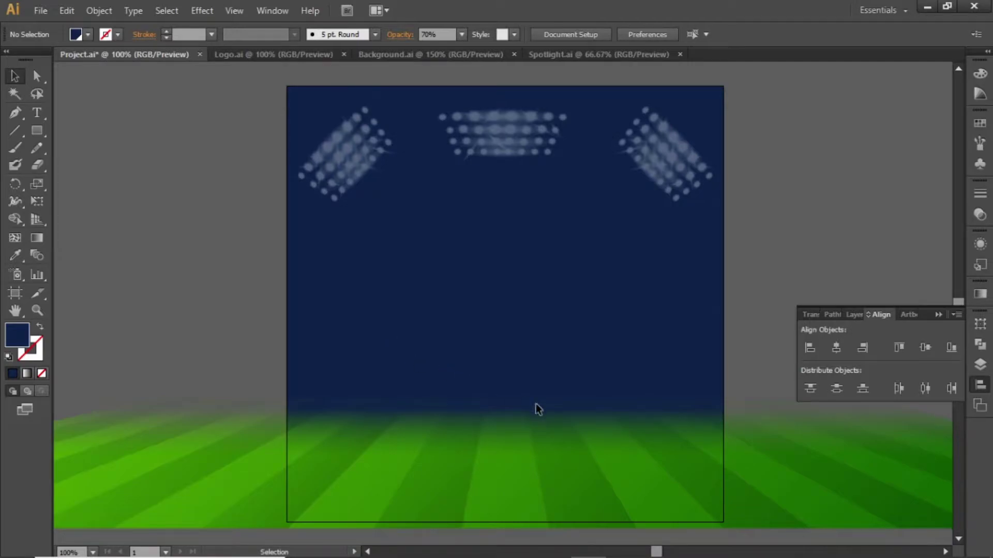
click(939, 314)
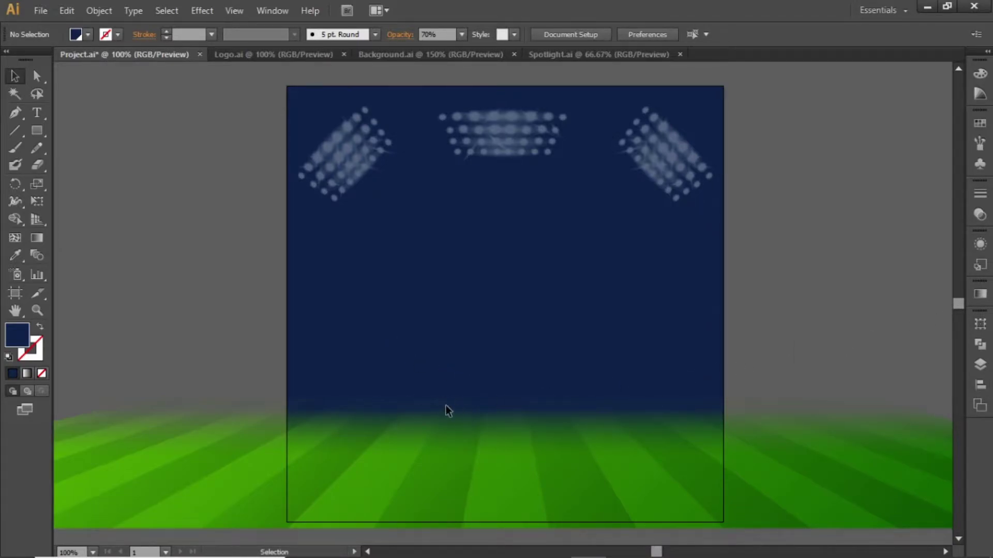
Place Image 1 from the Video Project folder, scale it down, and position the burger left of center, standing on the grass
click(410, 543)
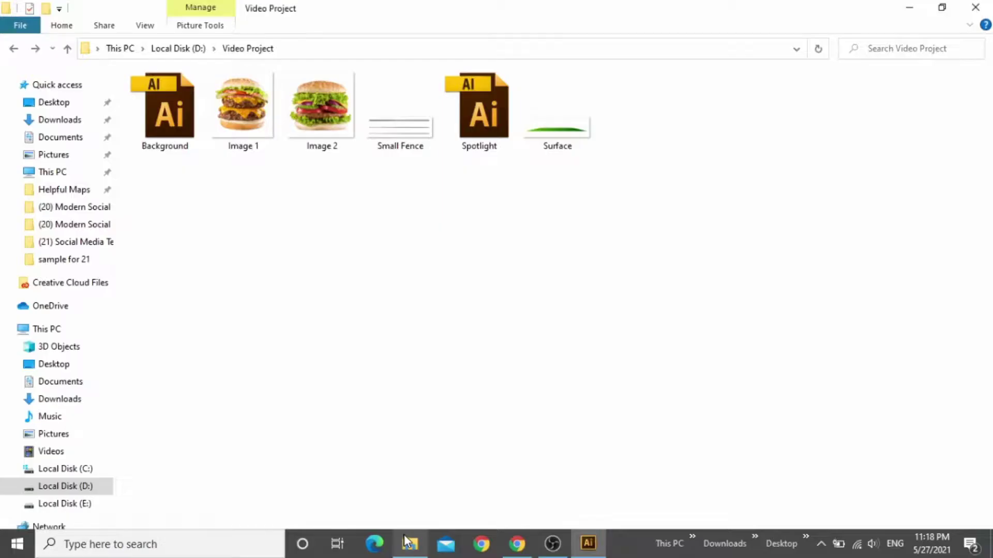
drag(238, 109, 482, 330)
drag(237, 329, 369, 335)
drag(487, 313, 434, 335)
click(583, 314)
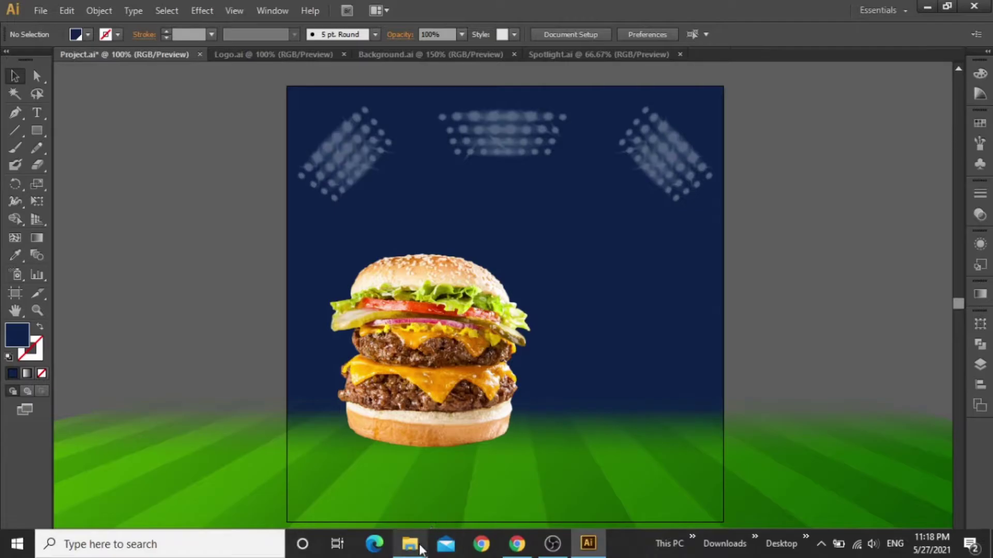
Place Image 2 from the Video Project folder, scale it to slightly larger than the first burger, and position it to that burger's right
click(410, 544)
drag(331, 146, 511, 286)
drag(140, 299, 386, 299)
drag(489, 272, 600, 341)
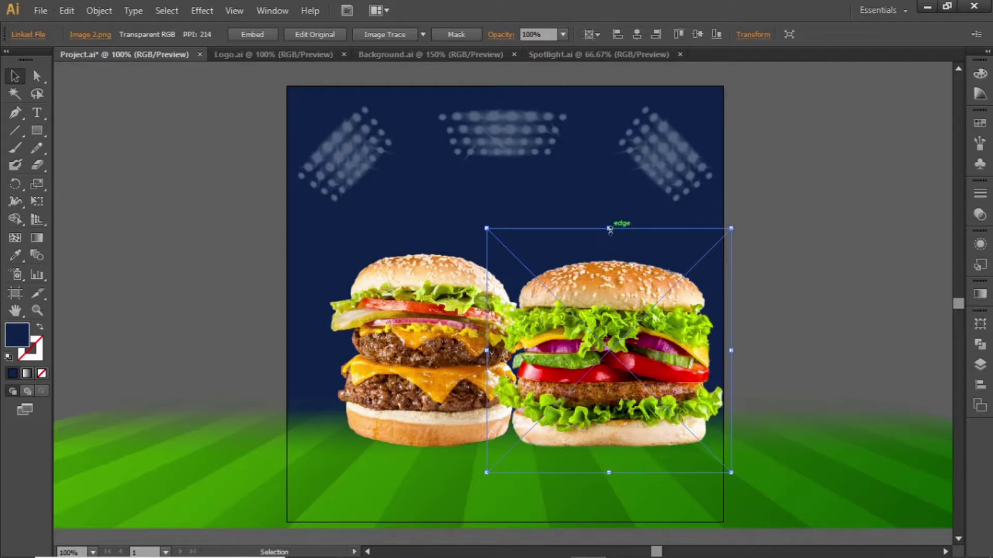
drag(609, 229, 609, 217)
click(809, 296)
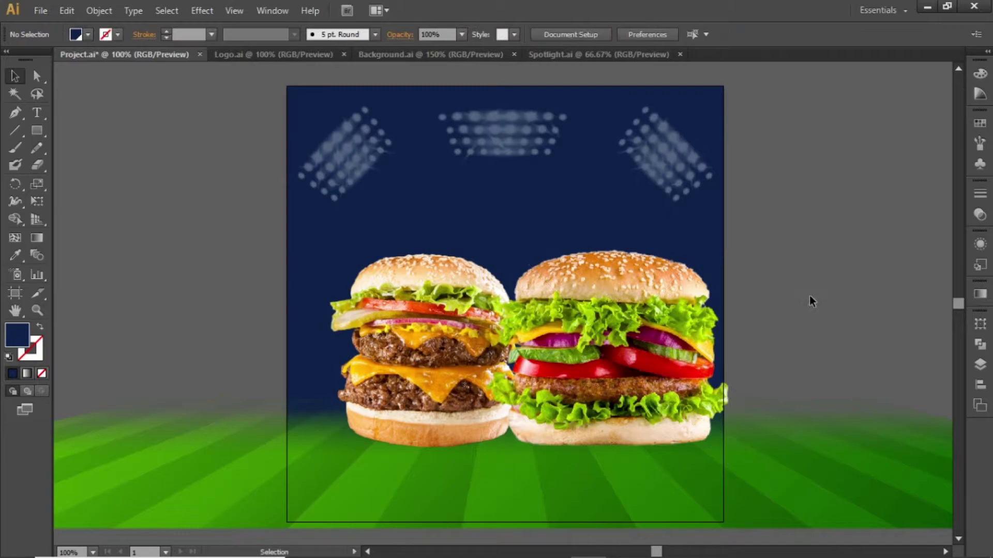
Shift the Image 2 burger slightly left to overlap the first burger, fine-tuning its horizontal position so it fits inside the artboard
click(666, 344)
drag(650, 338, 640, 338)
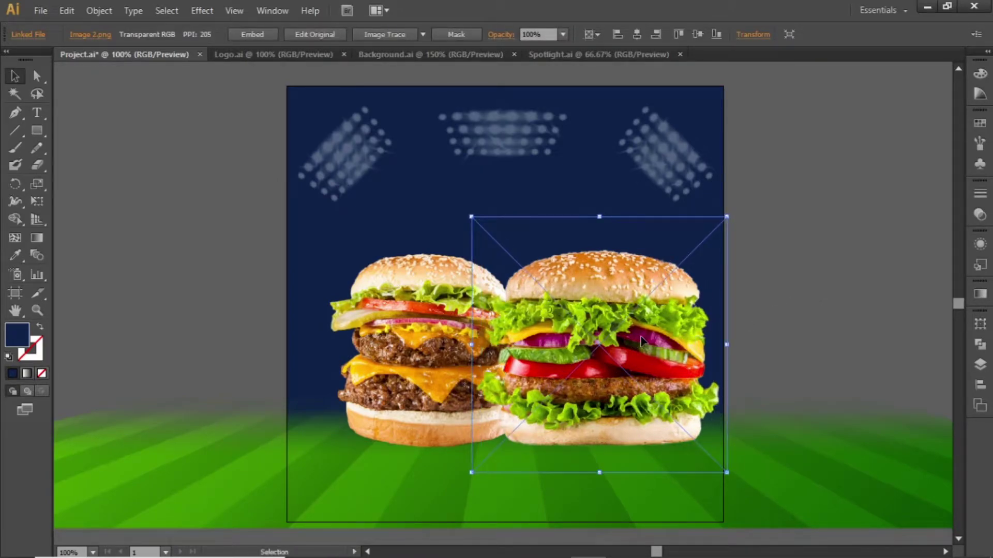
key(Right)
key(Right)
key(Right)
key(Right)
key(Right)
key(Right)
key(Right)
key(Right)
key(Right)
key(Right)
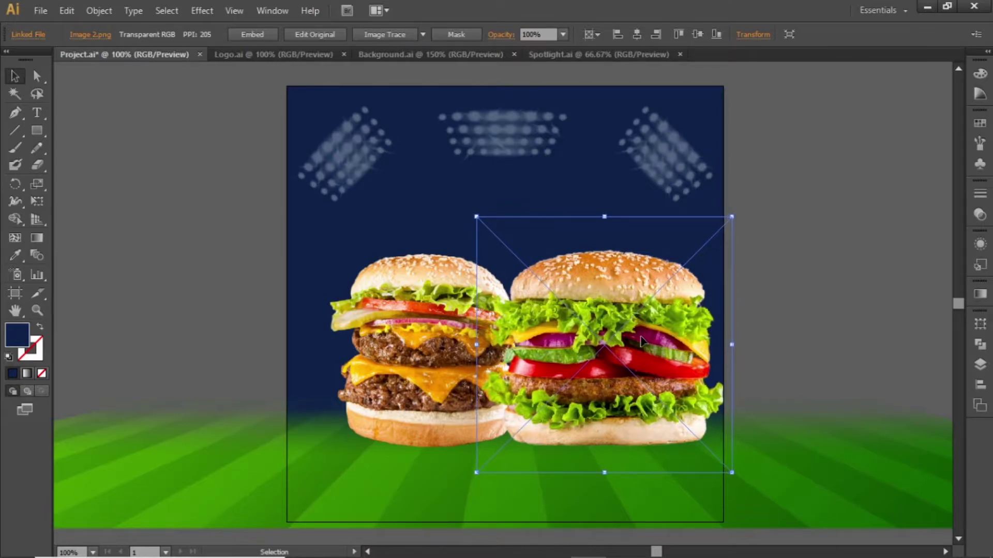
click(854, 281)
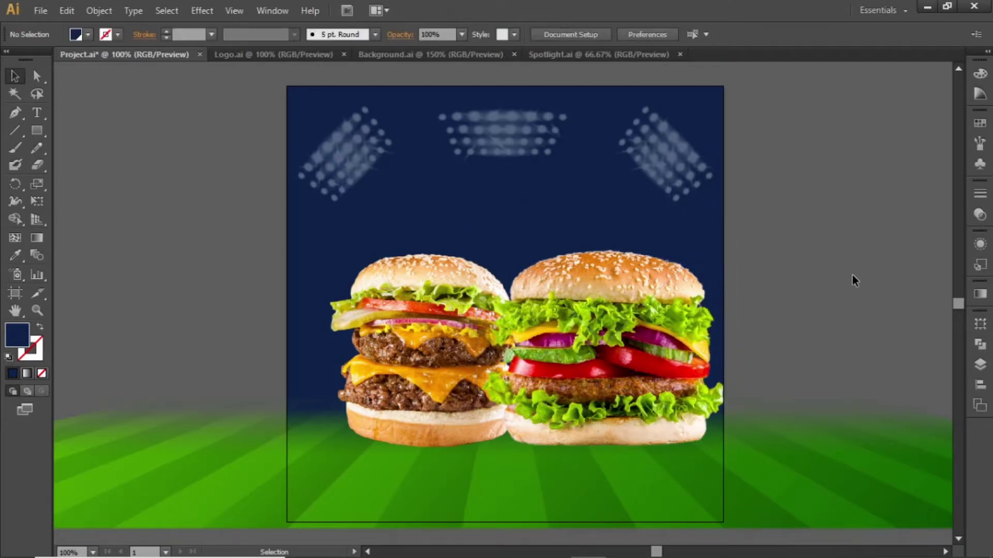
Apply a black Multiply drop shadow to the Image 2 burger with 75% opacity, -10 px X offset, 0 px Y offset and 5 px blur
click(637, 331)
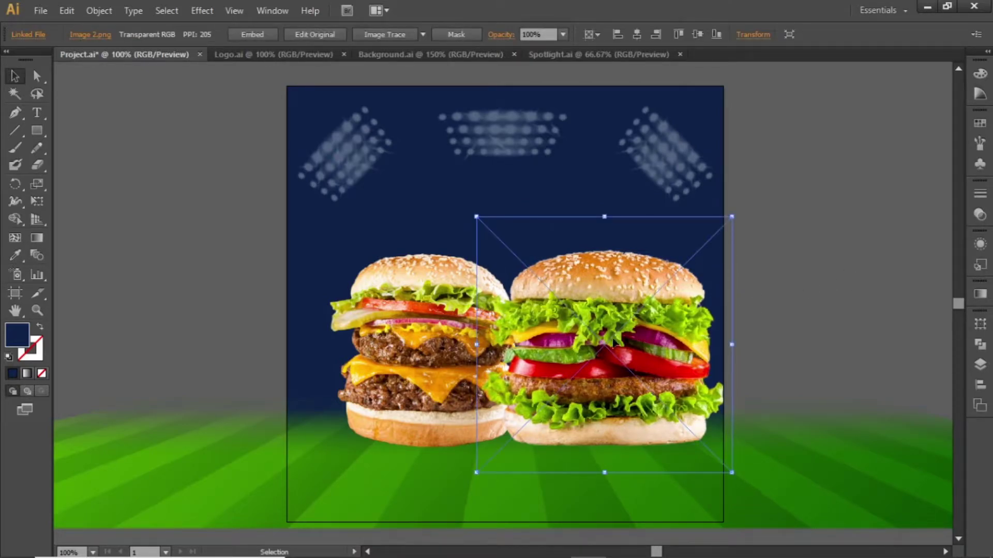
click(201, 10)
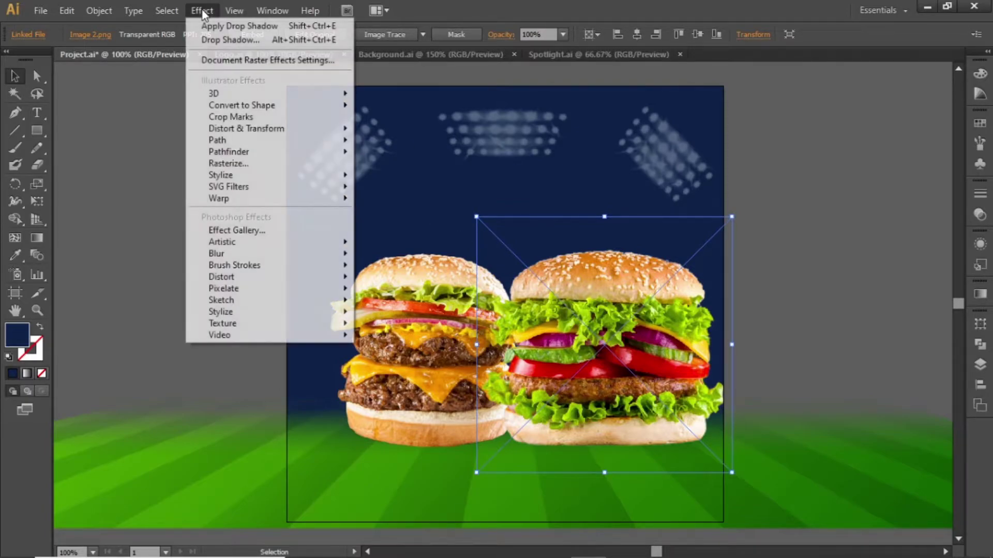
mouse_move(301, 177)
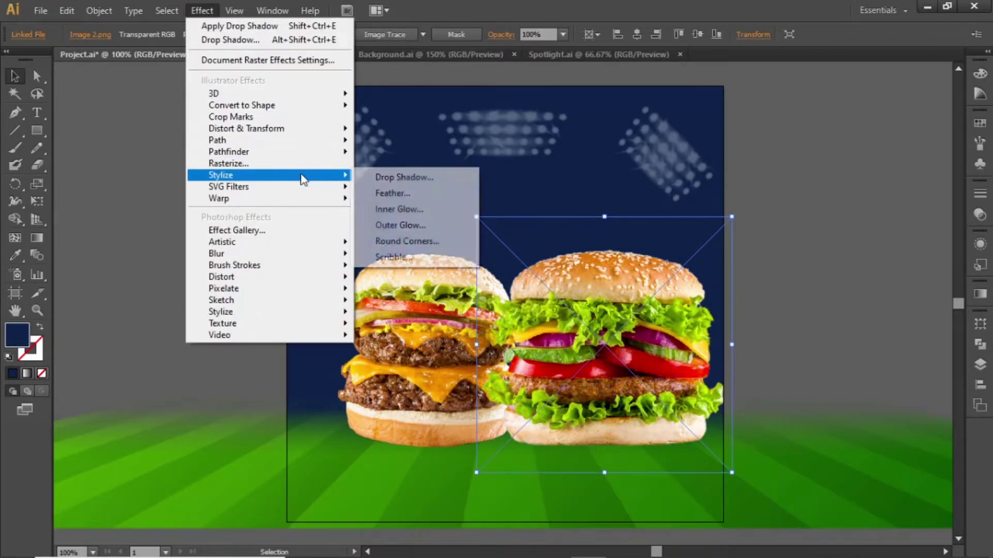
click(446, 187)
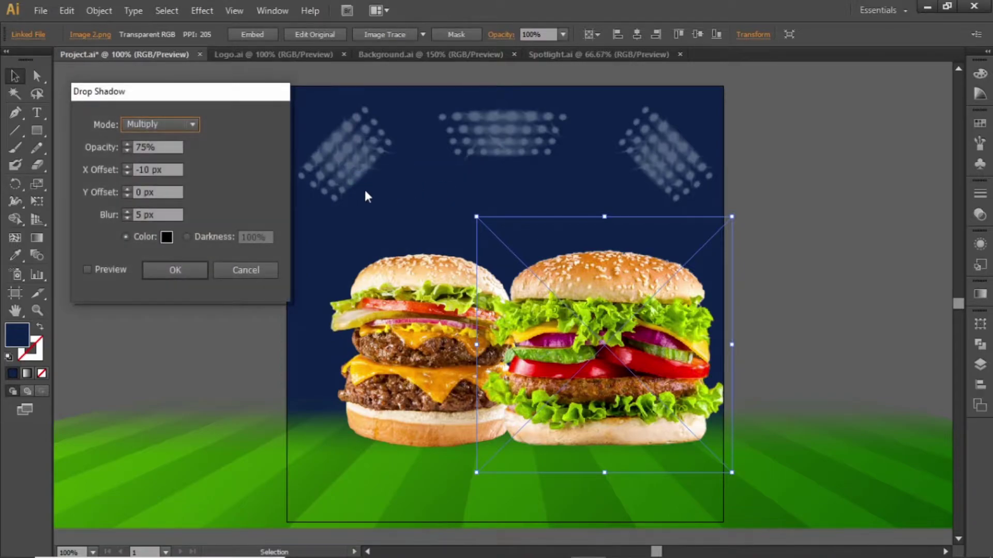
click(163, 268)
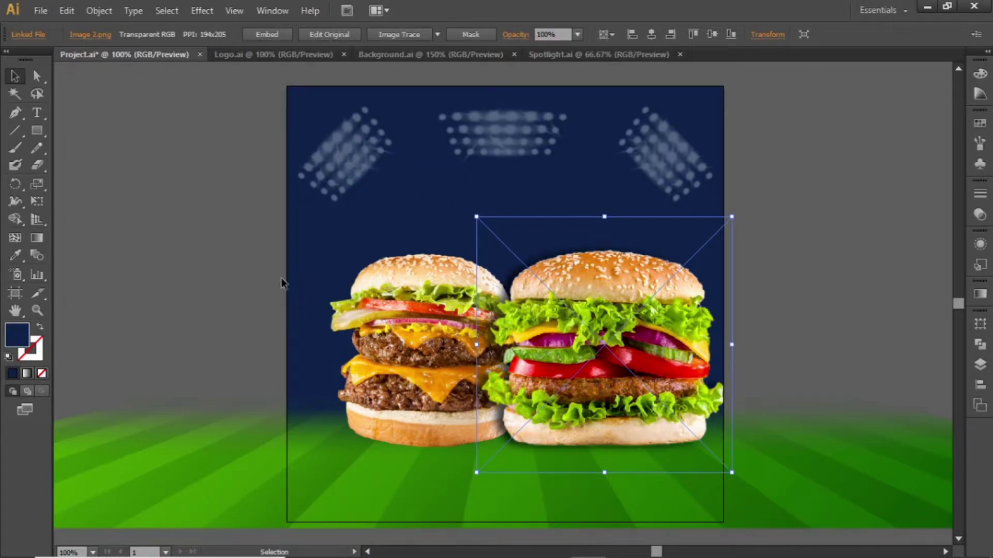
click(842, 302)
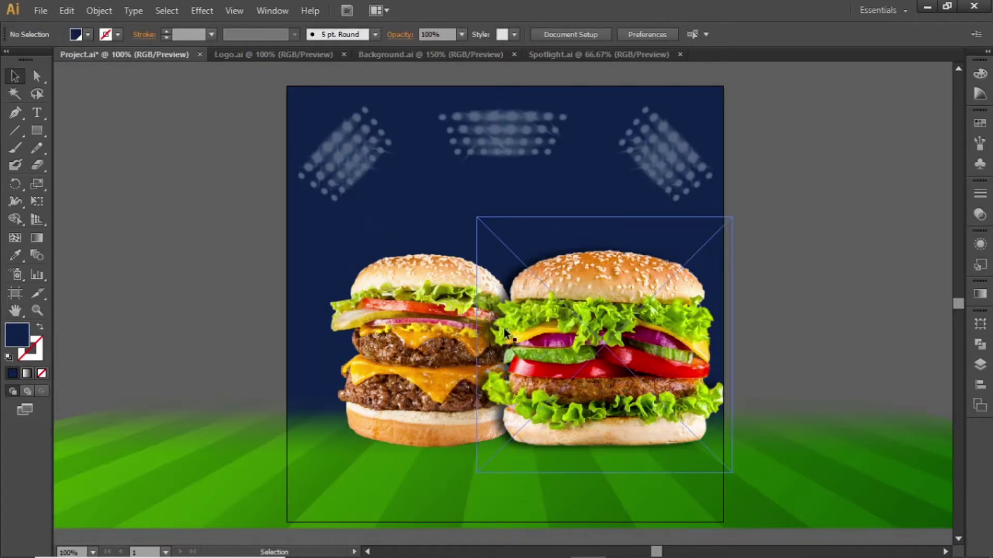
Rotate the left burger slightly counterclockwise and the right burger slightly clockwise so they tilt away from each other
key(z)
drag(288, 226, 791, 521)
key(v)
drag(594, 254, 593, 330)
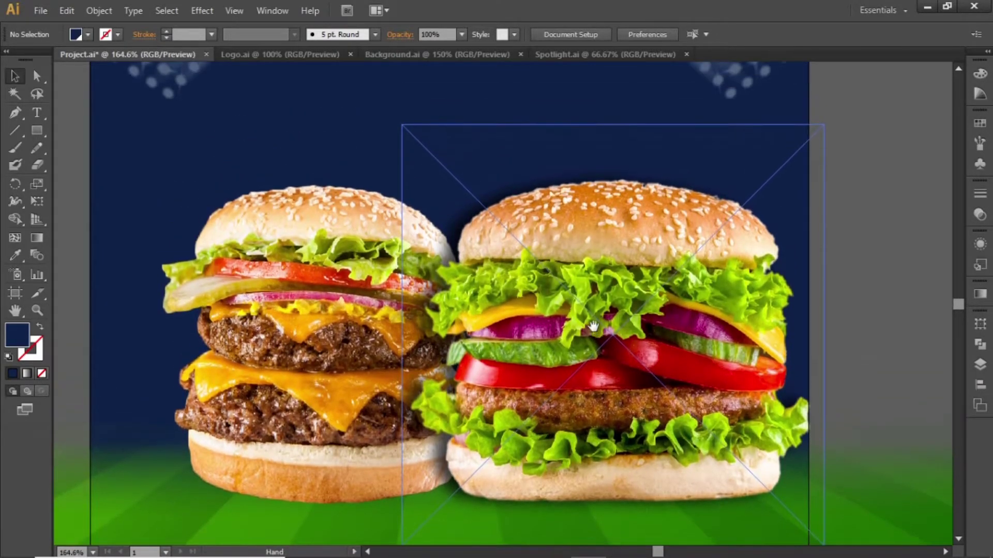
click(316, 249)
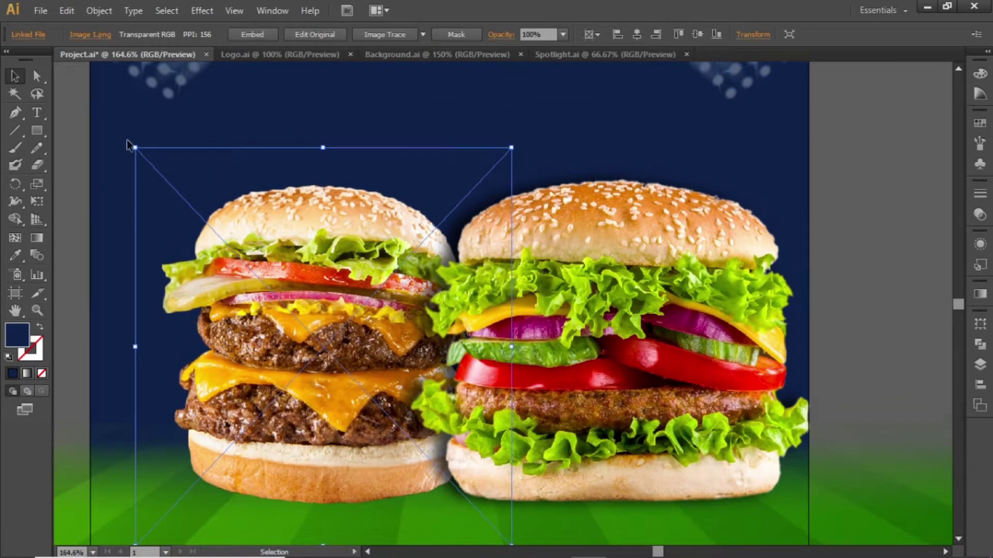
drag(129, 145, 123, 159)
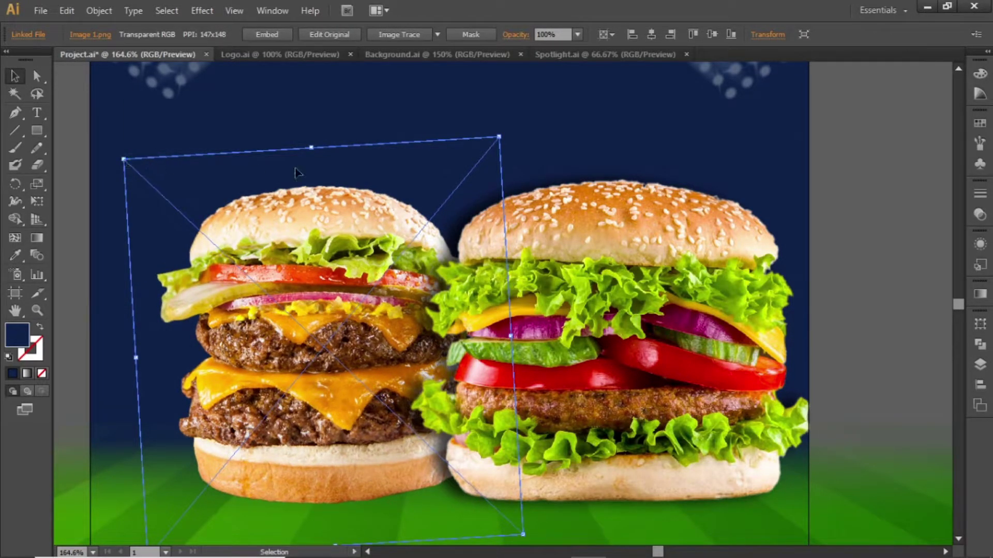
click(606, 188)
drag(825, 118, 843, 132)
click(896, 206)
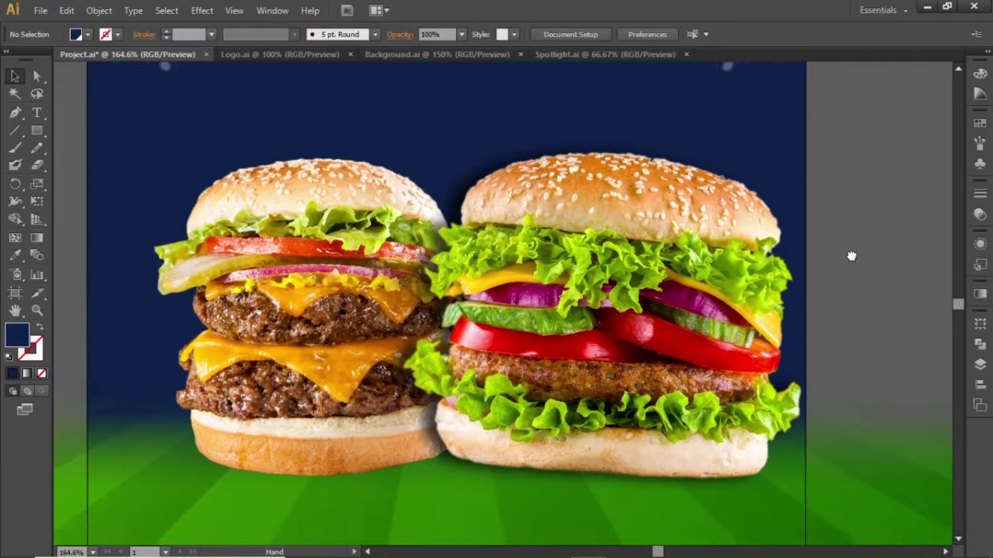
Draw a wide, flat ellipse on the grass just below the left burger
drag(849, 257, 869, 190)
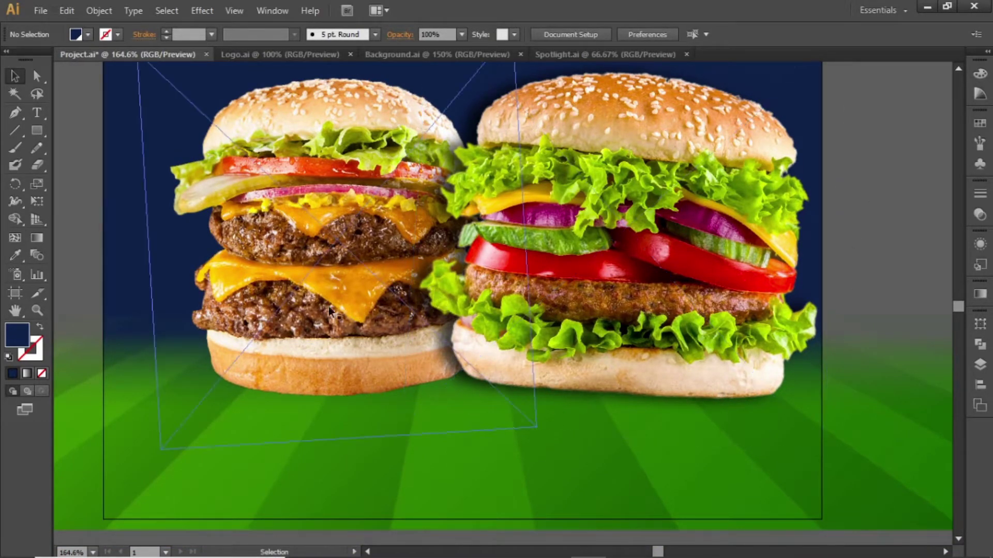
click(41, 135)
drag(41, 134, 101, 163)
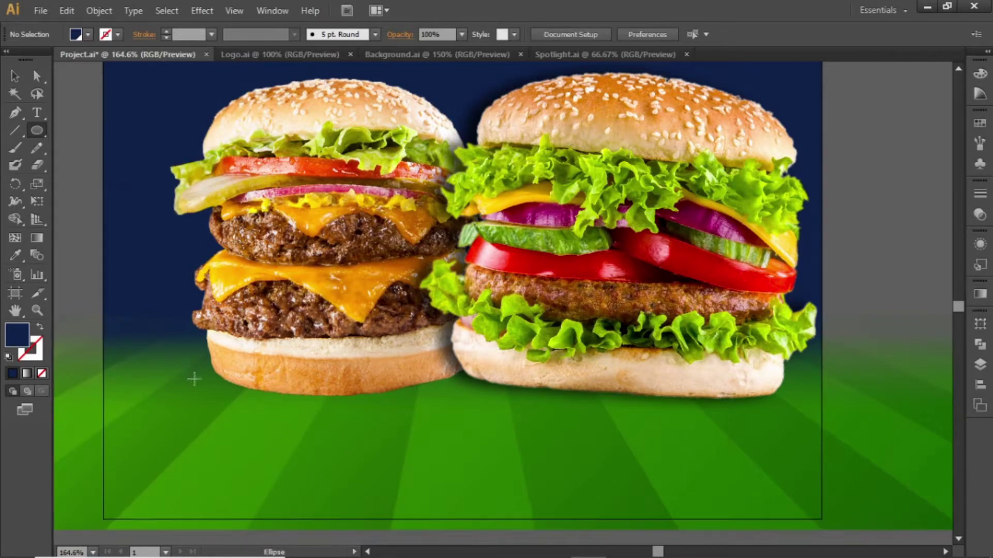
drag(197, 385, 508, 442)
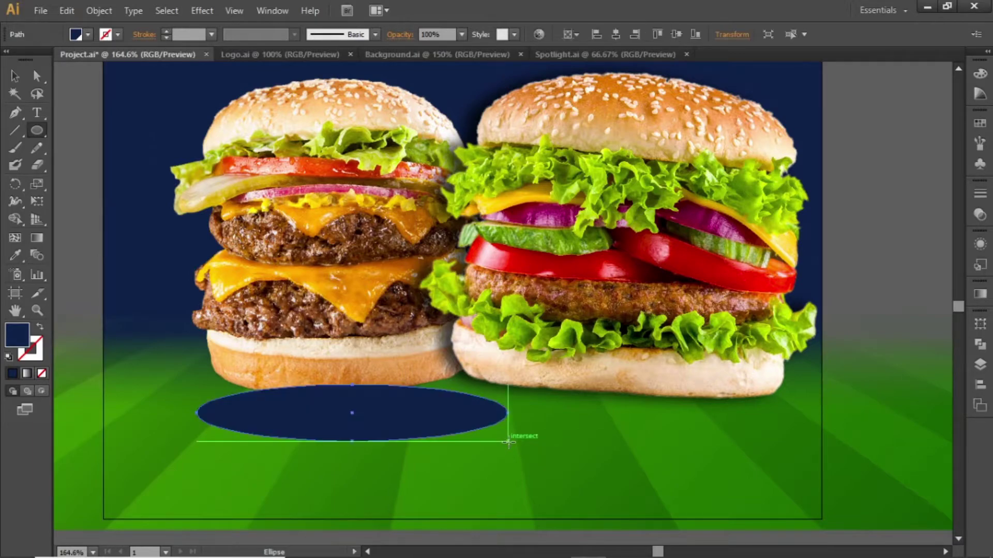
key(v)
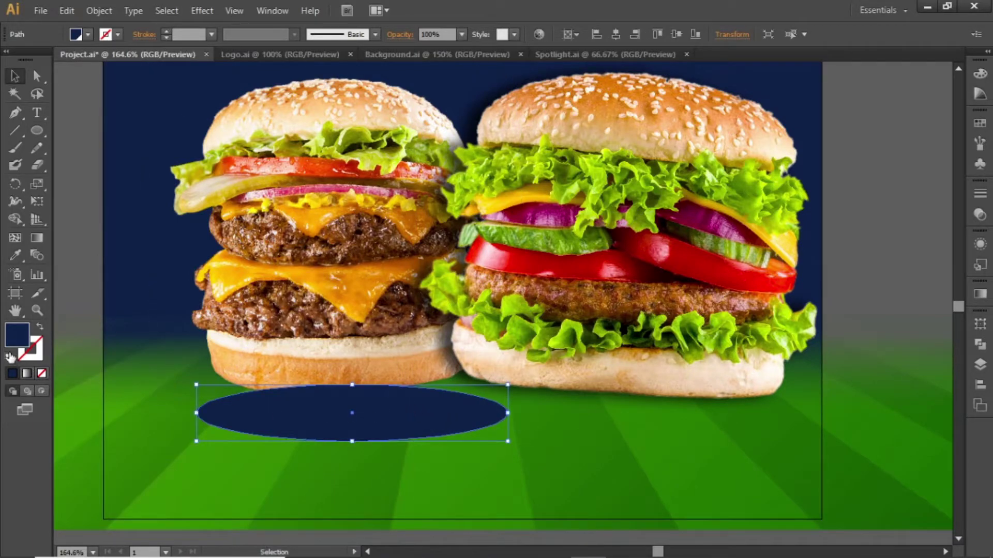
Fill the ellipse under the left burger with black and reduce its height slightly from the upper edge
double_click(17, 335)
drag(96, 261, 168, 294)
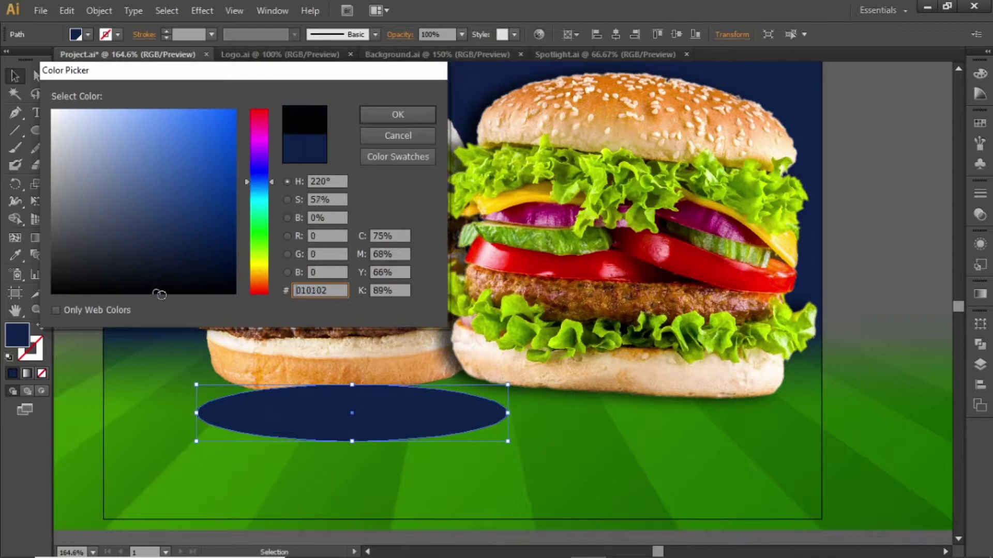
click(386, 120)
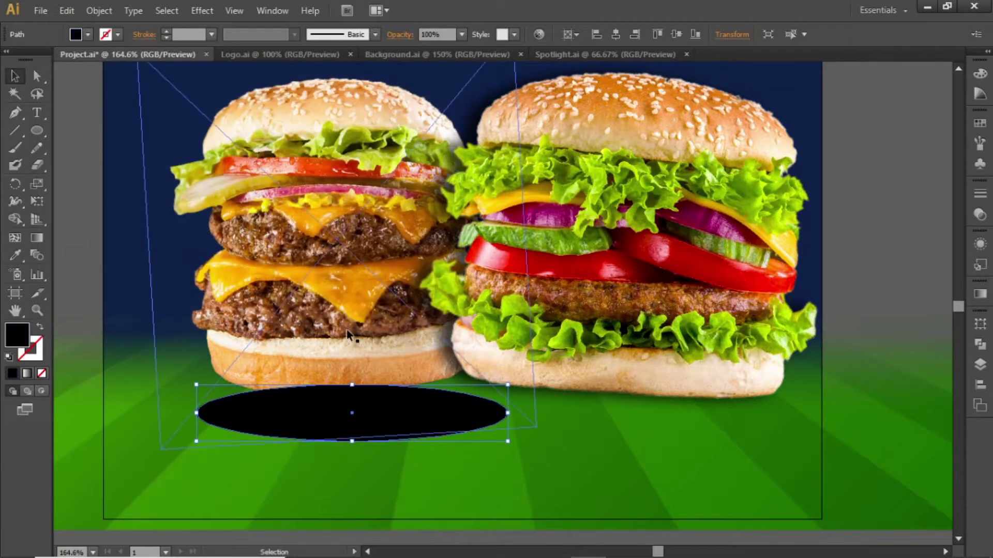
drag(353, 385, 353, 394)
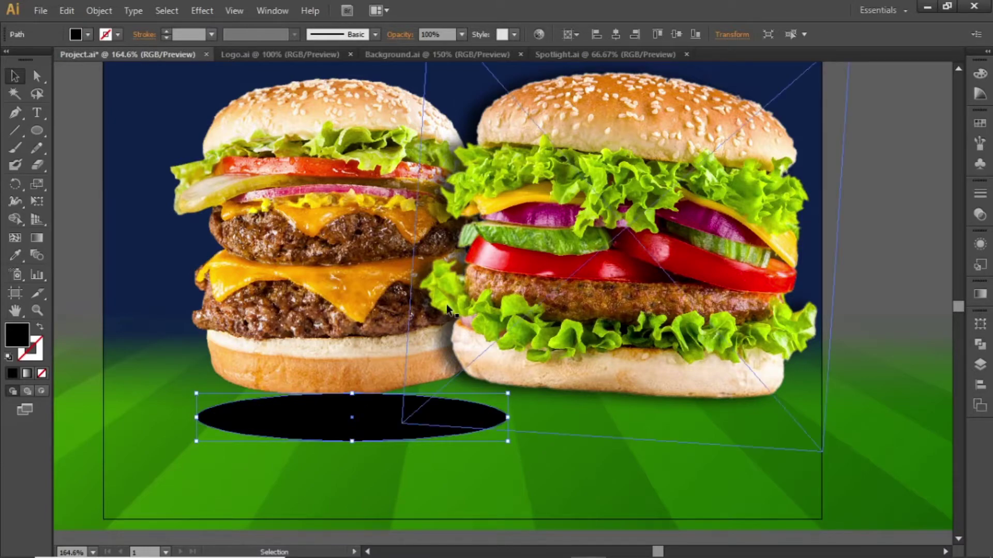
Apply a Gaussian Blur with a 40-pixel radius to the black ellipse under the left burger
click(201, 11)
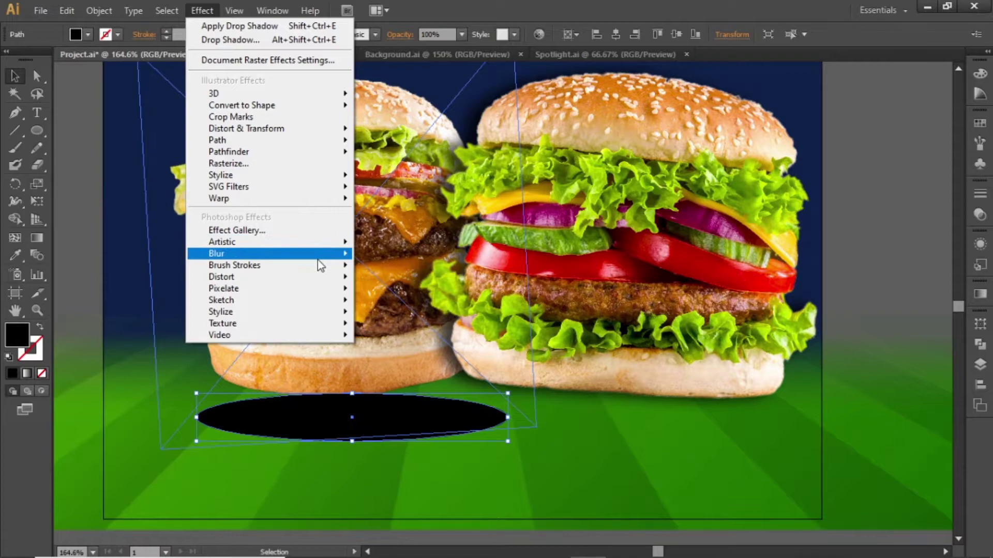
mouse_move(318, 256)
click(436, 259)
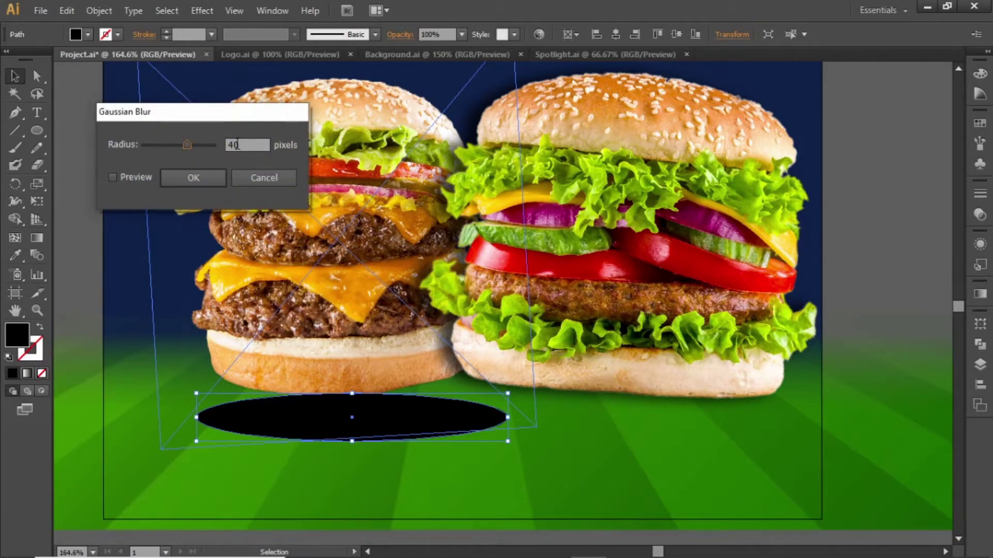
click(197, 174)
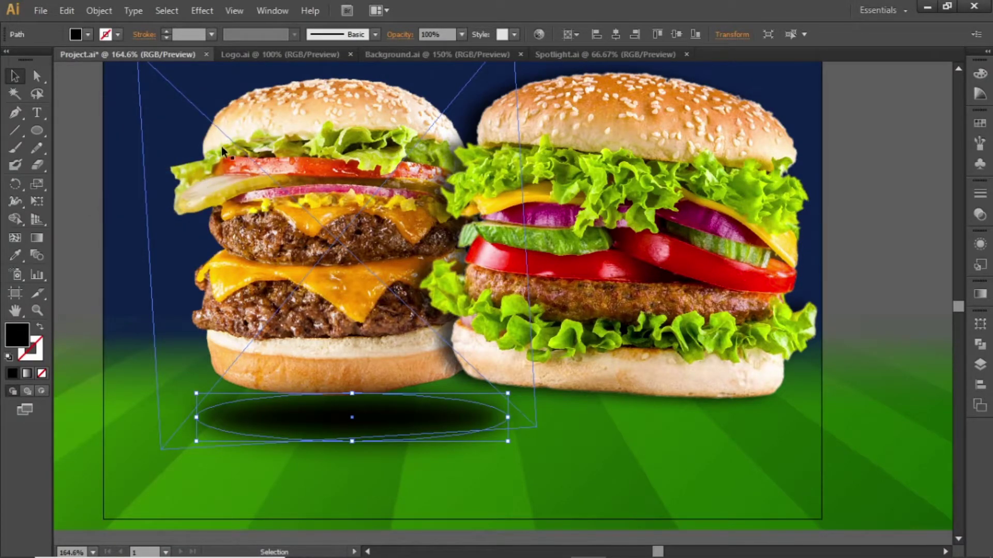
Apply a Feather effect with a 20 px radius to the blurred black ellipse
click(204, 11)
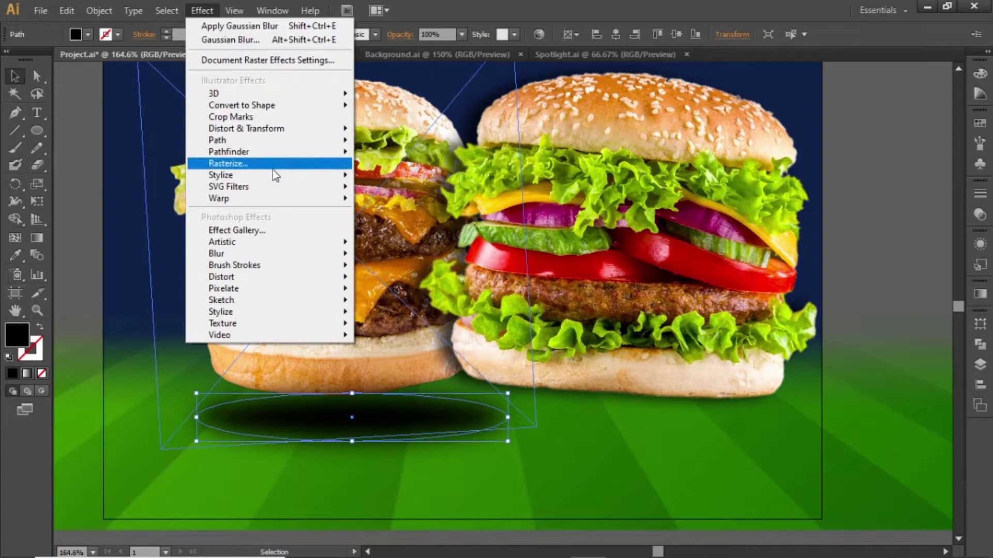
mouse_move(283, 176)
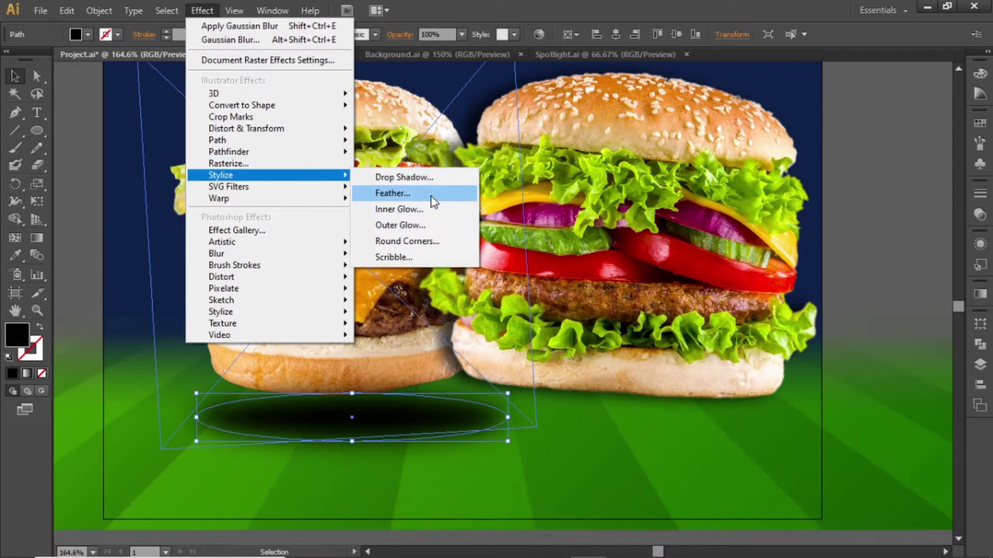
click(445, 194)
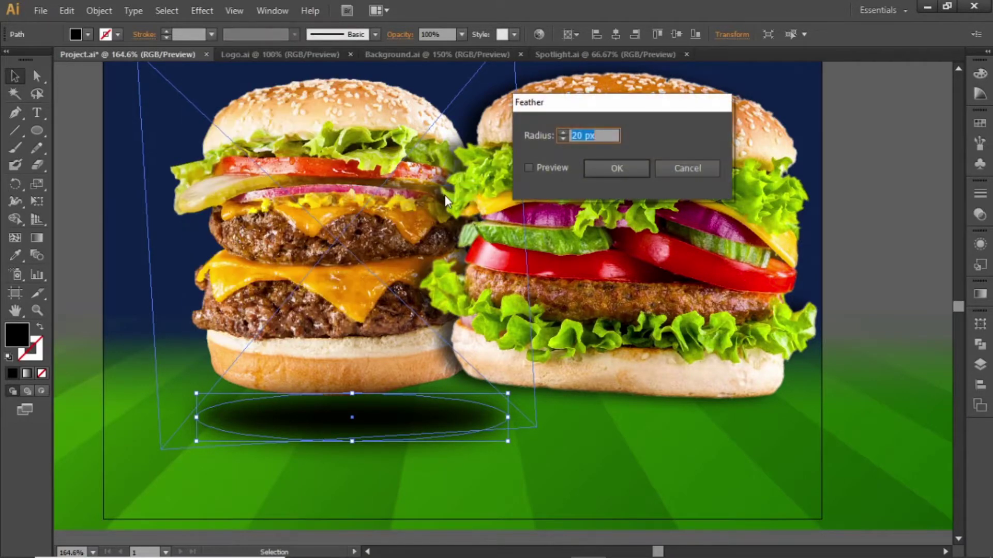
click(592, 136)
click(608, 175)
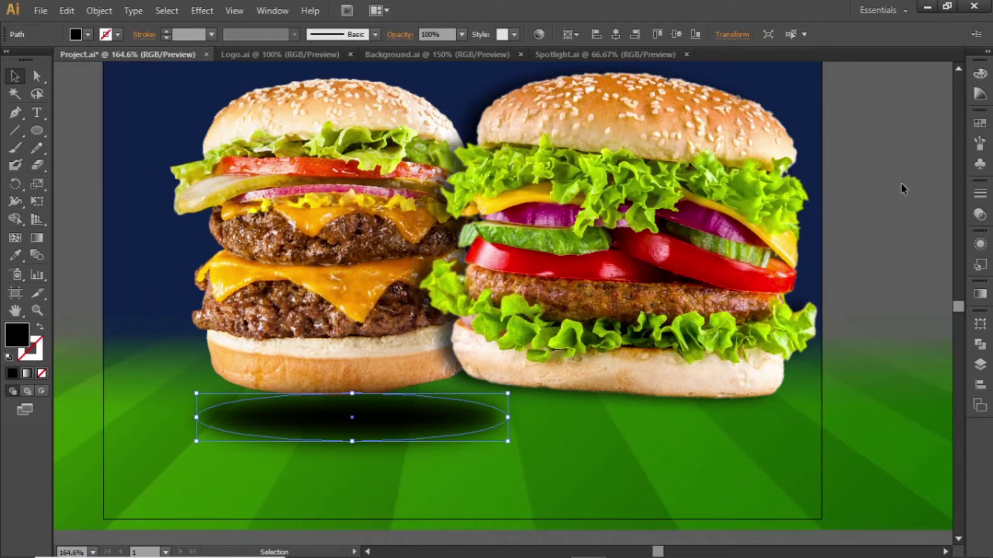
Place the blurred ellipse behind both burgers in the stacking order and move it up against the left burger's base
click(980, 364)
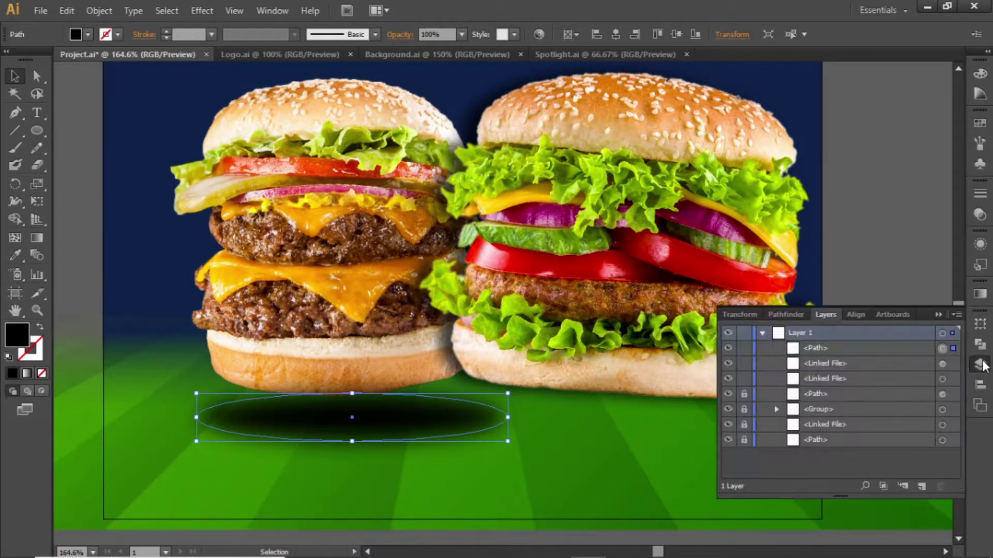
drag(842, 347, 853, 386)
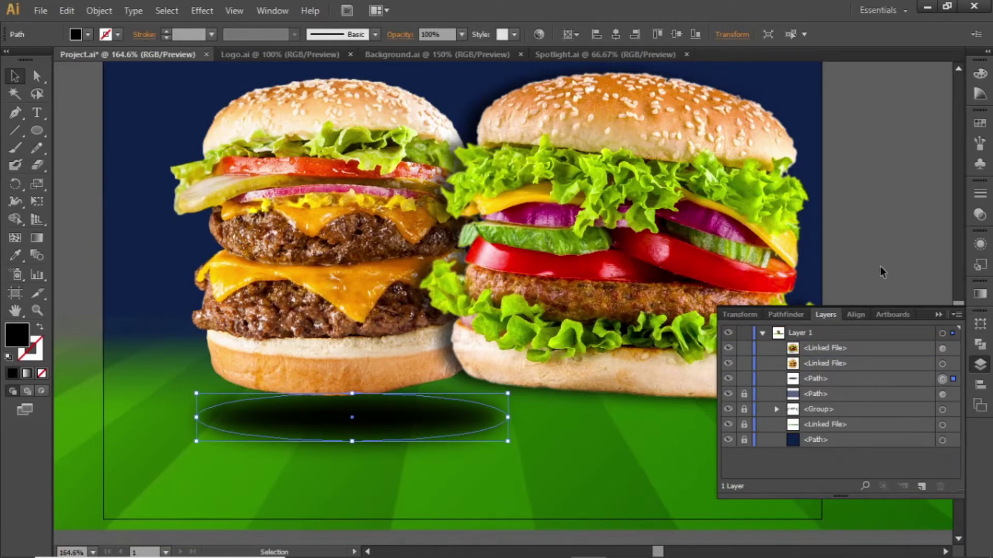
key(Up)
key(Up)
key(Up)
key(Up)
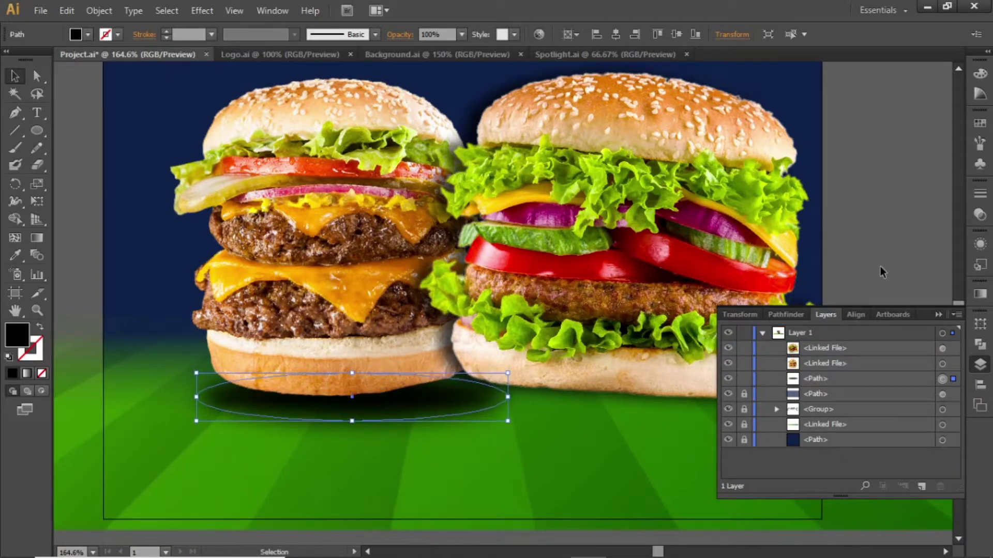
key(Up)
key(Up)
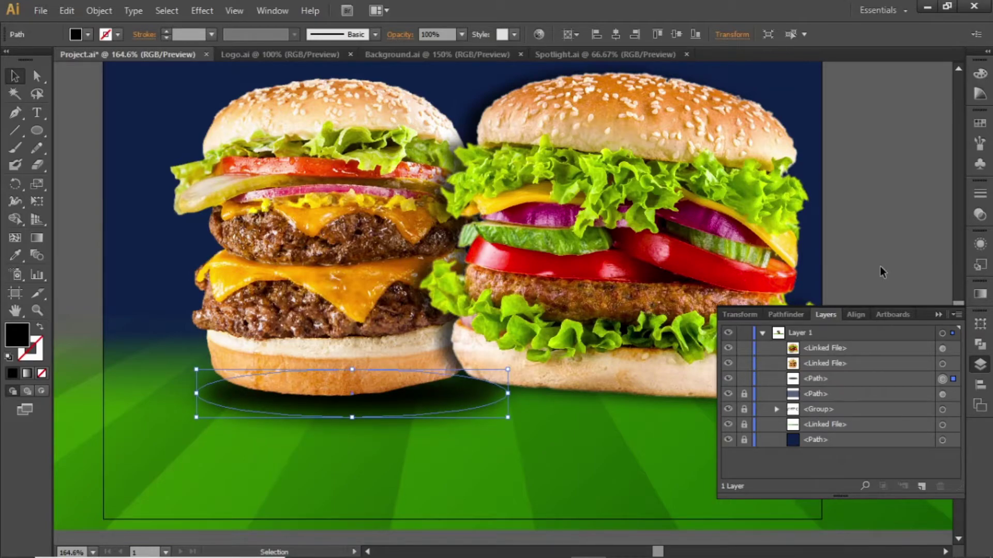
click(919, 255)
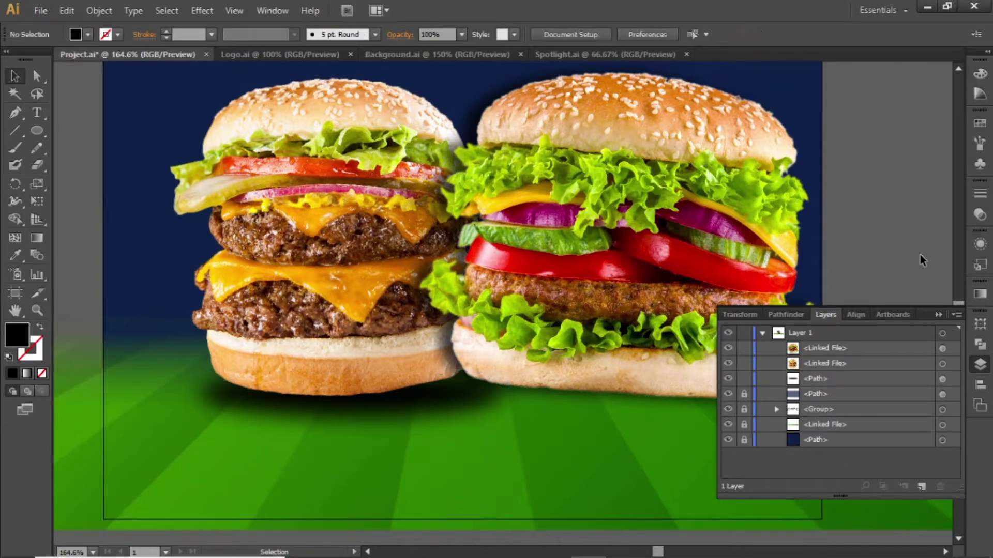
Duplicate the left burger's ground shadow under the right burger, then nudge the copy slightly up and to the right
click(942, 381)
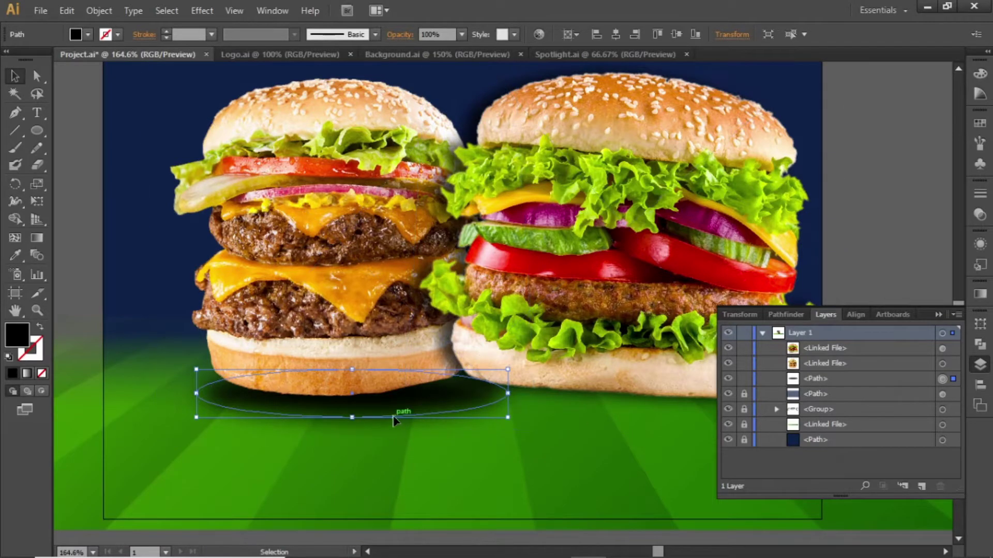
drag(394, 416, 668, 412)
click(939, 314)
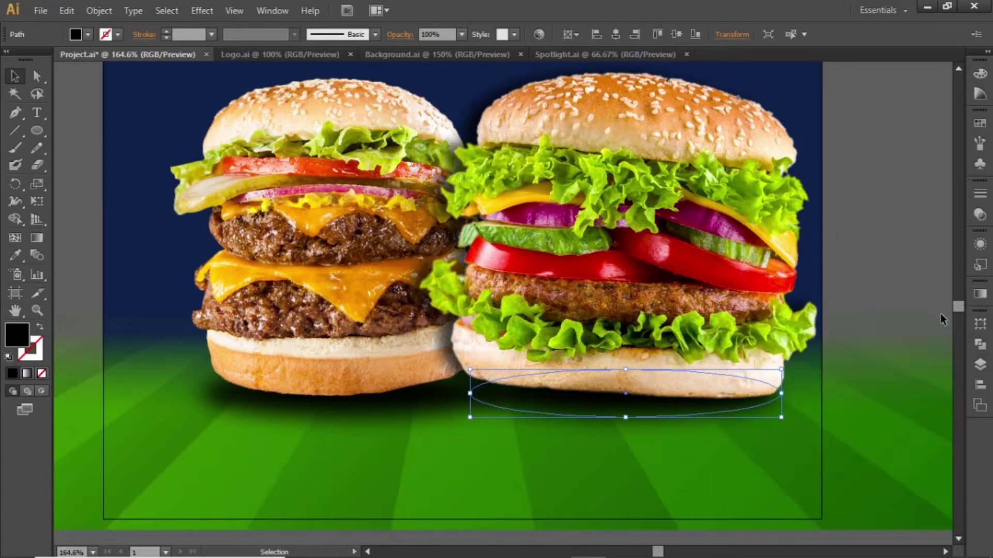
key(Up)
key(Up)
key(Up)
key(Right)
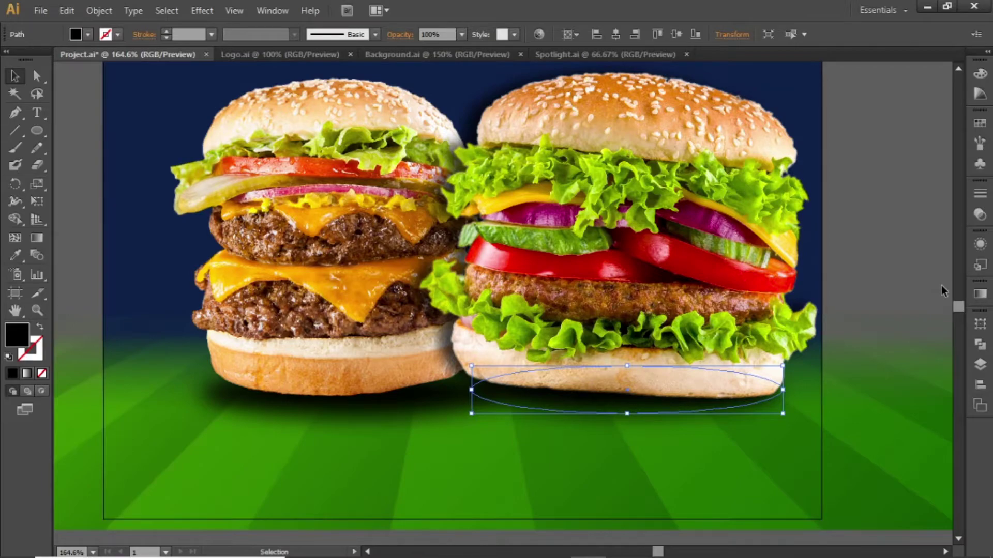
click(944, 219)
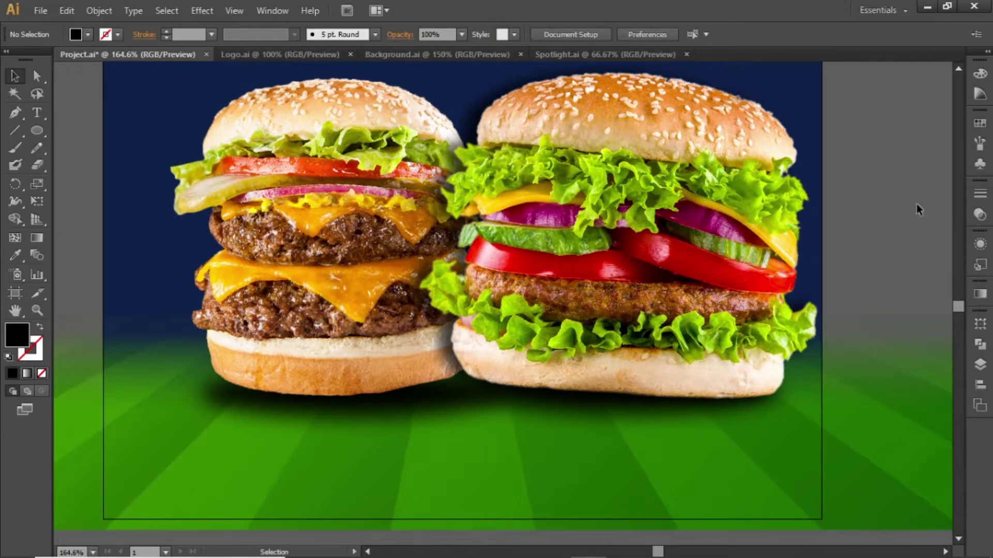
Nudge the left burger's ground shadow ellipse slightly upward so it sits tighter beneath the bun
key(ctrl+1)
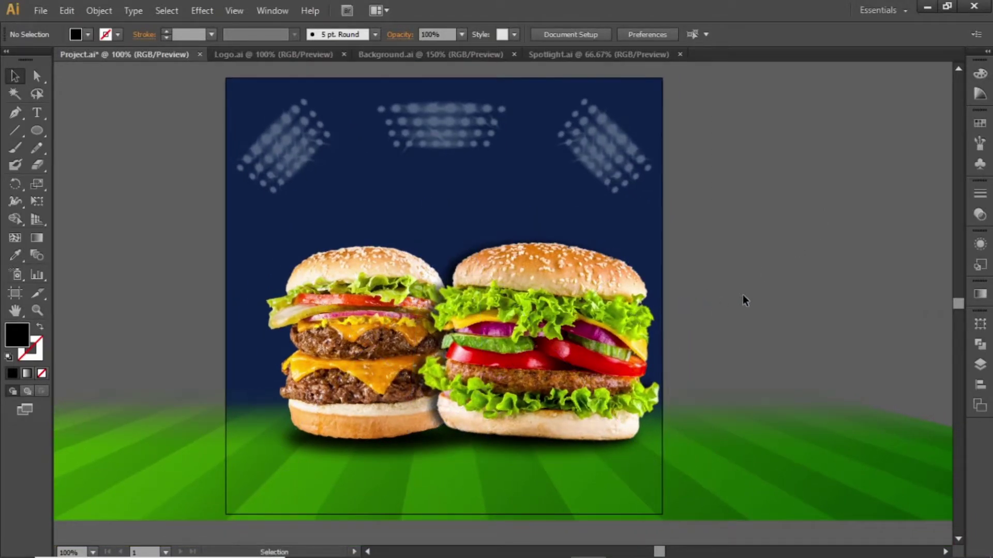
click(980, 365)
click(946, 394)
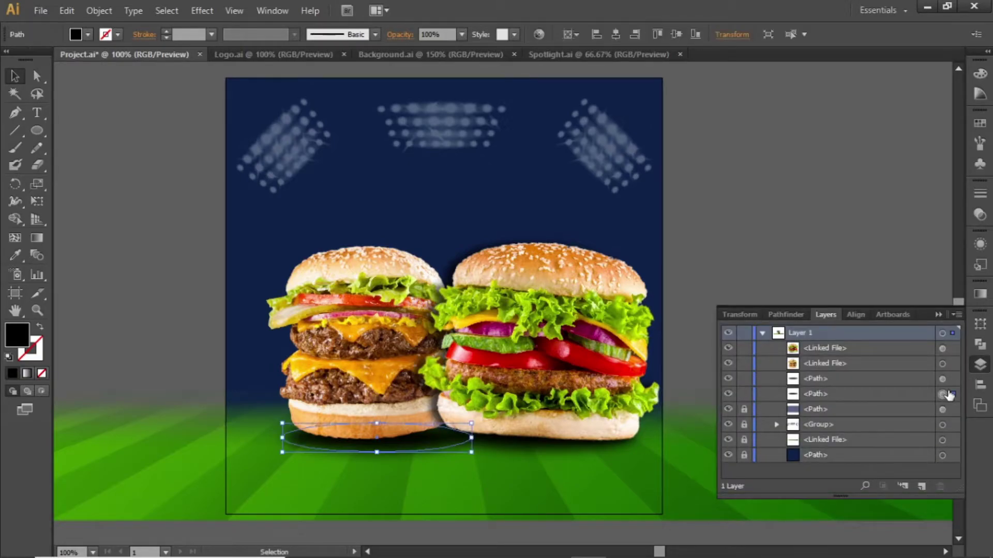
key(Up)
key(Up)
key(Up)
key(Up)
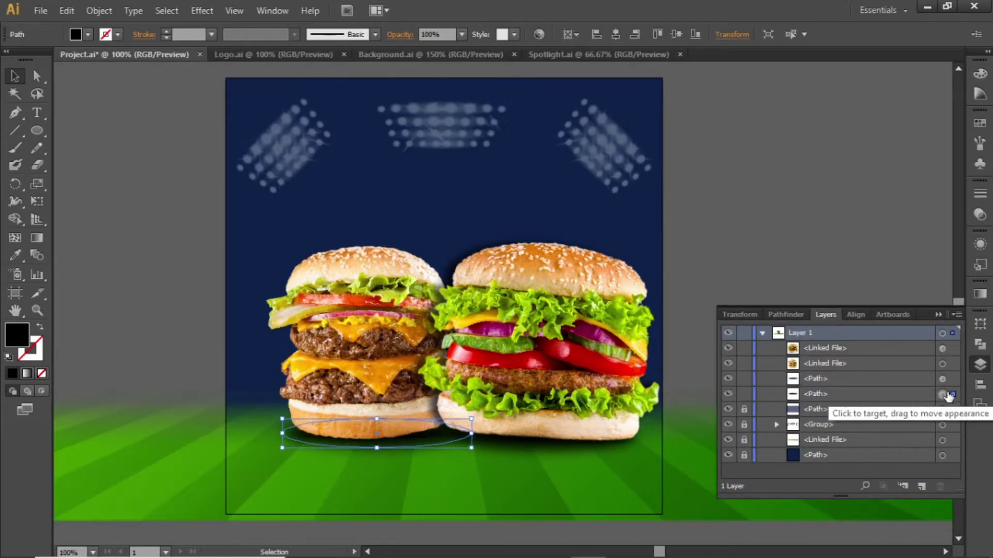
key(Down)
key(Down)
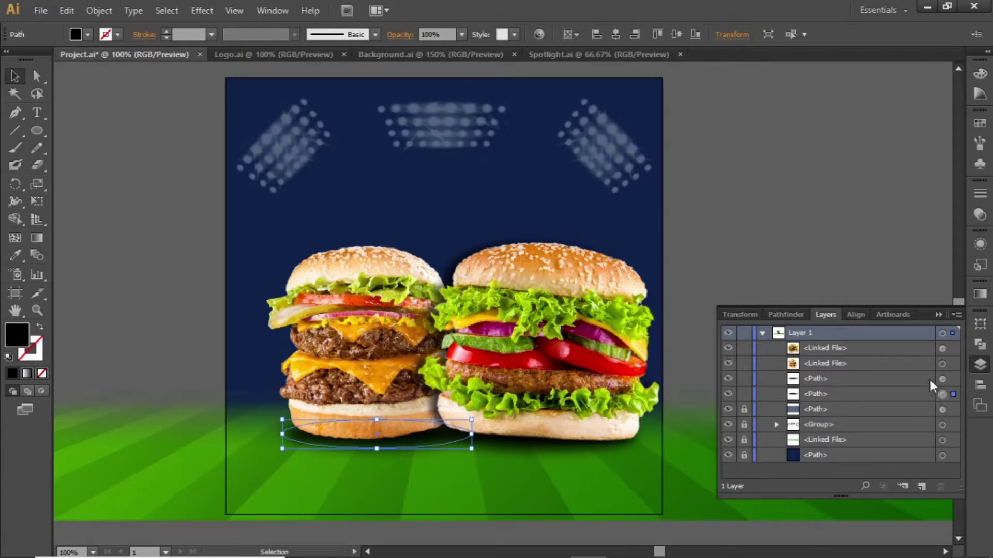
click(934, 318)
click(873, 285)
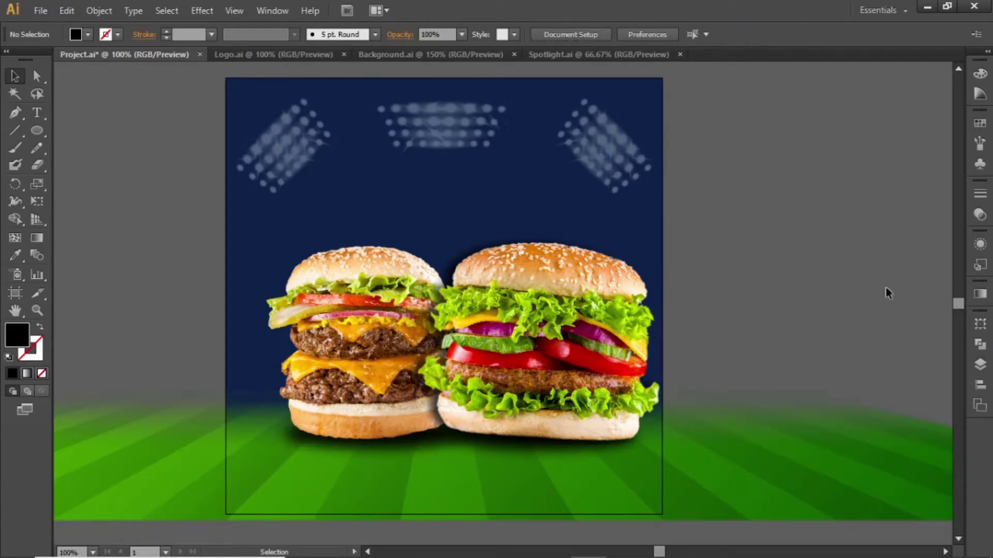
Shift both burgers slightly left to centre them on the artboard and enlarge them a little together
drag(698, 284, 310, 368)
drag(496, 337, 479, 335)
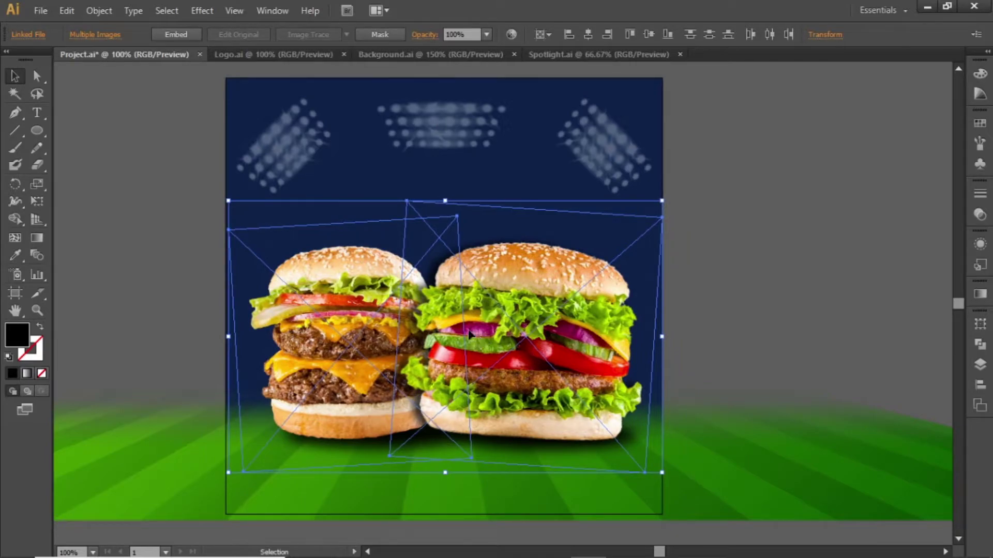
drag(442, 195, 444, 194)
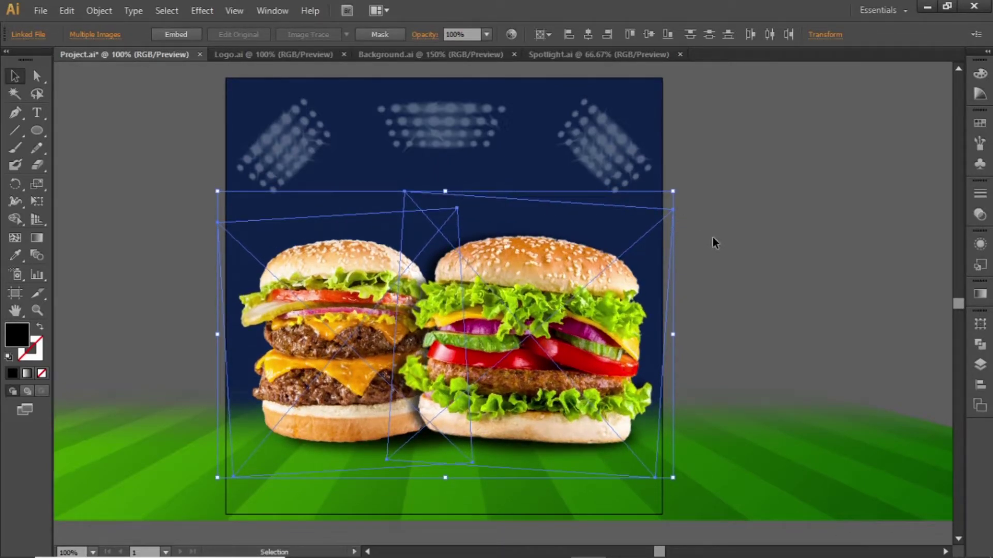
click(767, 247)
Add the headline text "SUPER DELICIOUS" in the navy area above the burgers
drag(603, 200, 641, 257)
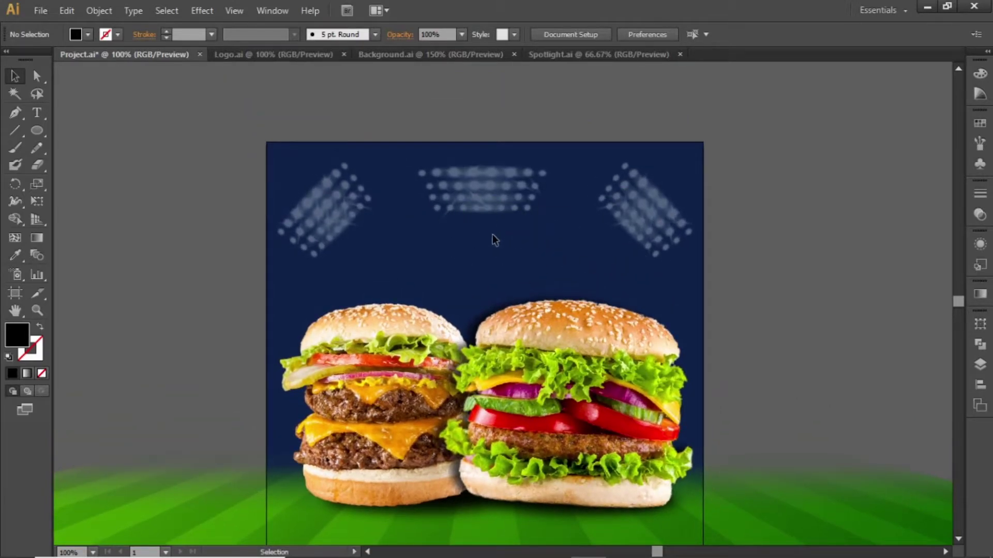
key(ctrl+plus)
drag(490, 215, 489, 287)
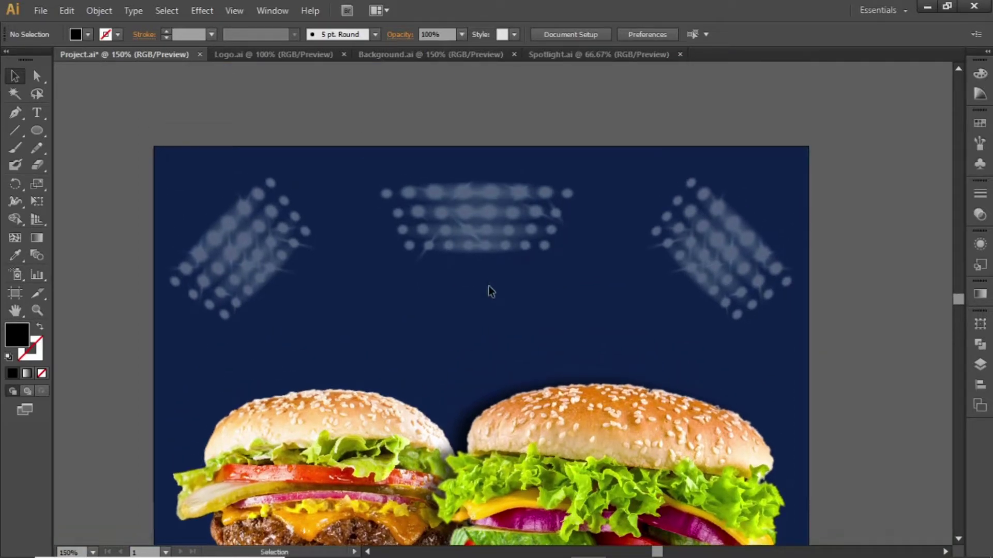
click(37, 118)
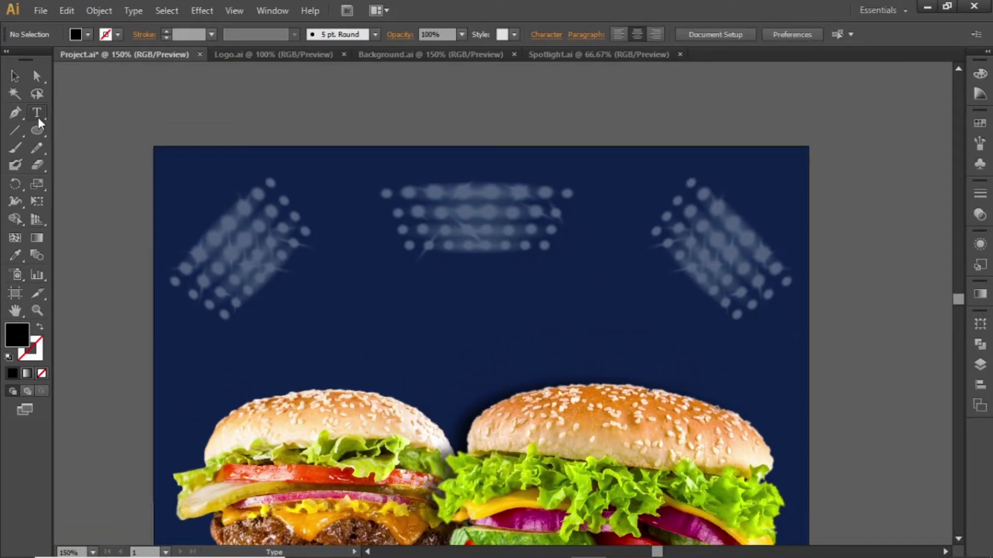
click(386, 282)
text(SUPER DELISIOUS)
key(BackSpace)
key(BackSpace)
key(BackSpace)
key(BackSpace)
key(BackSpace)
text(CIOUS)
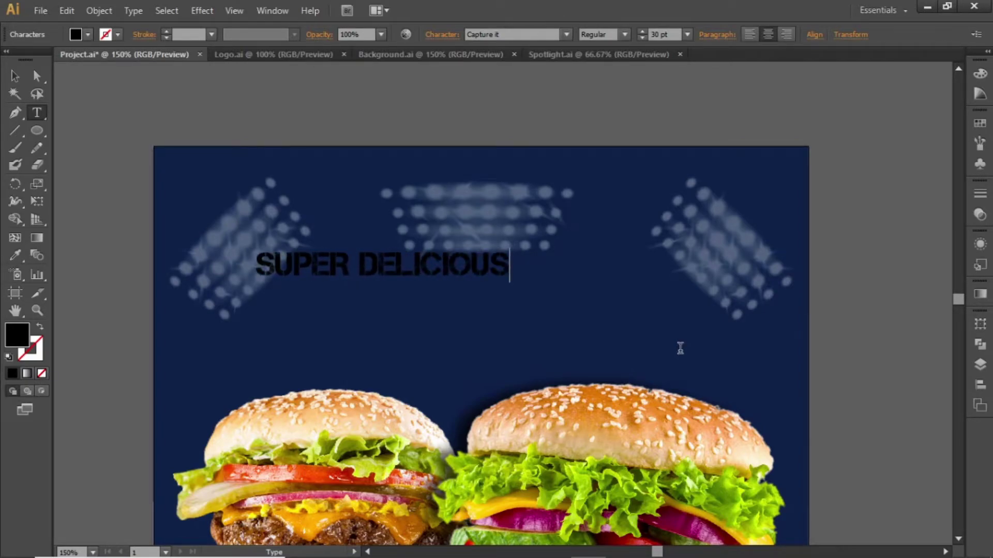
key(Escape)
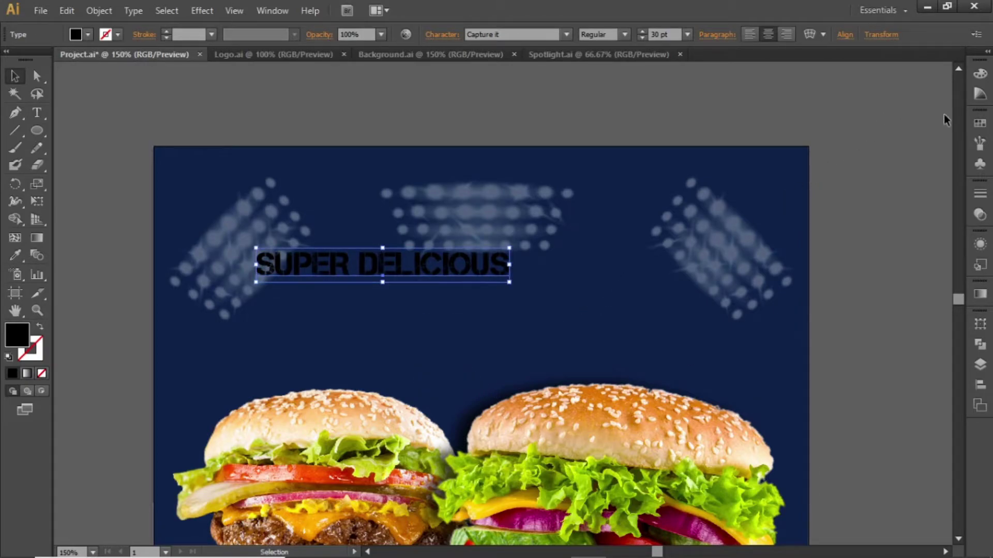
Fill the headline with the orange R=245 G=160 B=18 swatch and move it over the middle floodlight
click(979, 123)
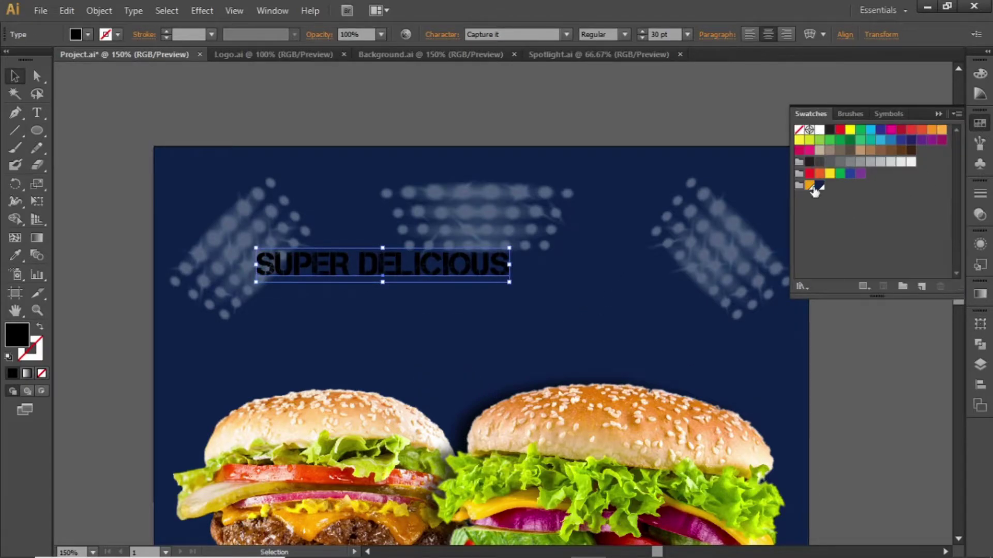
click(810, 186)
drag(440, 266, 541, 223)
click(637, 156)
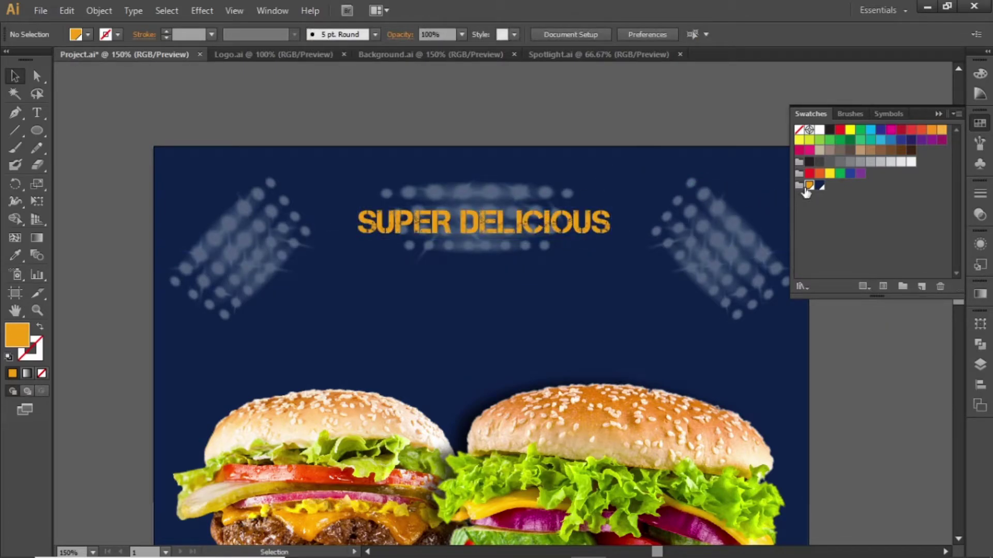
double_click(808, 186)
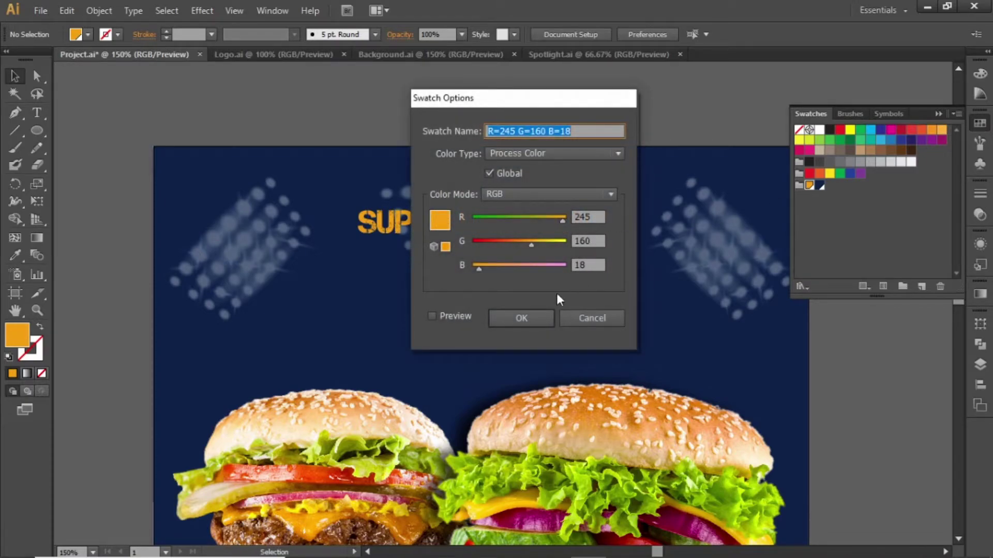
click(529, 315)
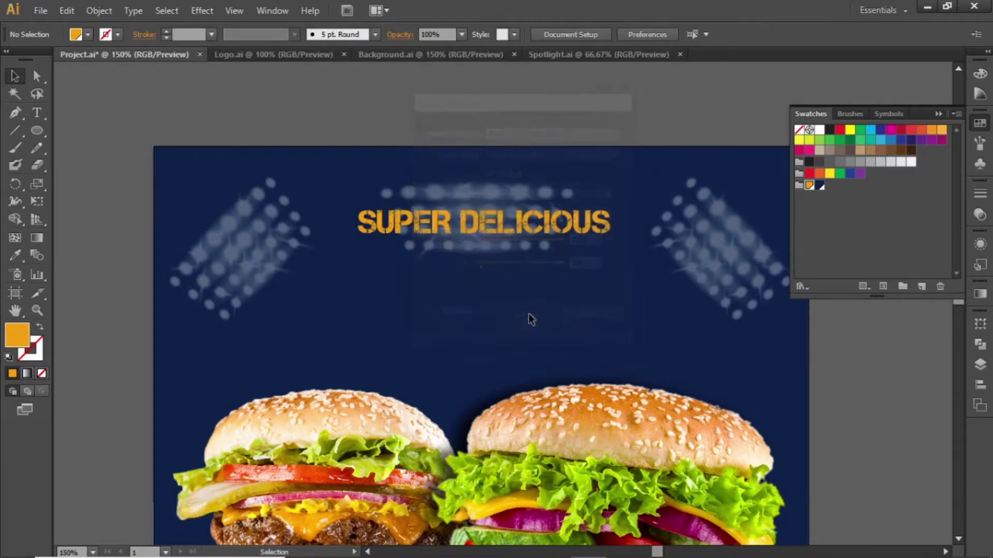
Centre the headline horizontally on the artboard and place a duplicate of it directly below
click(556, 228)
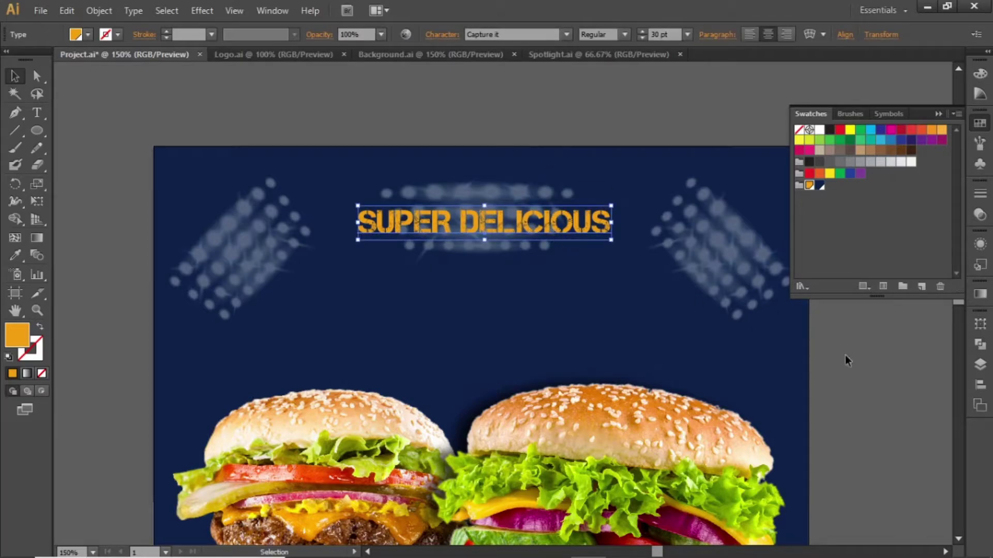
click(977, 386)
click(838, 354)
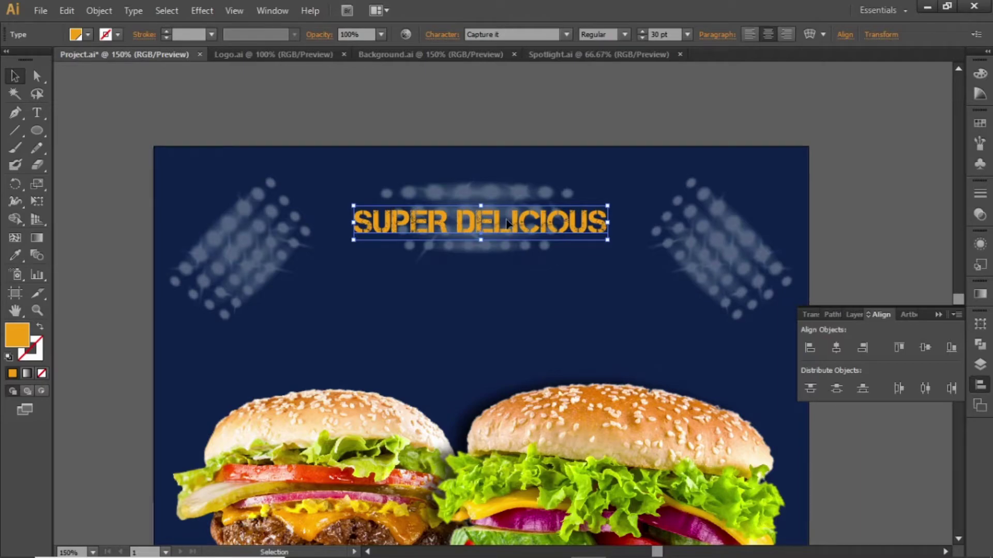
drag(508, 223, 506, 281)
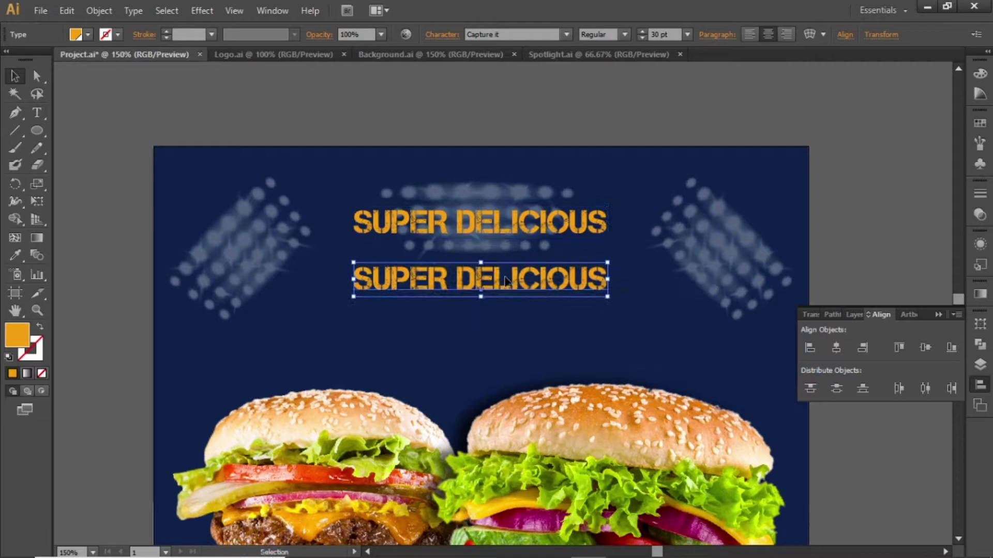
Set the font size of the upper "SUPER DELICIOUS" line to 35 pt
click(511, 222)
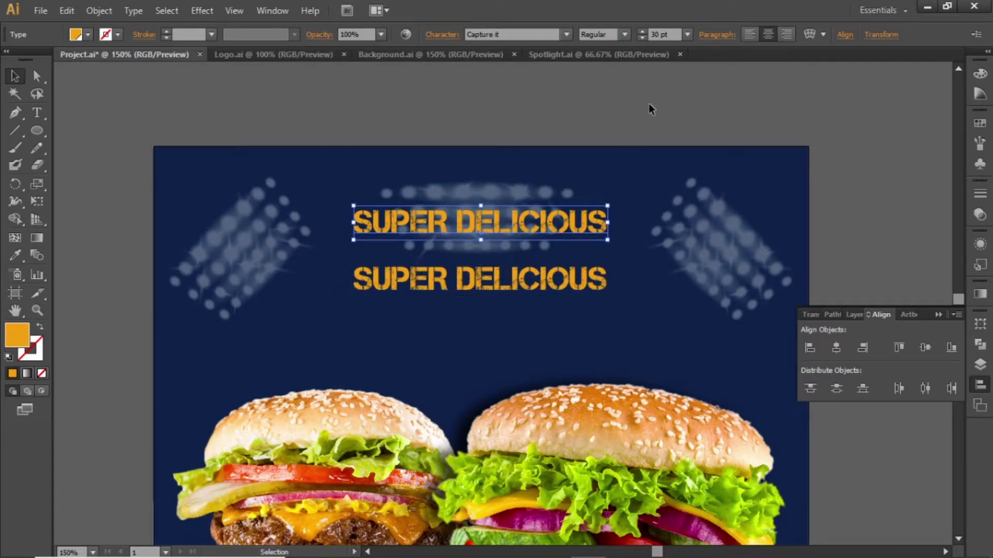
scroll(677, 35, up, 5)
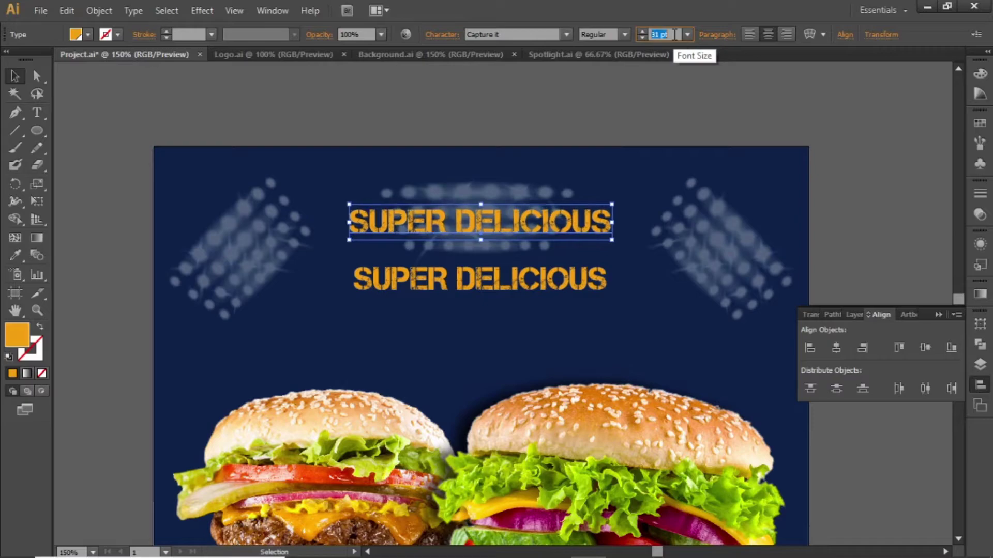
click(676, 35)
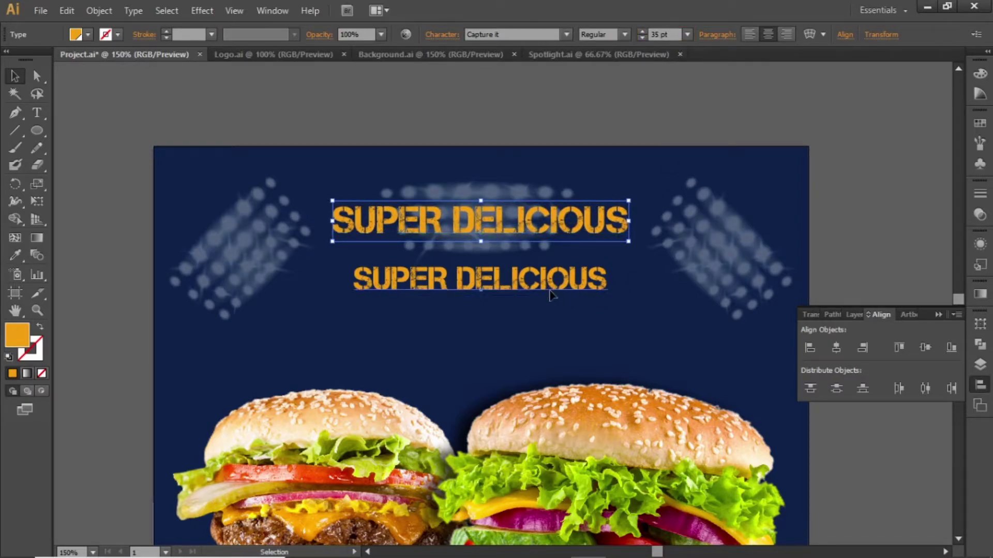
Replace the lower headline copy's text with "BURGERS" and fill it with white
click(535, 284)
double_click(515, 276)
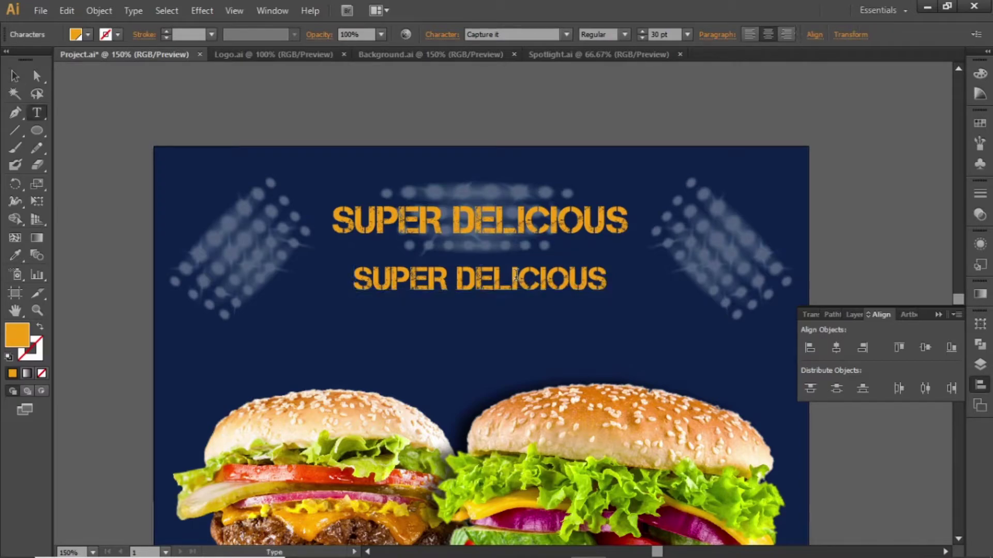
key(ctrl+a)
text(BURGERS)
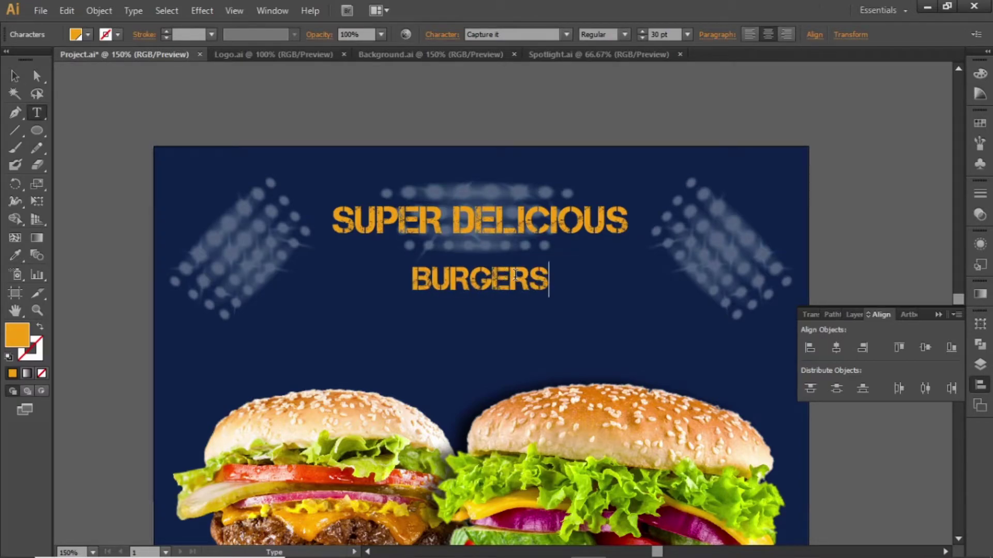
key(Escape)
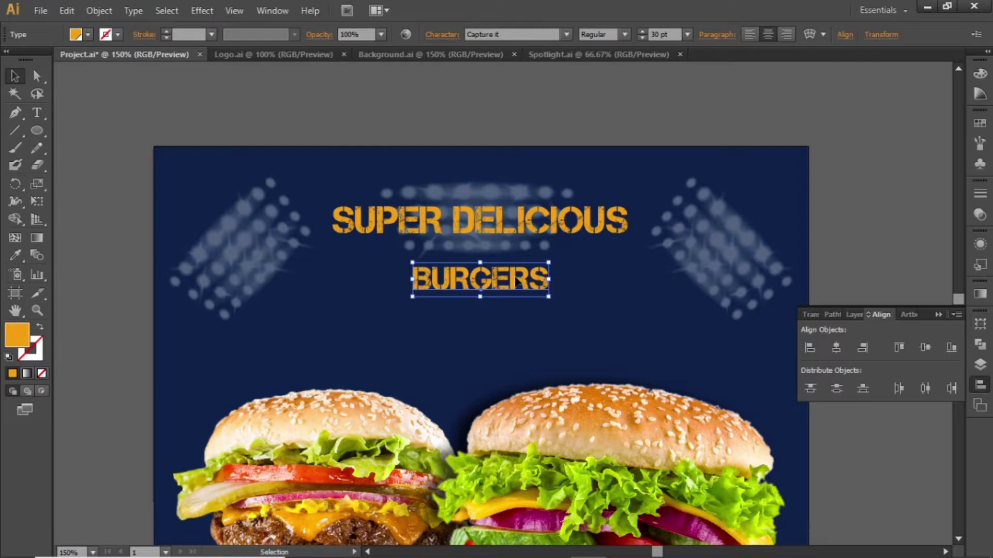
click(980, 123)
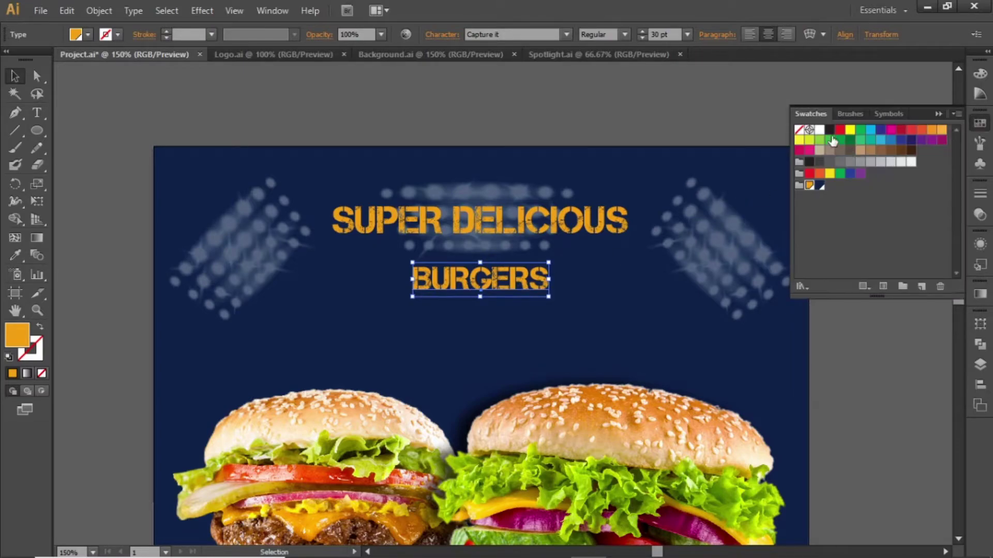
click(820, 130)
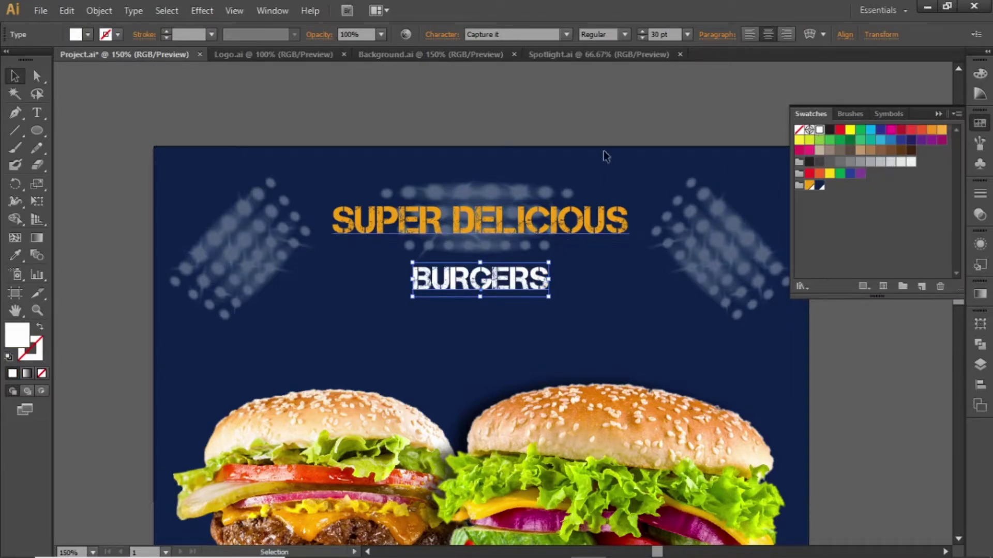
Enlarge the "BURGERS" text to 65 pt so it matches the width of the line above
triple_click(670, 35)
text(61)
key(Return)
key(Up)
key(Up)
key(Up)
key(Up)
click(670, 34)
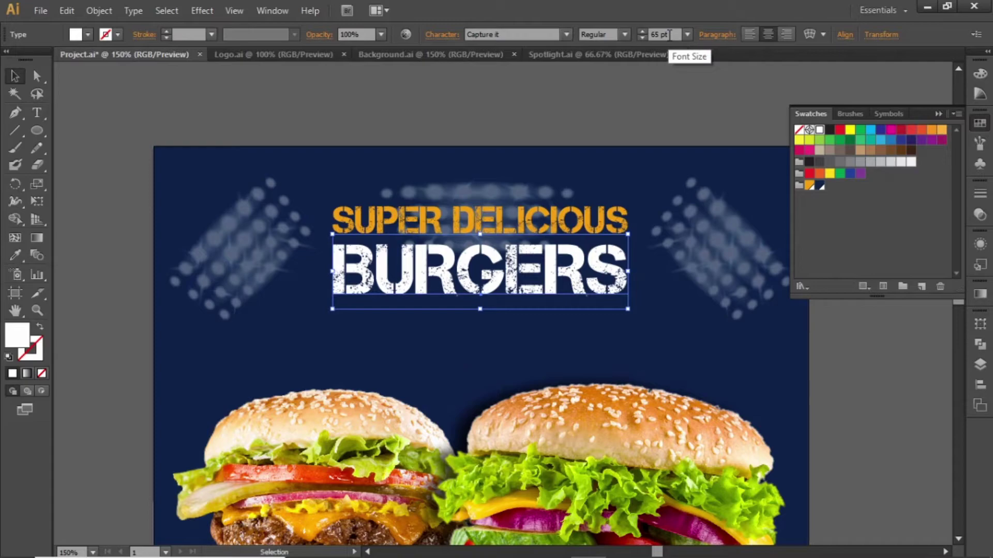
click(674, 88)
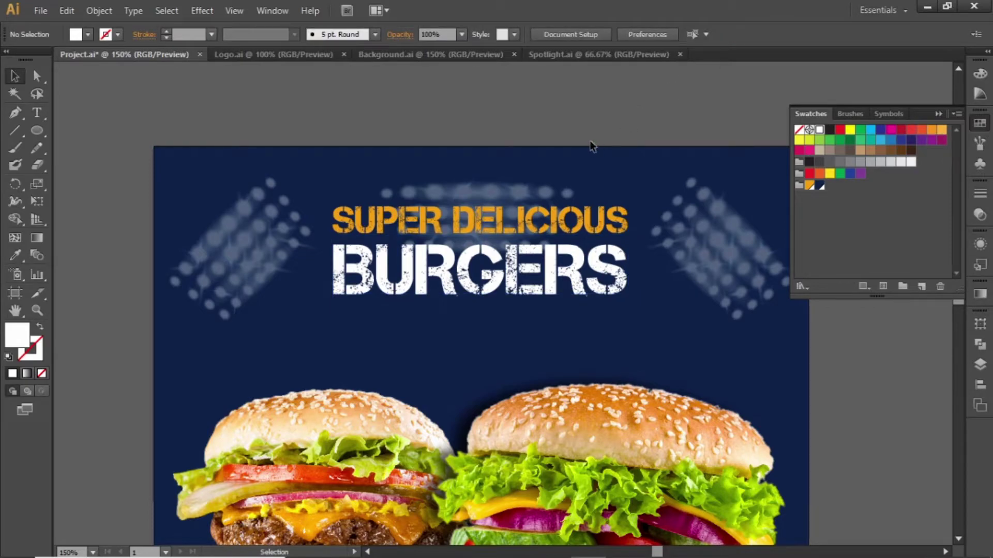
Nudge the "SUPER DELICIOUS" and "BURGERS" lines down together, slightly closer to the burgers
click(521, 289)
key(Down)
key(Down)
key(Down)
key(Down)
key(Down)
key(Down)
key(Down)
key(Down)
key(Down)
key(Down)
key(Down)
key(Down)
key(Down)
key(Down)
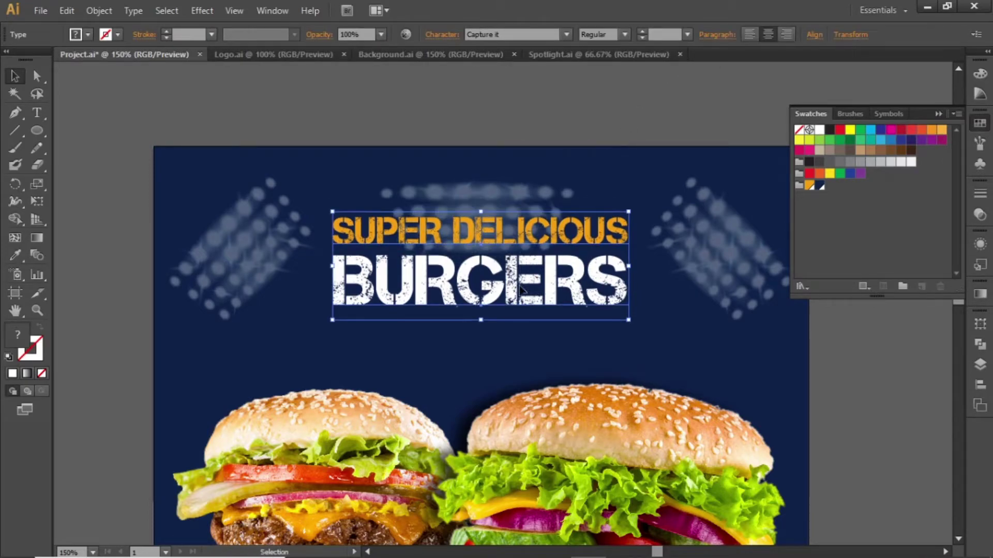
click(619, 176)
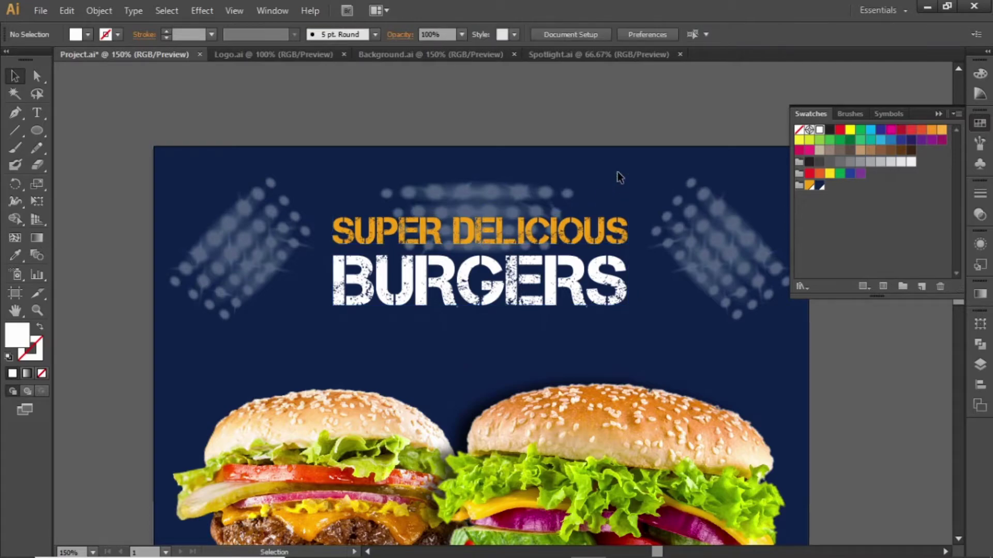
Duplicate the "SUPER DELICIOUS" line below "BURGERS" and change the copy's text to "LIMITED OFFER"
click(504, 232)
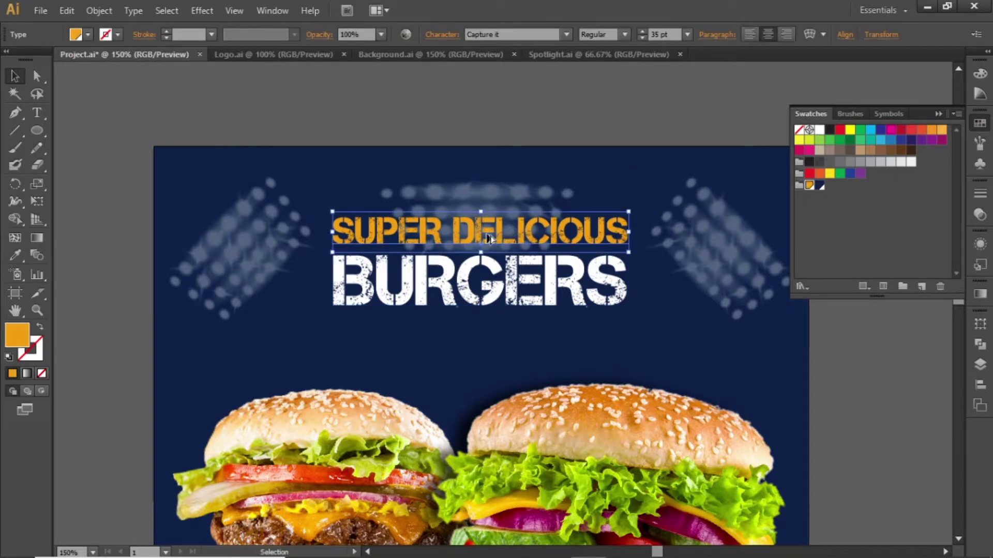
drag(489, 238, 485, 340)
double_click(499, 343)
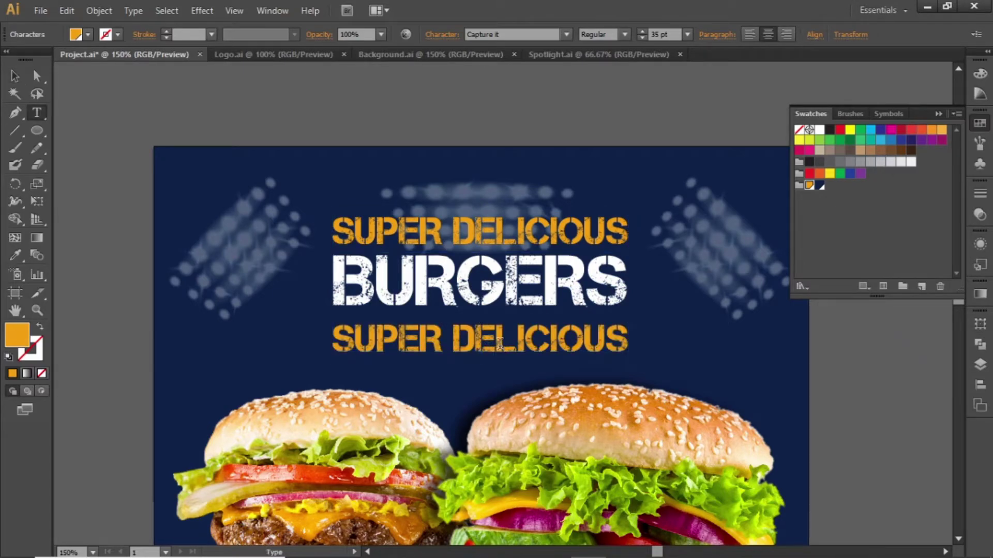
key(ctrl+a)
text(L)
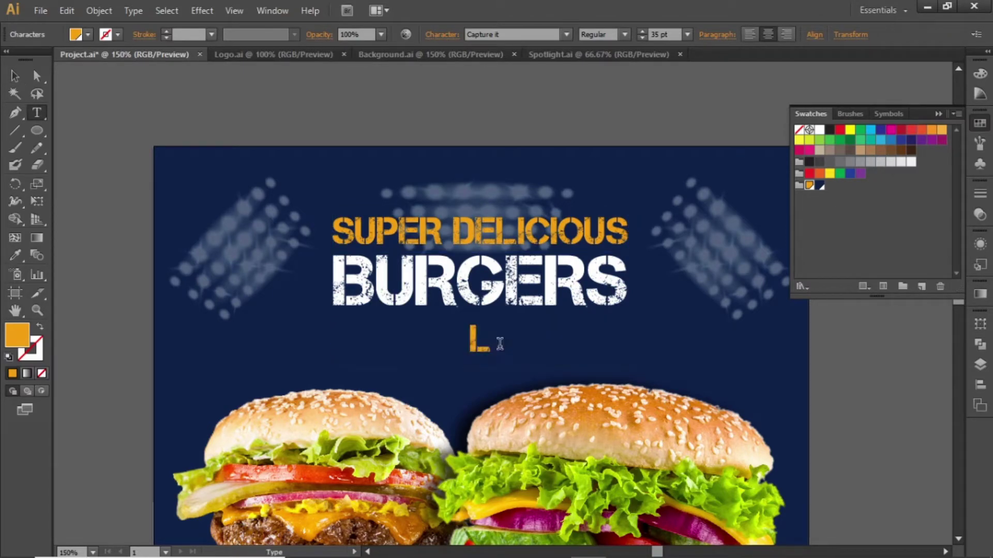
text(IMITED OFFER)
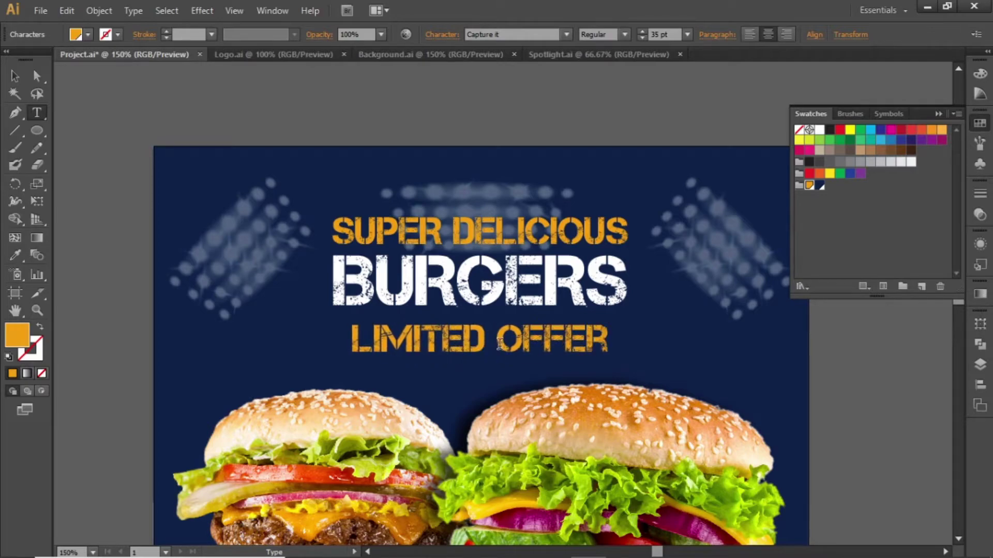
key(Escape)
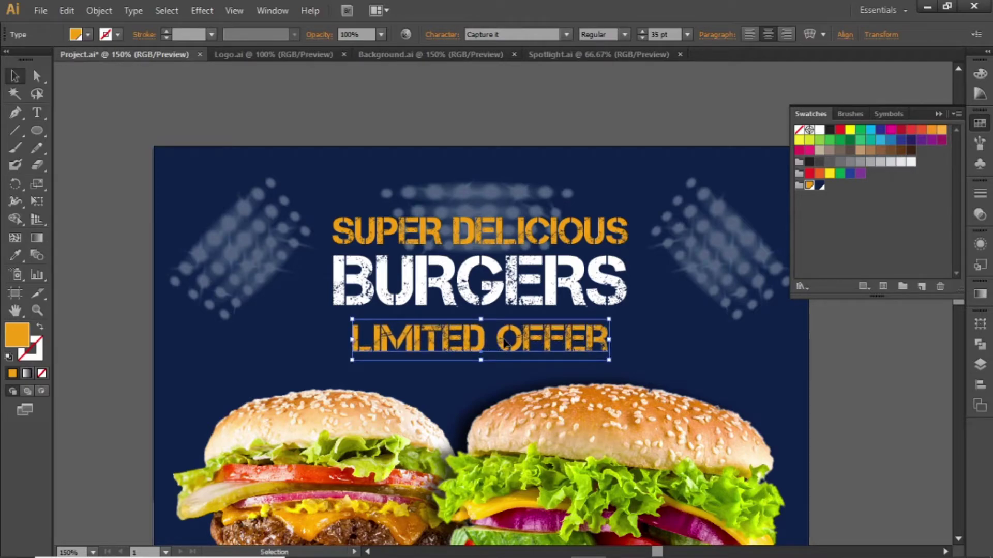
Set the "LIMITED OFFER" line in the Fontjek font at 30 pt
click(539, 35)
text(Fontjek)
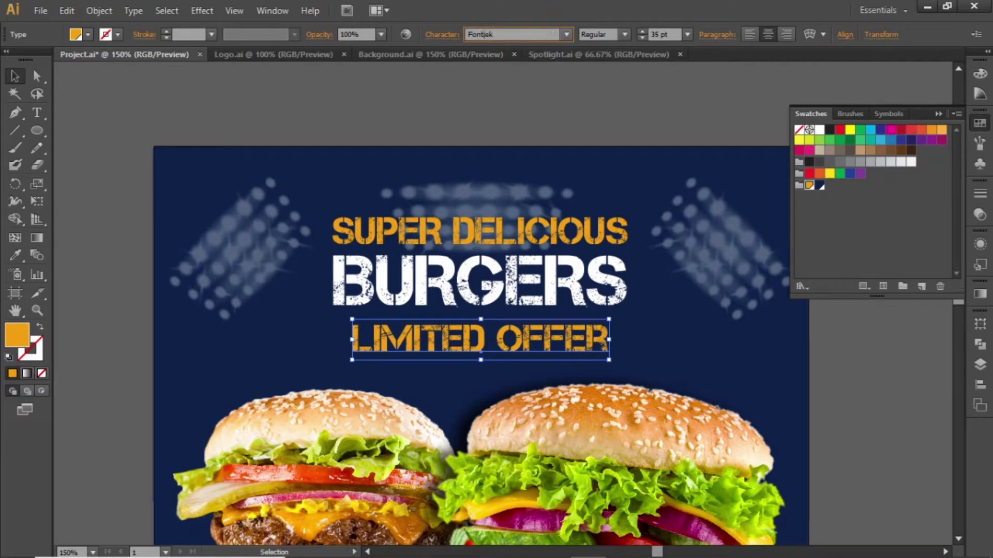
key(Return)
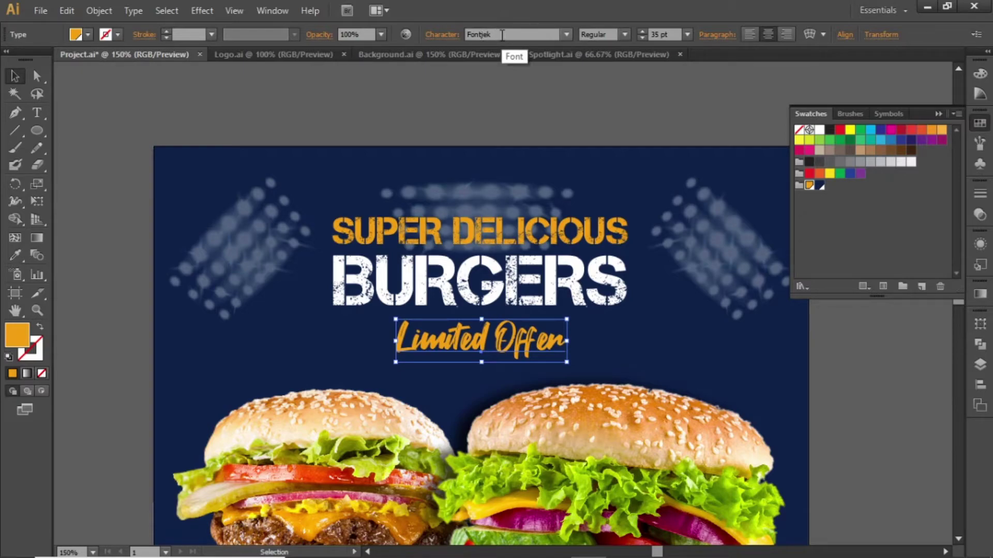
click(514, 97)
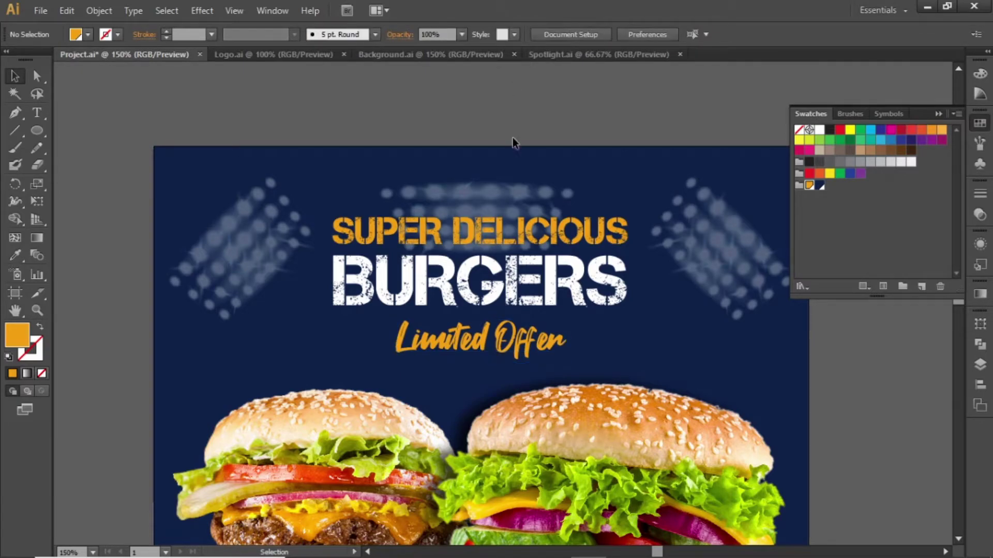
click(499, 337)
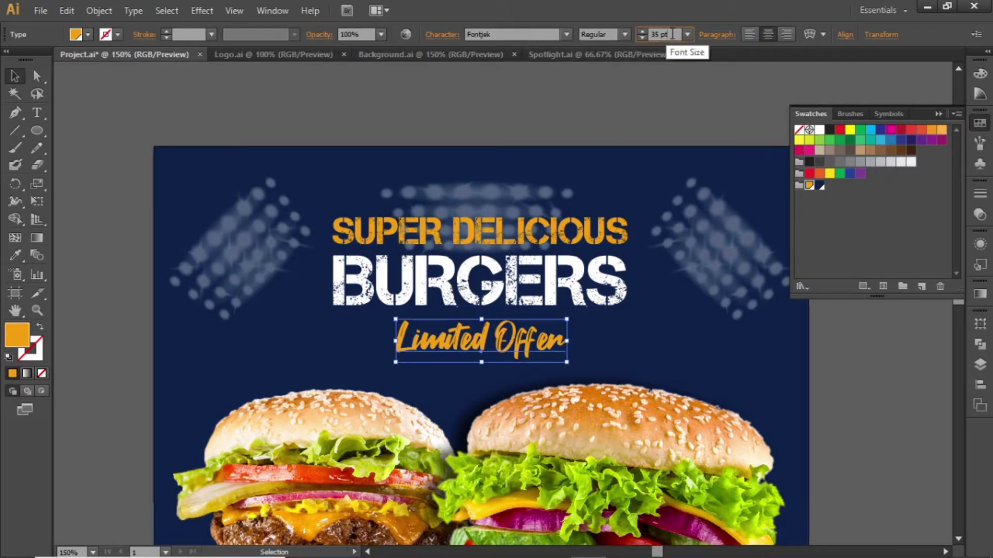
scroll(672, 34, down, 5)
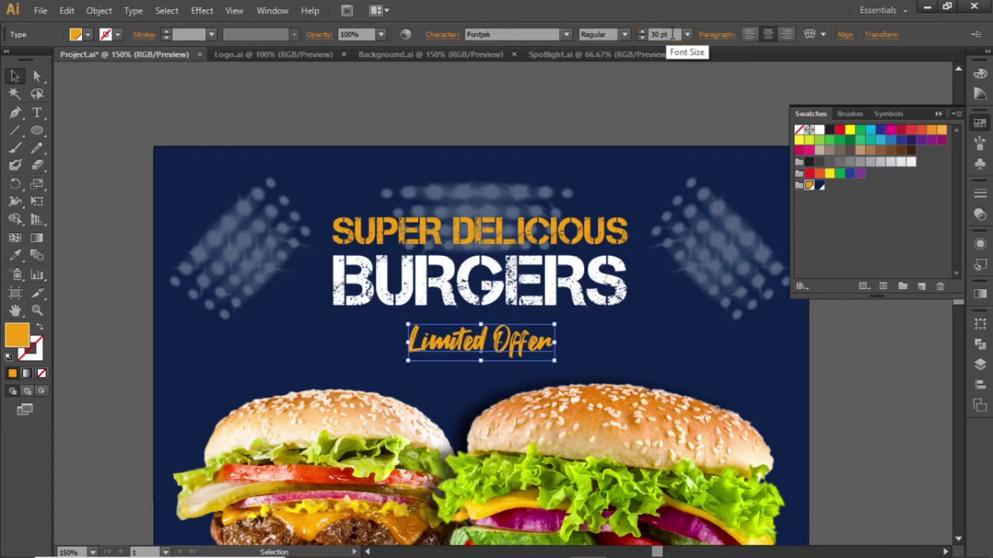
click(658, 97)
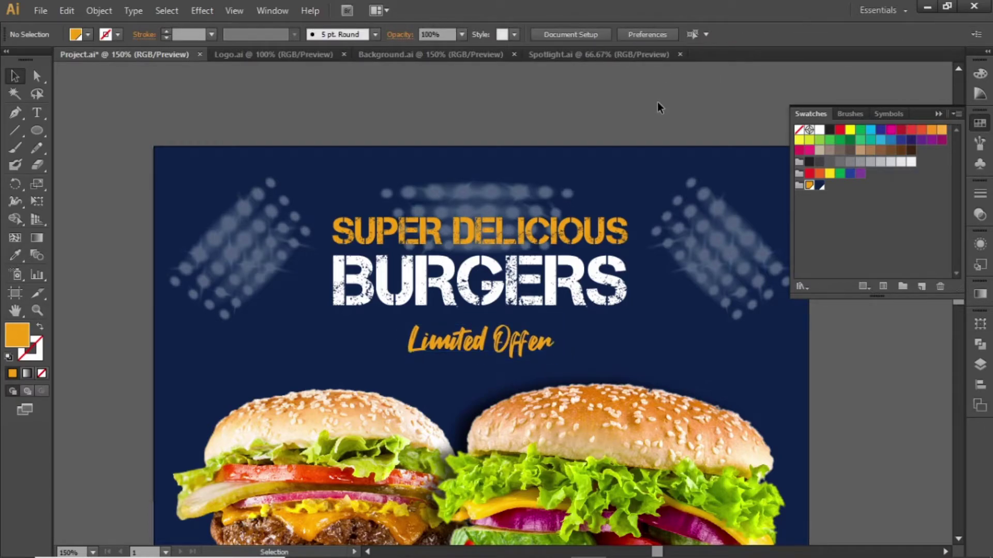
click(937, 115)
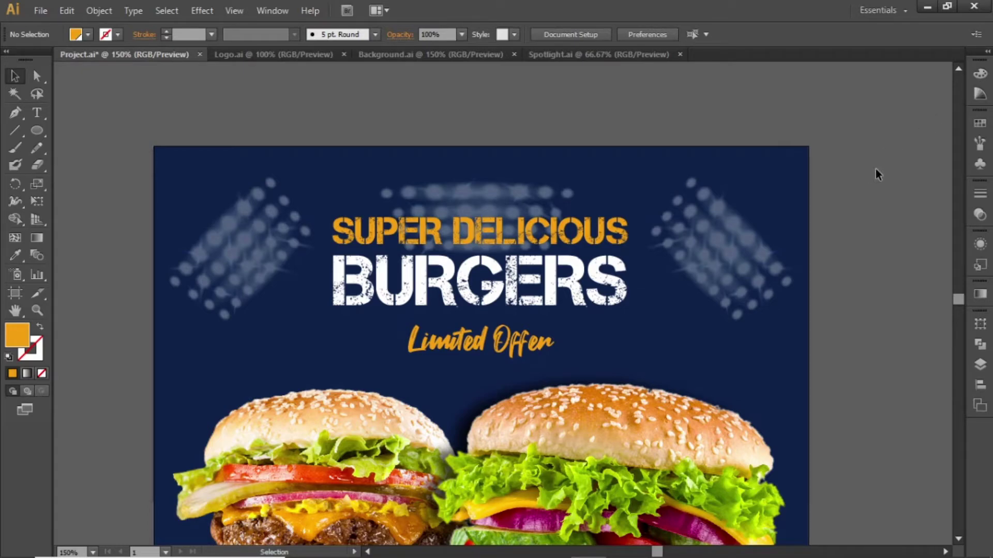
Bring the "YOUR LOGO" group from Logo.ai into the Project.ai artwork
drag(515, 189, 632, 237)
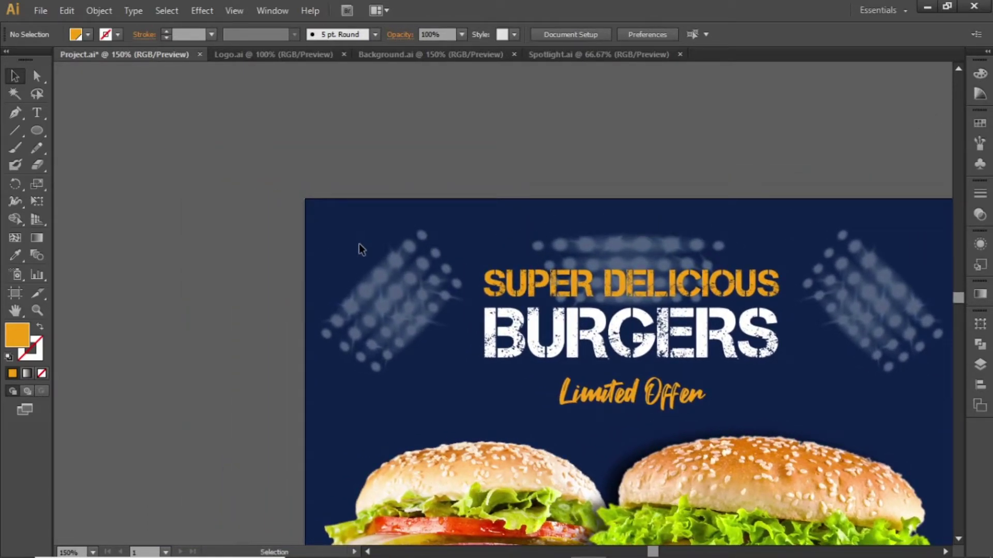
click(258, 54)
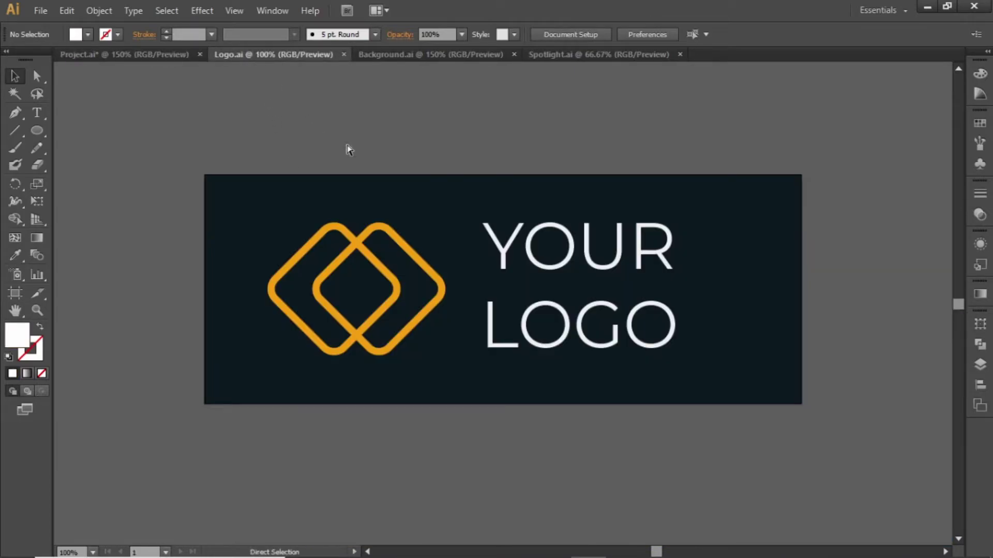
click(488, 230)
drag(496, 229, 322, 197)
drag(389, 253, 389, 253)
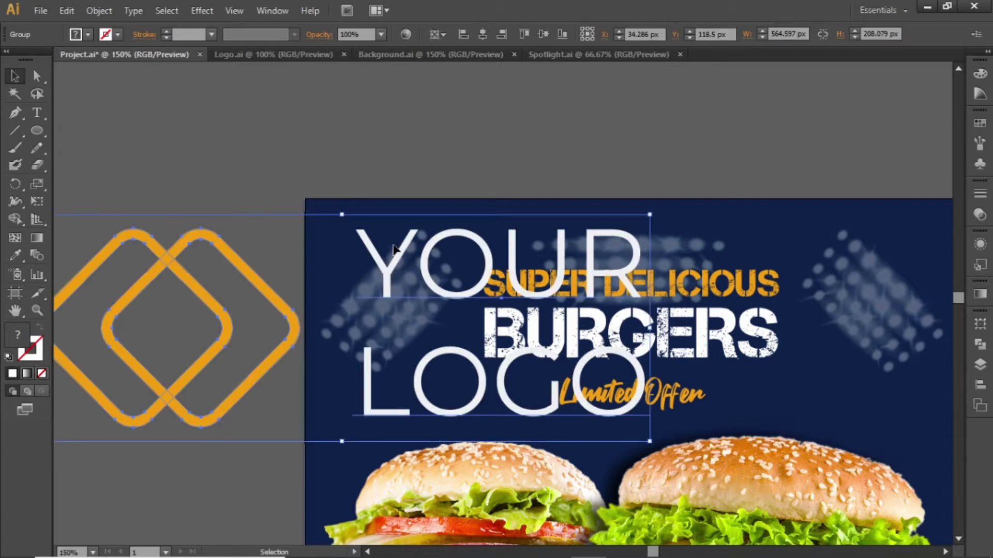
Scale the logo down to about 52 by 19 px and place it near the artboard's upper-left corner
drag(341, 215, 372, 248)
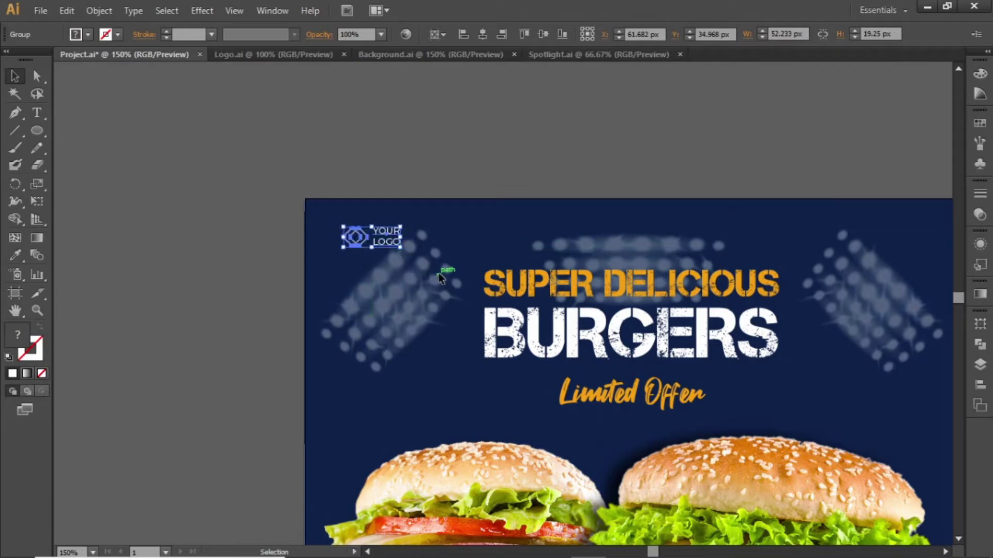
key(Left)
key(Left)
key(Left)
key(Left)
key(Left)
key(Left)
key(Left)
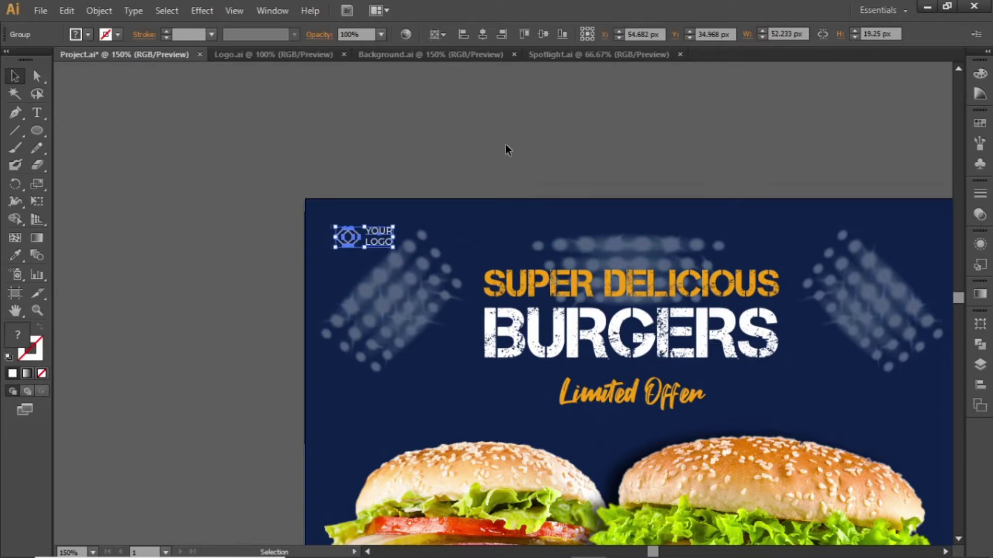
click(505, 146)
Draw a horizontal ellipse between the right-hand floodlight and the right burger, and fill it with white
drag(648, 208, 506, 176)
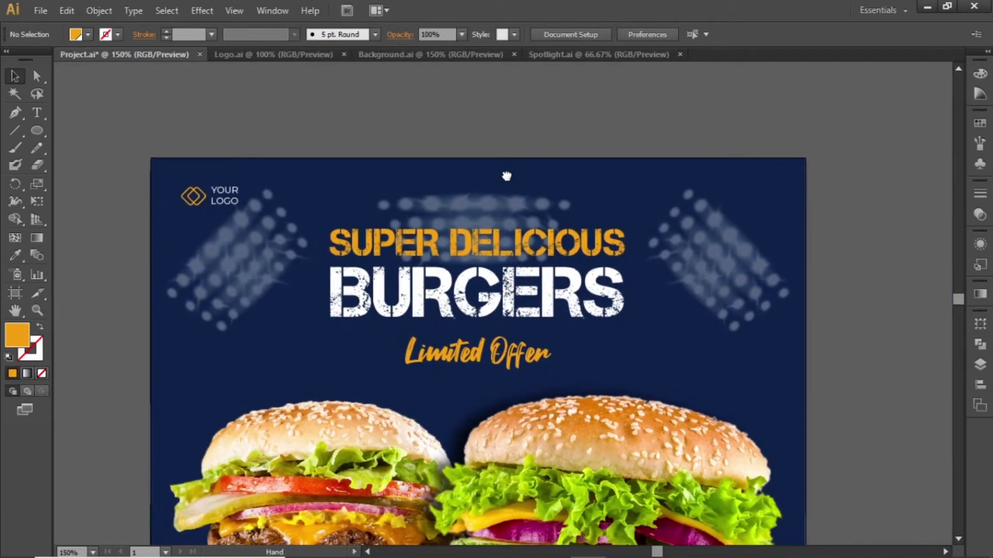
drag(584, 333, 516, 207)
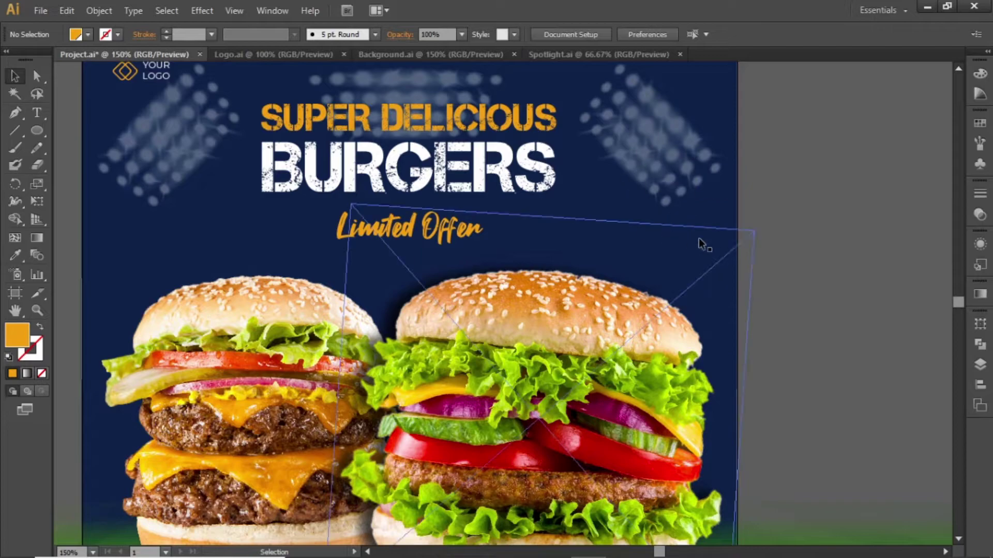
drag(456, 132, 820, 351)
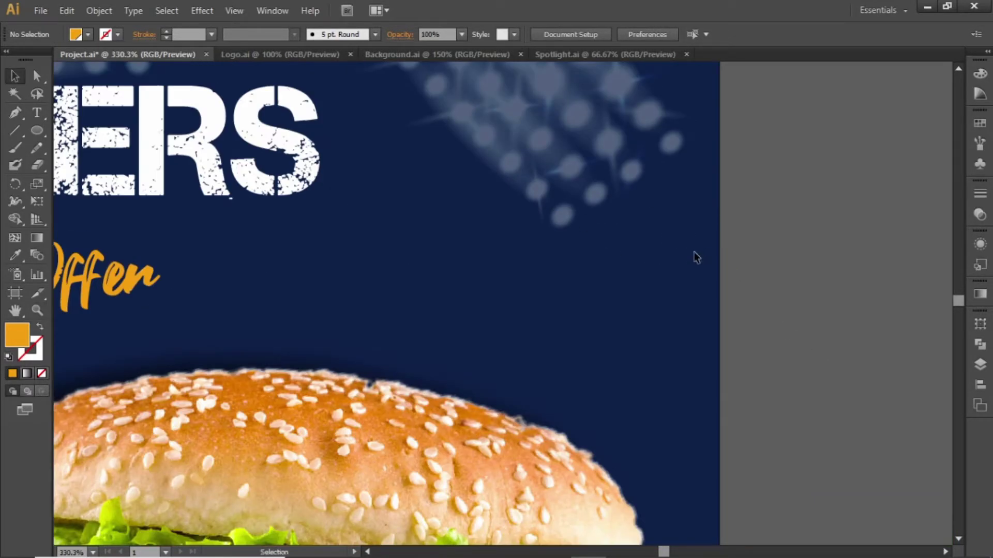
click(35, 132)
drag(460, 253, 618, 350)
key(v)
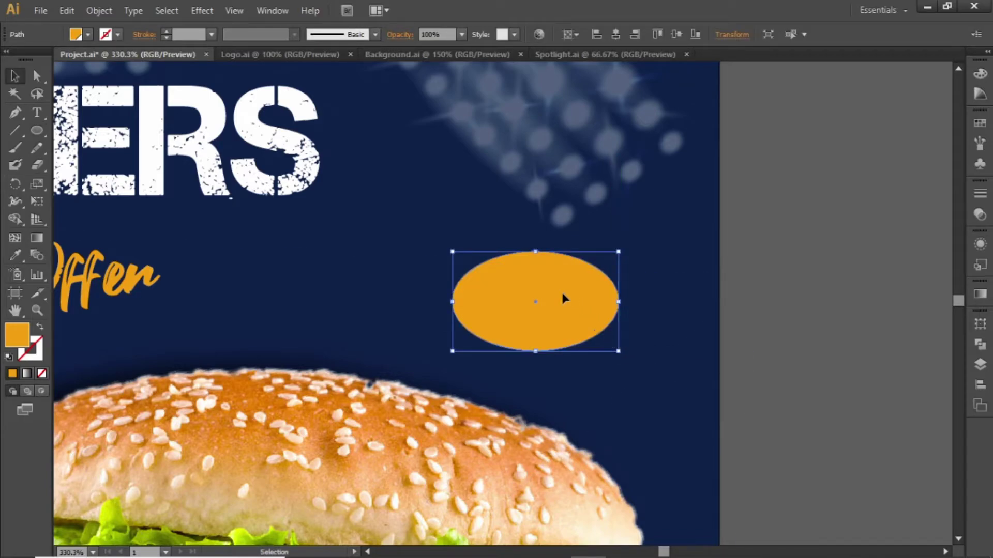
click(980, 123)
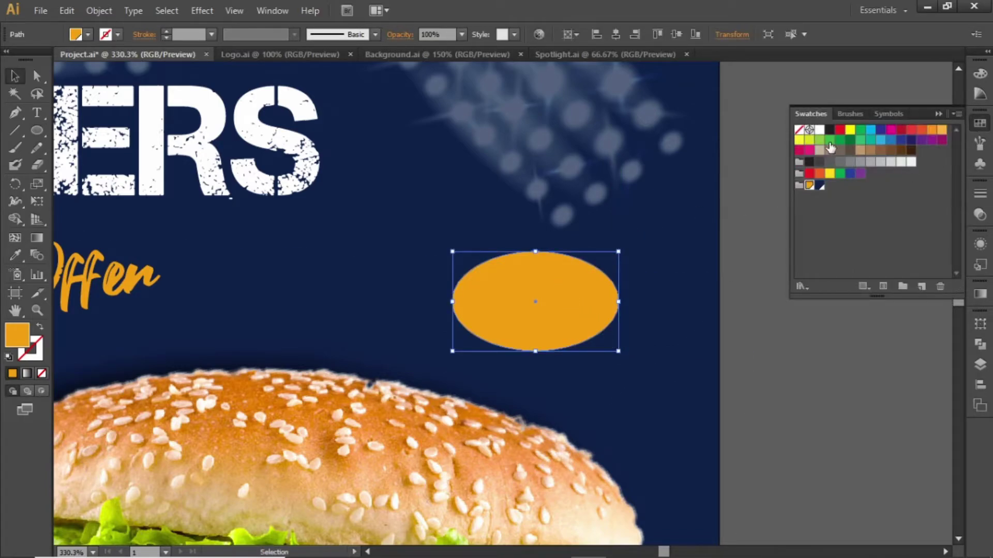
click(821, 131)
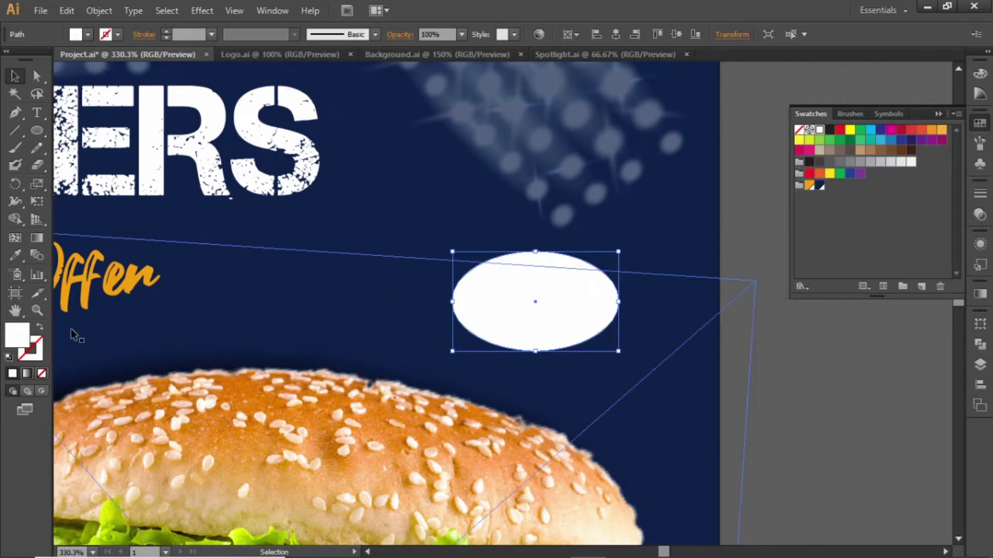
Turn the ellipse's white fill into a 1 pt white outline and make that stroke a dashed line with 4 pt dashes
click(41, 330)
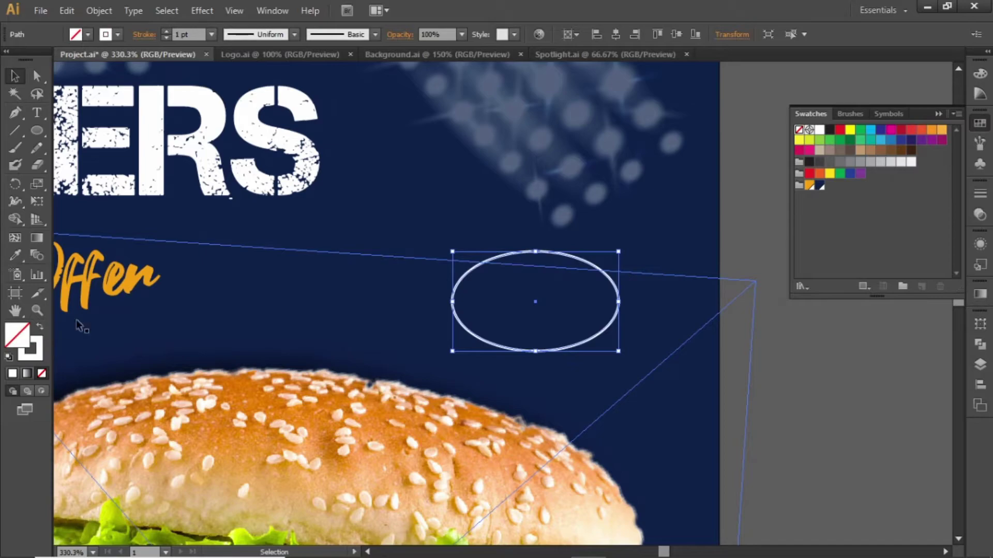
click(939, 114)
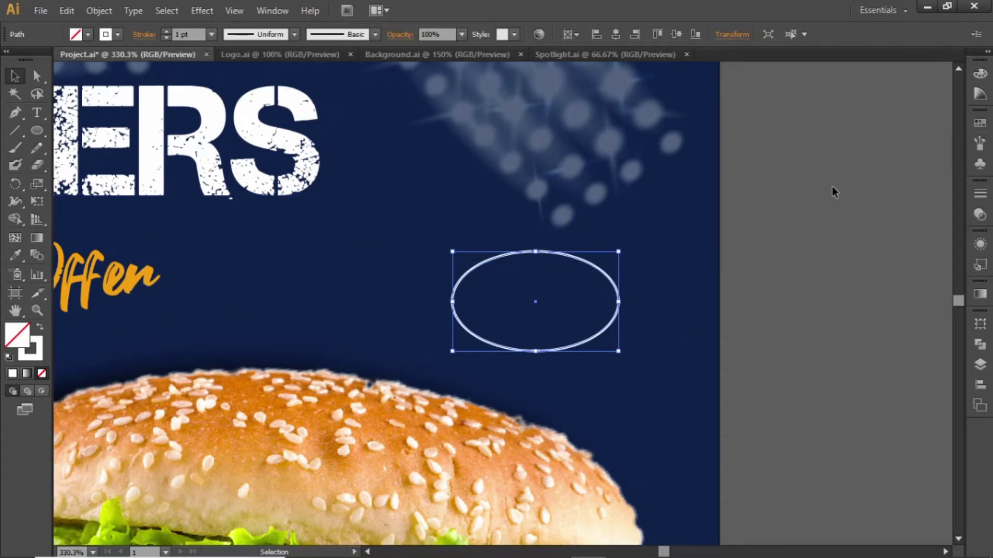
click(979, 195)
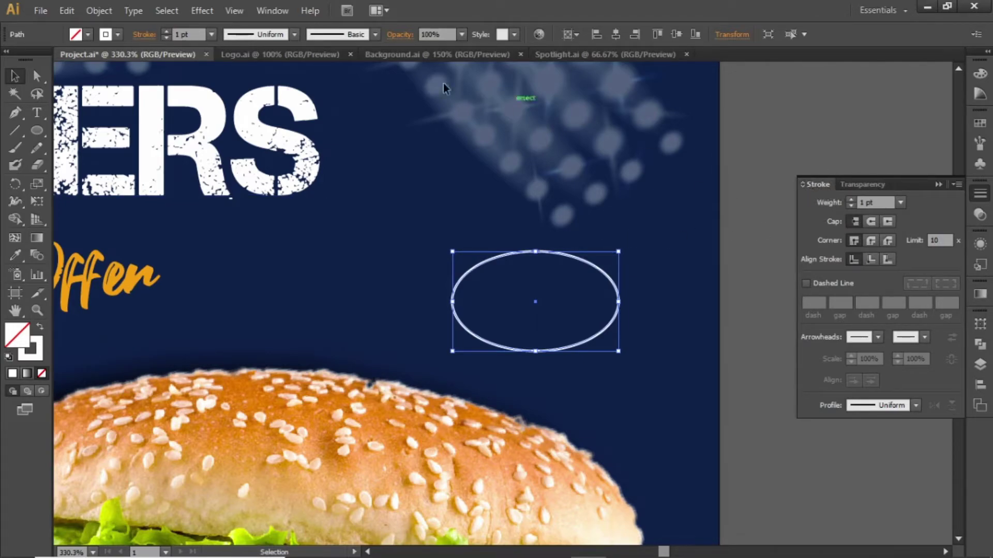
click(278, 13)
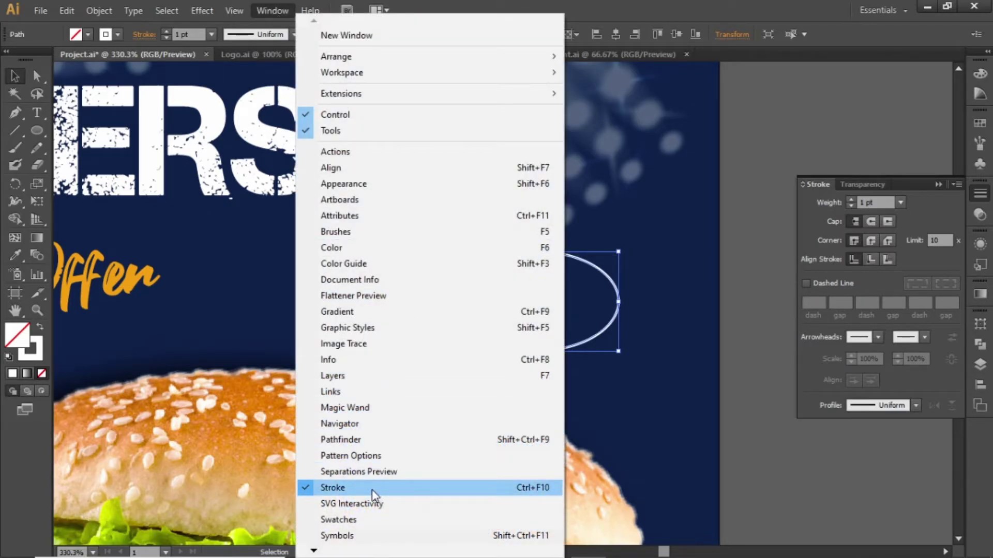
click(678, 2)
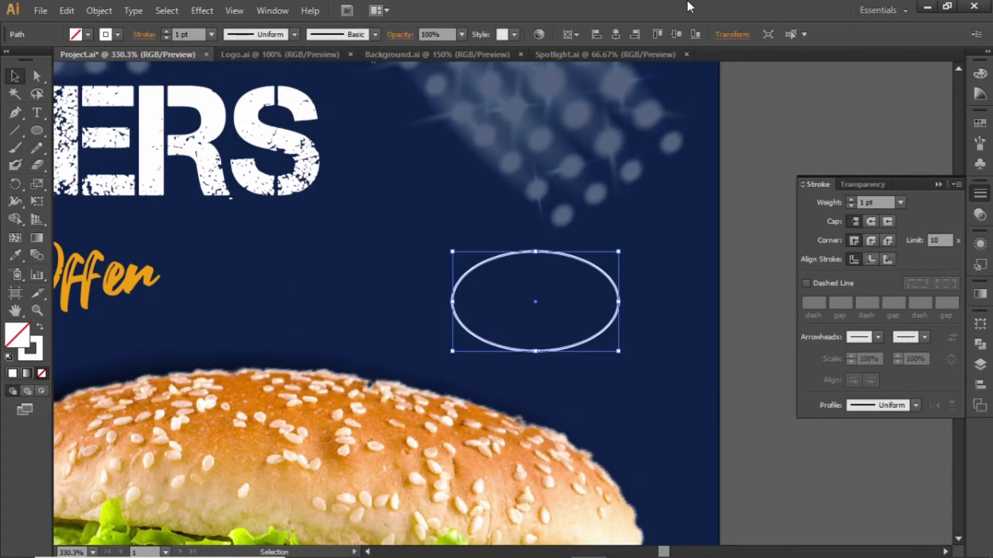
click(822, 283)
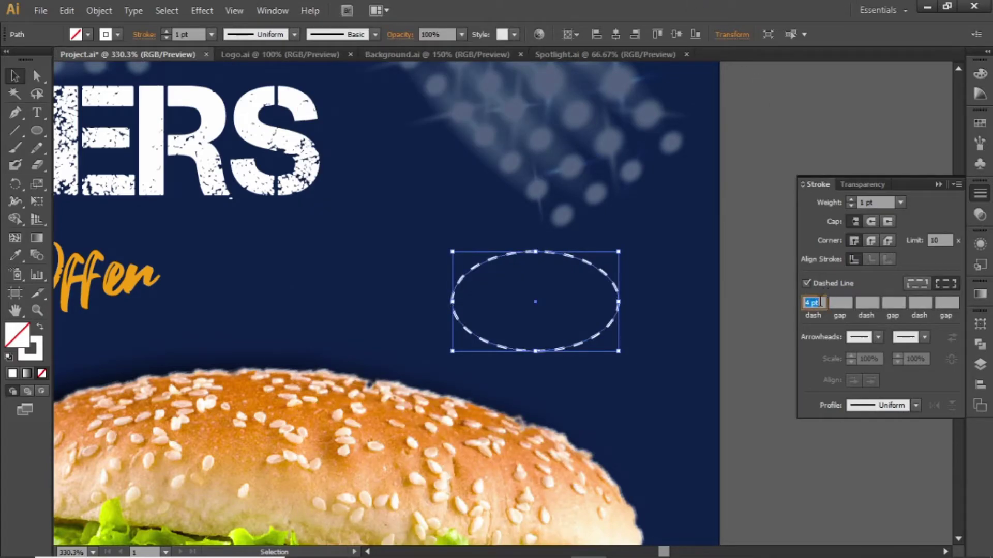
click(820, 303)
click(938, 183)
click(890, 234)
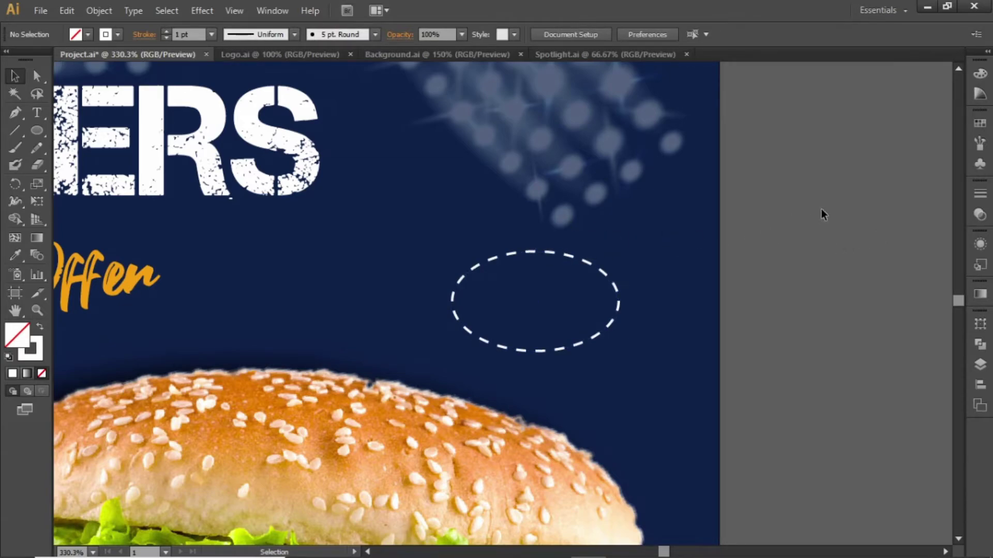
Add the text "50%" just above the dashed ellipse
click(37, 113)
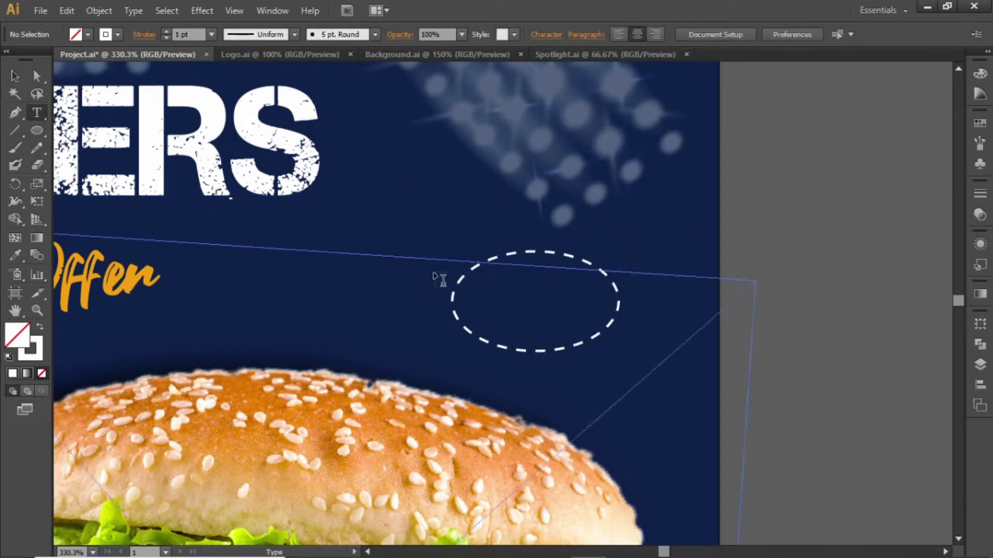
click(621, 243)
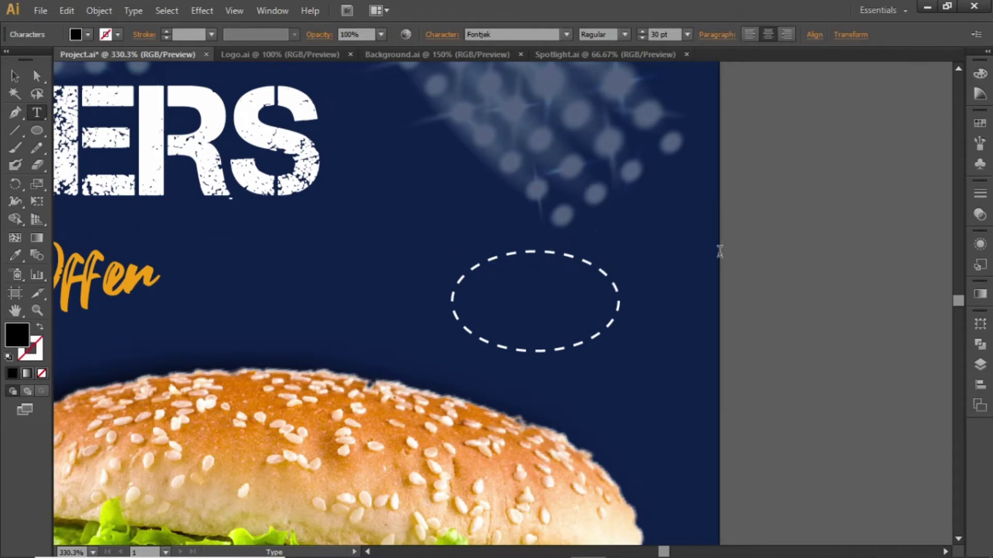
text(50%)
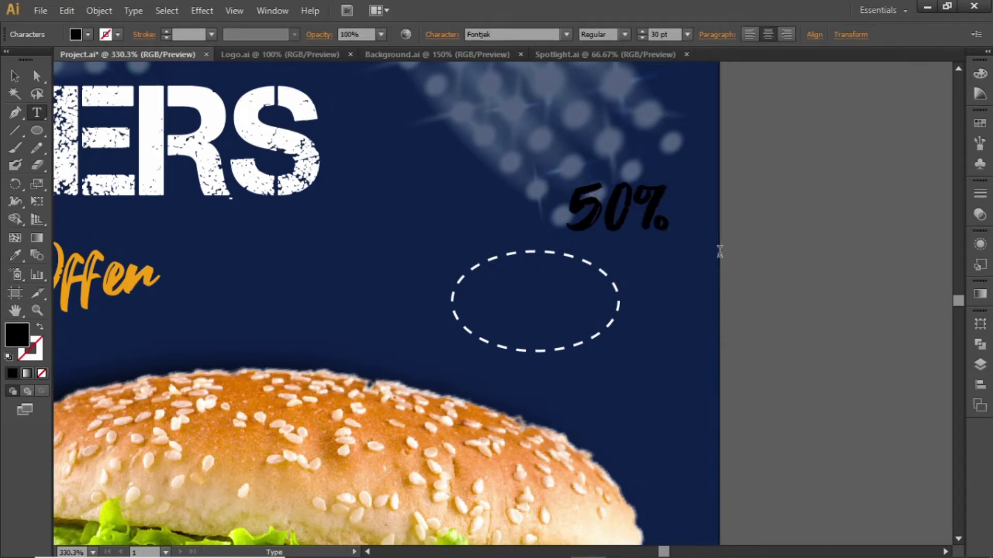
key(Escape)
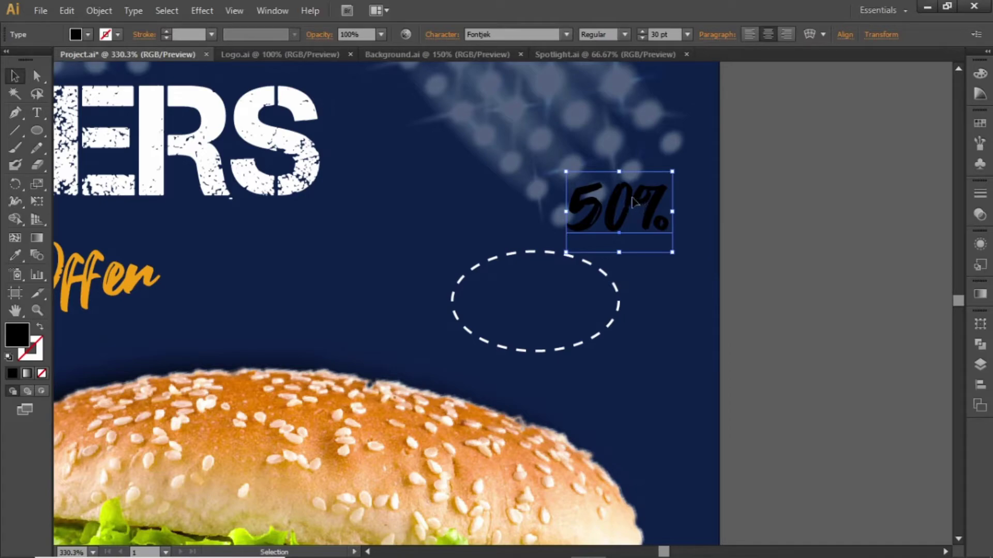
Duplicate the "50%" text below the original and change the copy's wording to "OFF"
drag(635, 202, 671, 280)
key(t)
double_click(667, 275)
text(OFF)
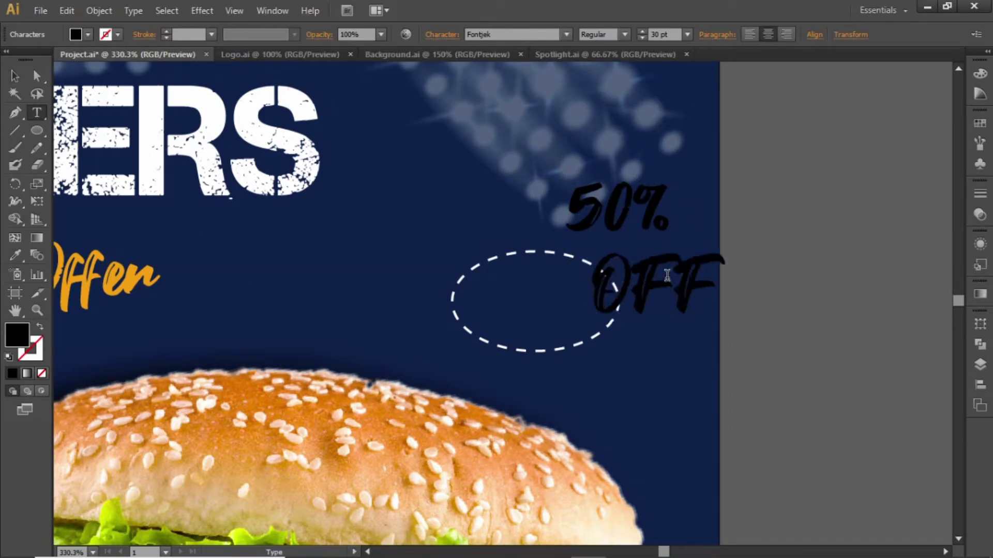
key(Escape)
click(780, 203)
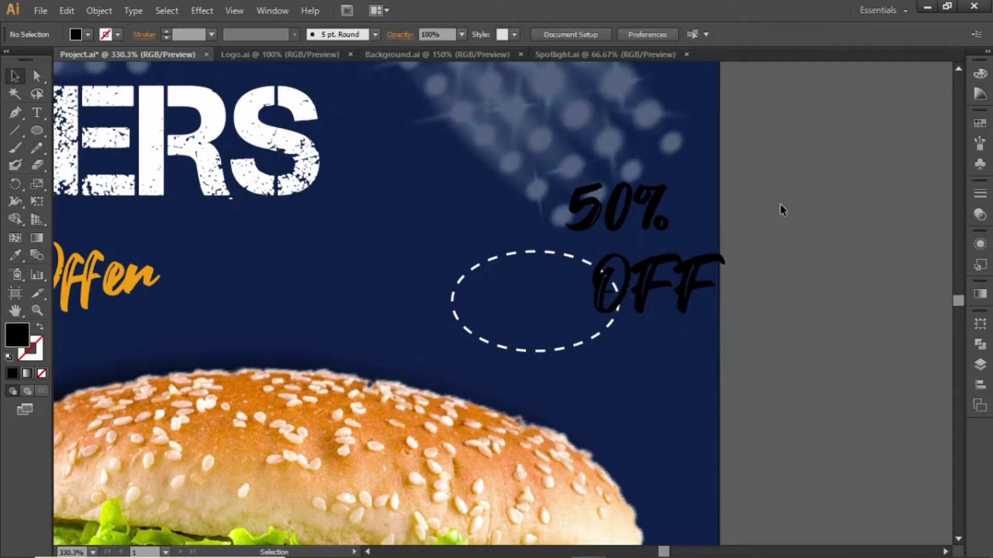
Color the "OFF" text white and the "50%" text orange (R=245 G=160 B=18)
click(709, 286)
click(980, 123)
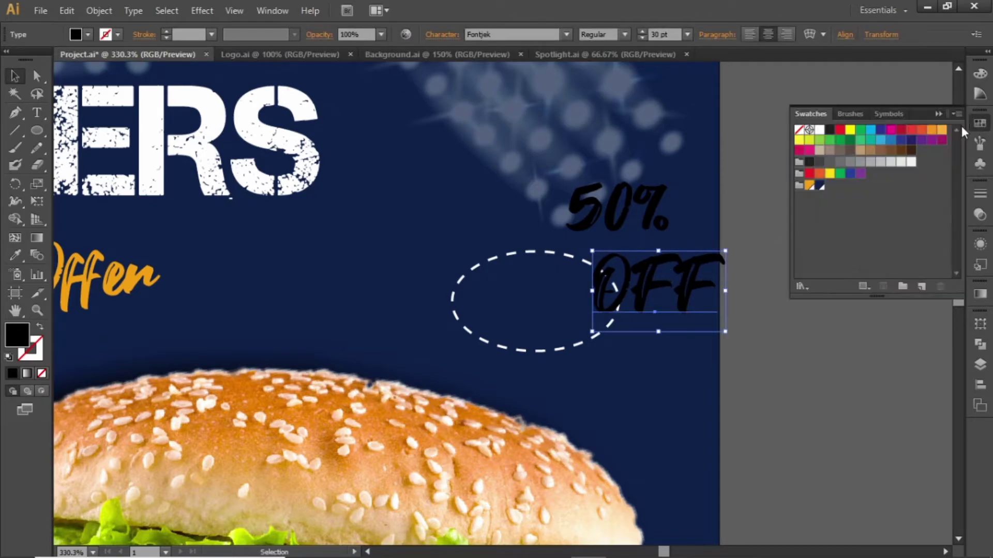
click(819, 129)
click(645, 202)
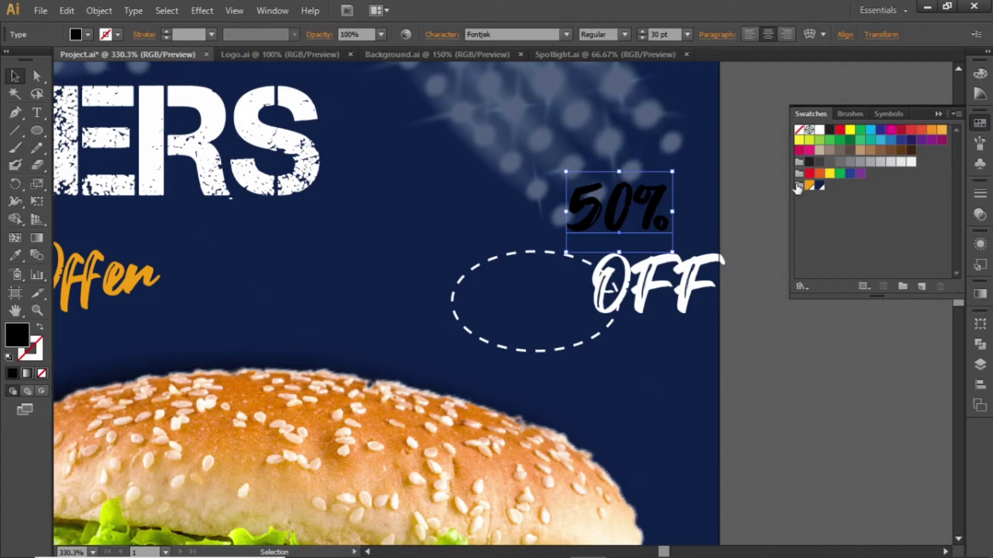
click(808, 185)
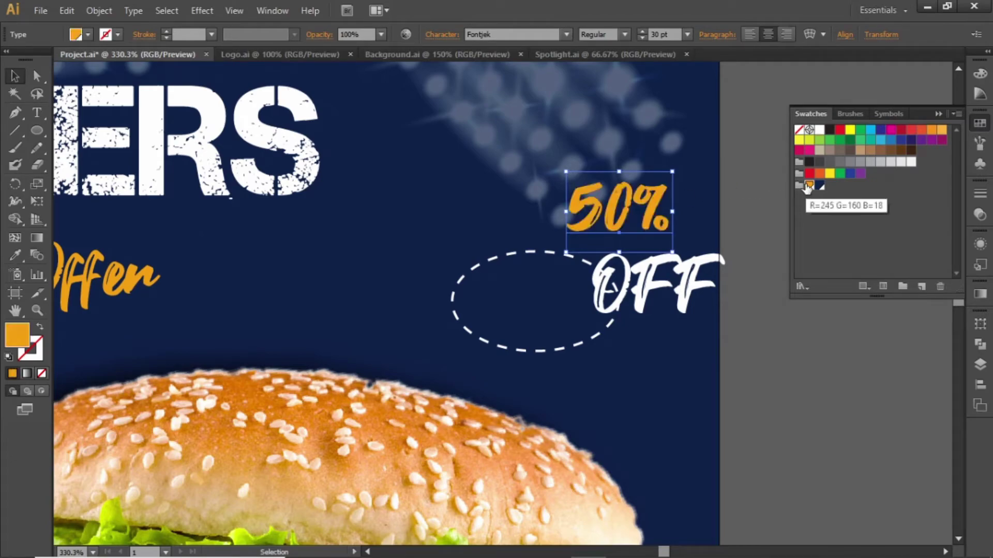
click(759, 154)
Set both the "50%" and "OFF" texts in Montserrat Bold
click(649, 220)
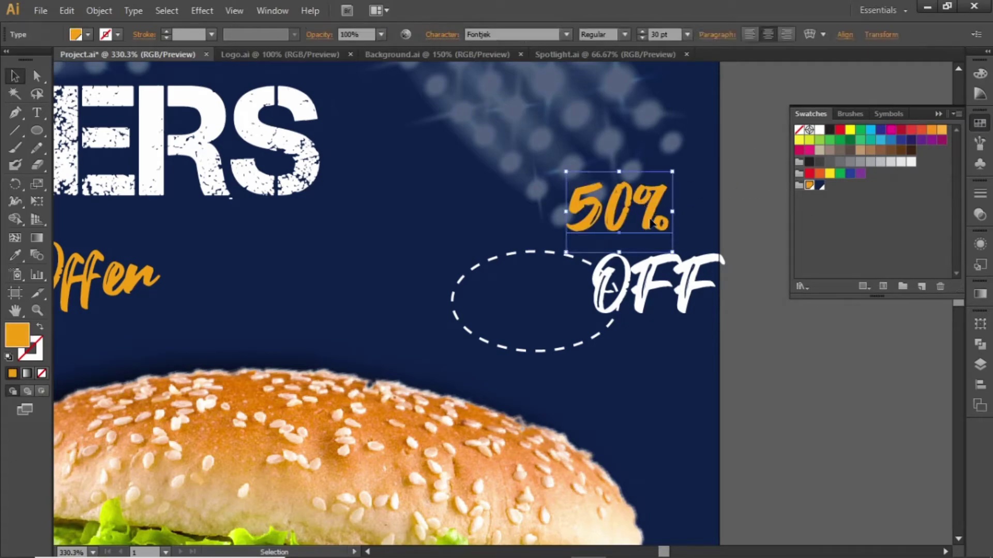
shift+click(682, 280)
click(533, 35)
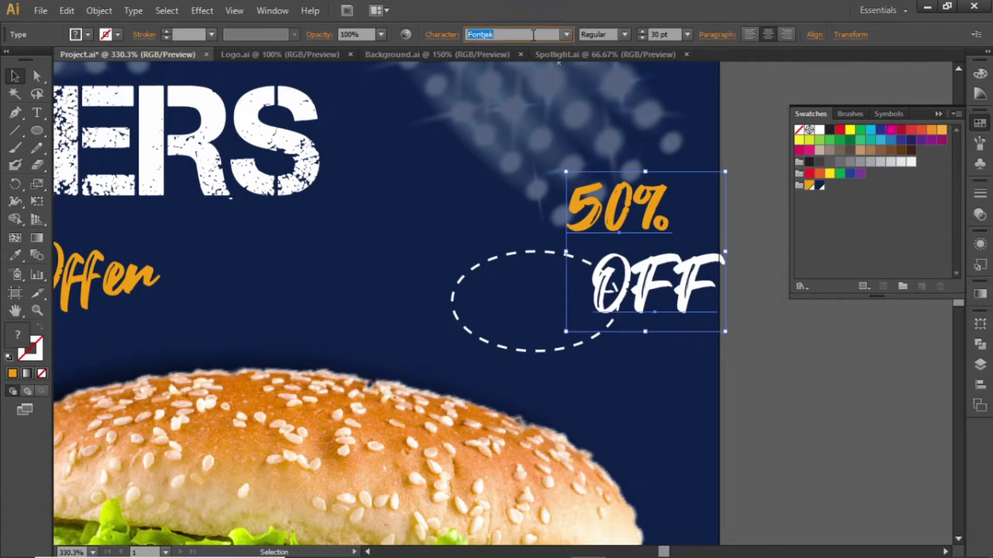
text(Montserrat)
key(Return)
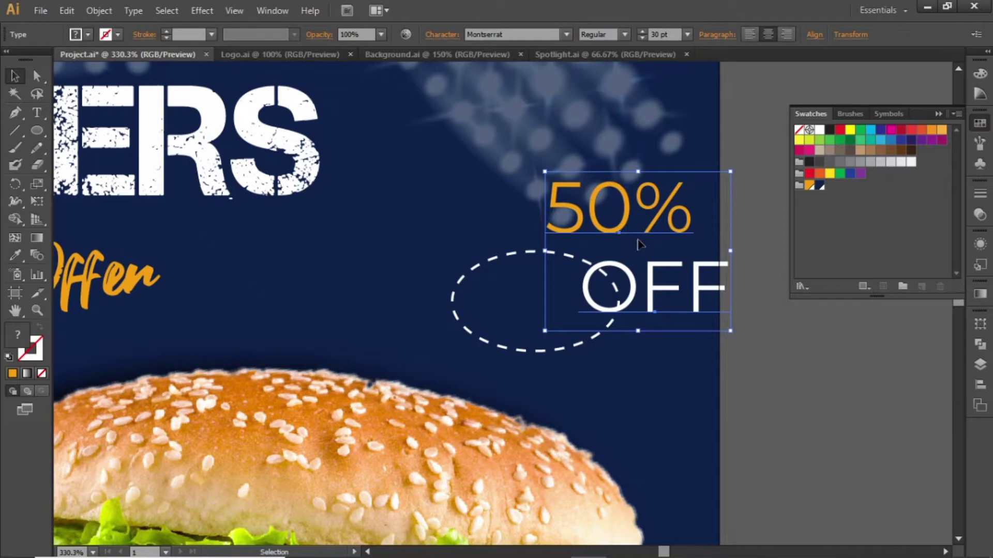
click(625, 34)
click(626, 71)
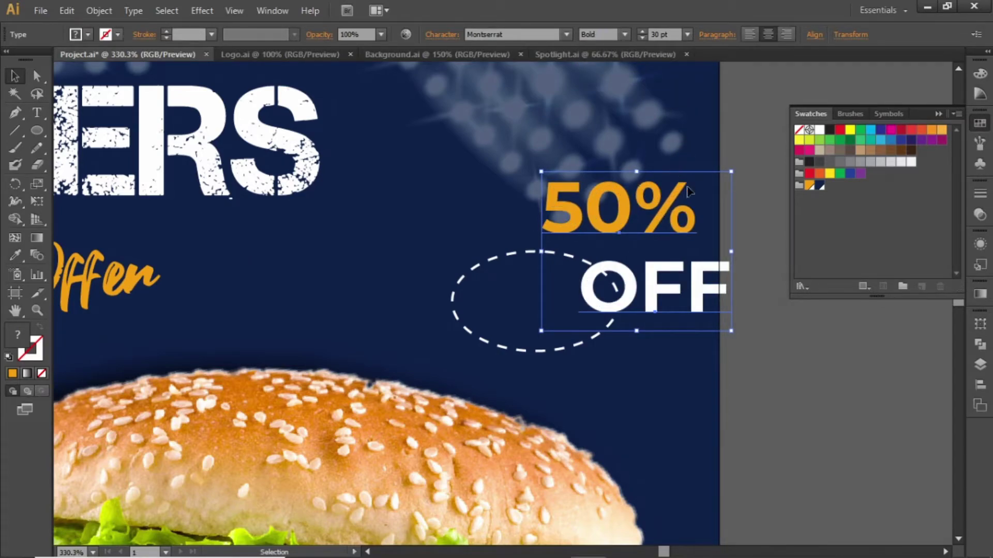
click(733, 163)
Move "OFF" aside, set the "50%" text to 20 pt and position it in the upper half of the dashed ellipse
click(641, 213)
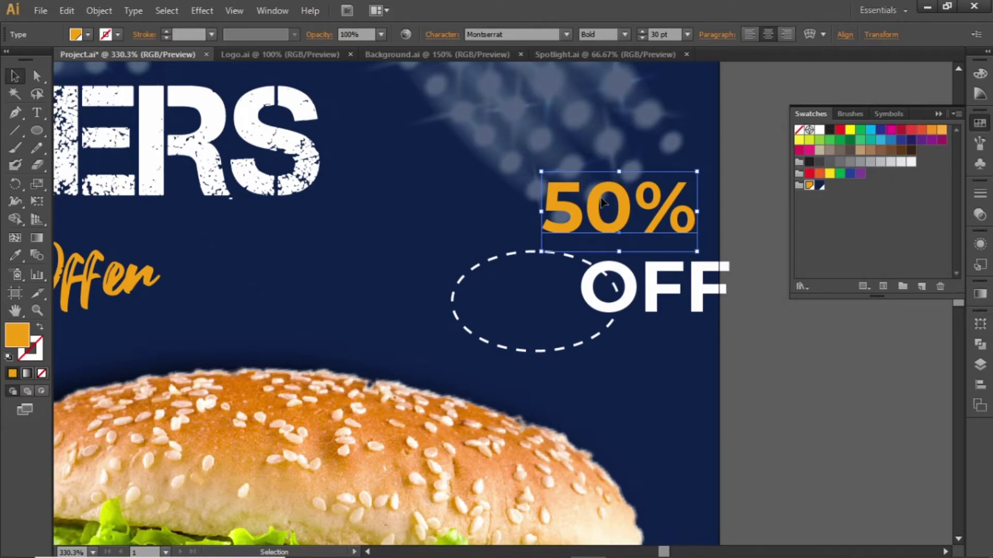
drag(666, 294, 711, 339)
drag(646, 208, 572, 278)
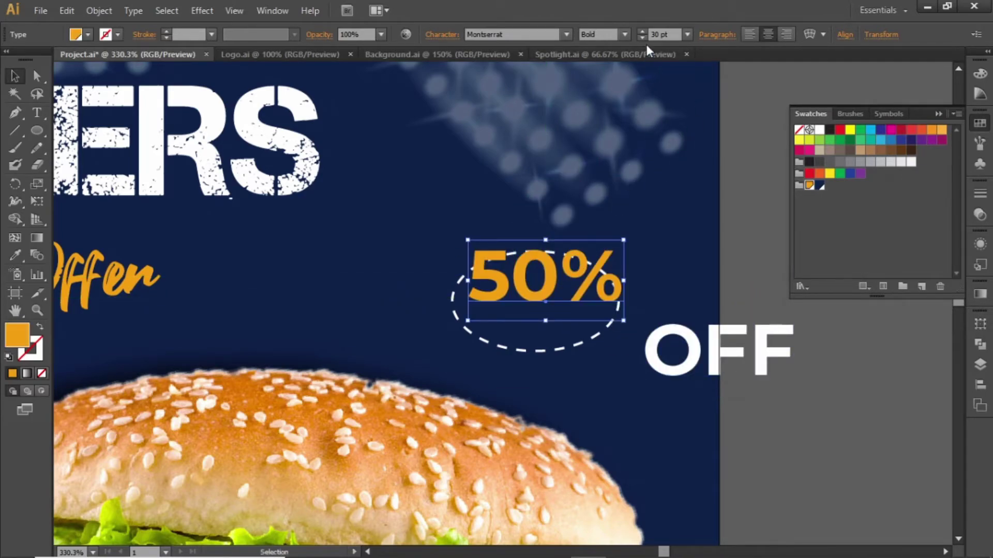
click(672, 34)
text(20)
key(Return)
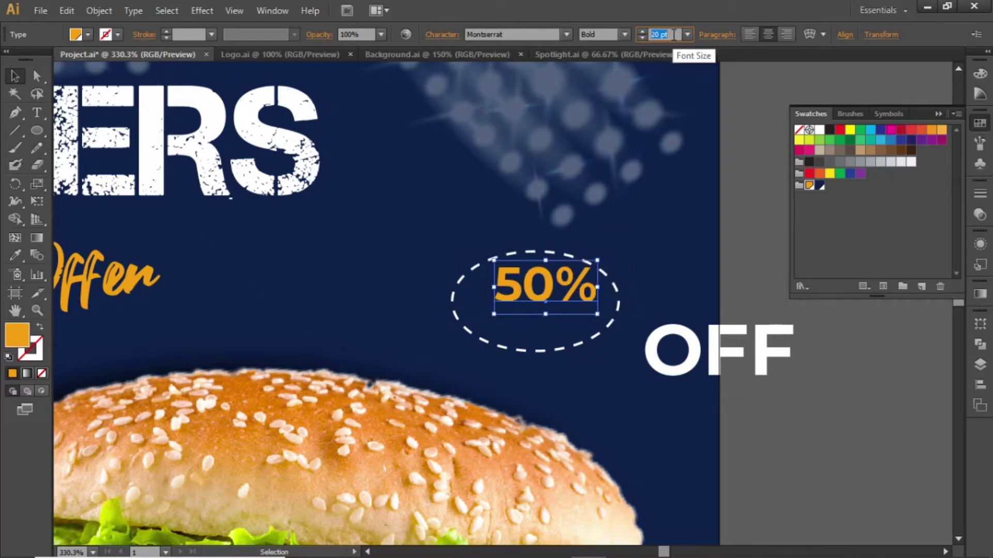
click(678, 35)
drag(531, 291, 523, 288)
Set the "OFF" text to 15 pt and place it inside the ellipse under "50%", with their right edges aligned
drag(710, 348, 550, 327)
click(673, 32)
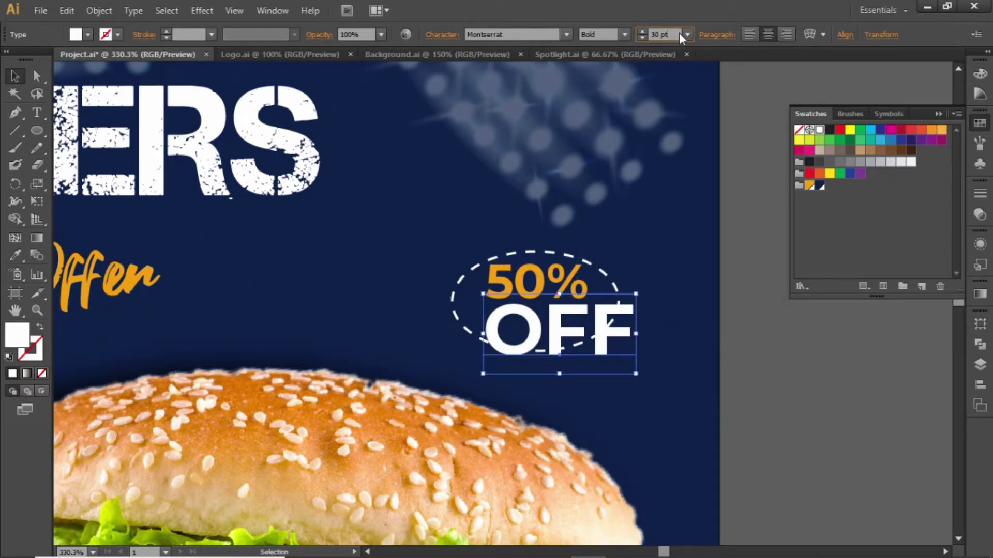
text(16)
key(Return)
key(Down)
key(shift+Up)
key(Left)
key(Left)
key(Left)
key(Left)
key(Left)
key(Down)
key(Down)
key(Down)
key(Down)
key(Left)
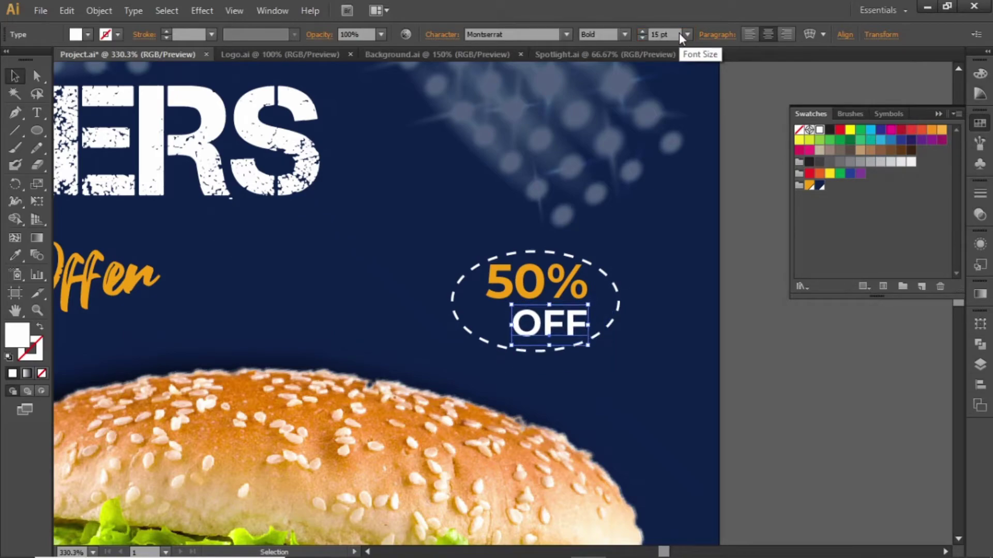
Nudge the "50%" text down slightly so it sits closer to "OFF"
click(536, 284)
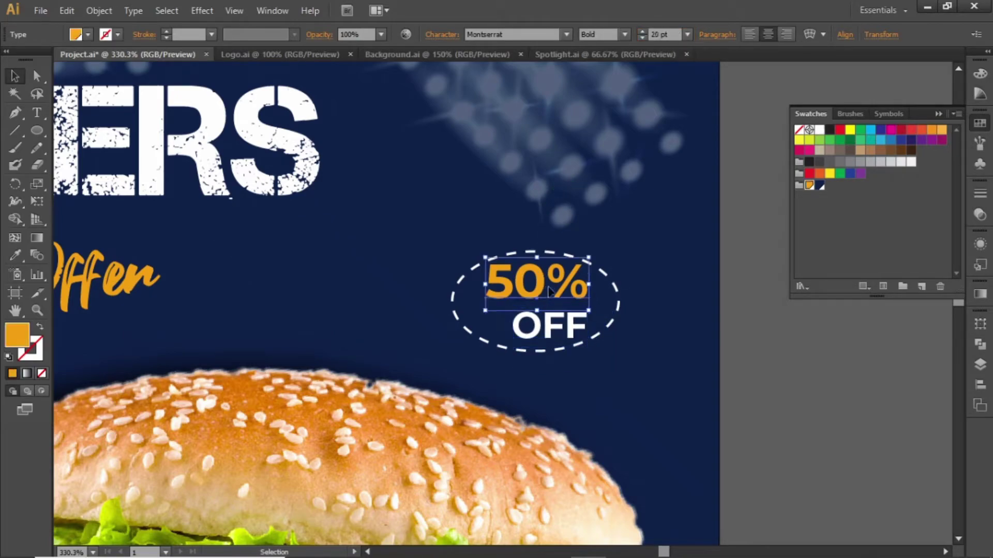
key(Down)
key(Down)
key(Down)
click(880, 337)
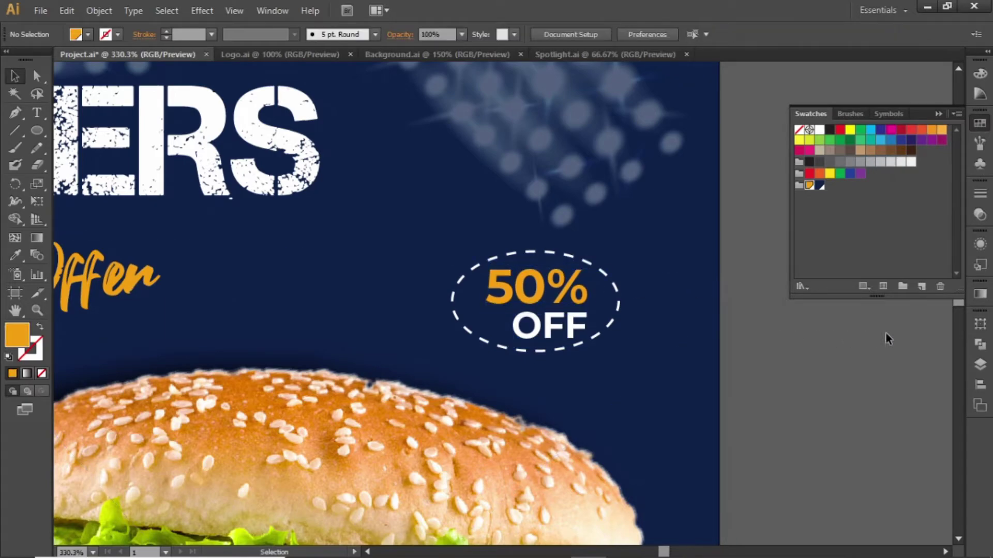
Rotate the dashed ellipse together with its "50%" and "OFF" texts slightly clockwise
click(576, 255)
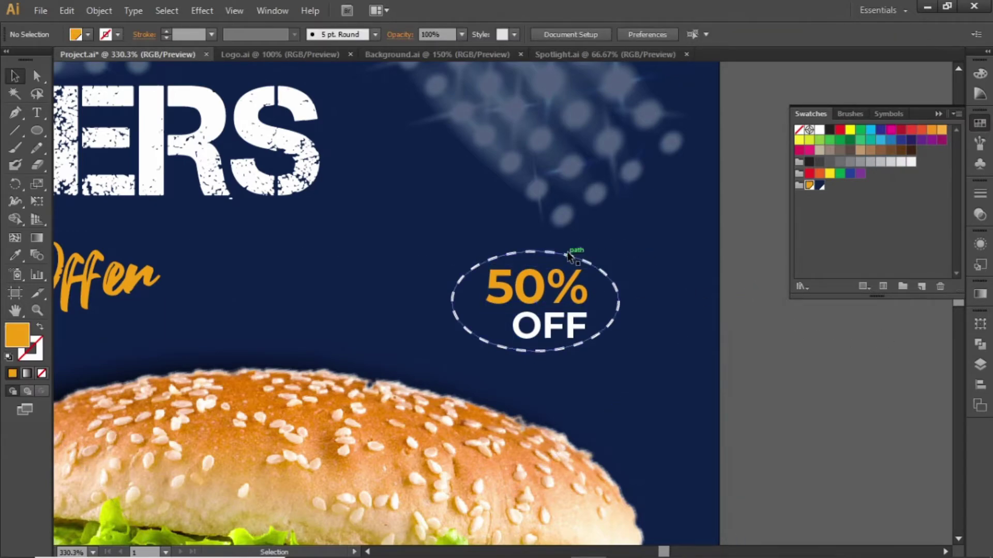
shift+click(561, 280)
shift+click(574, 330)
drag(576, 351, 612, 361)
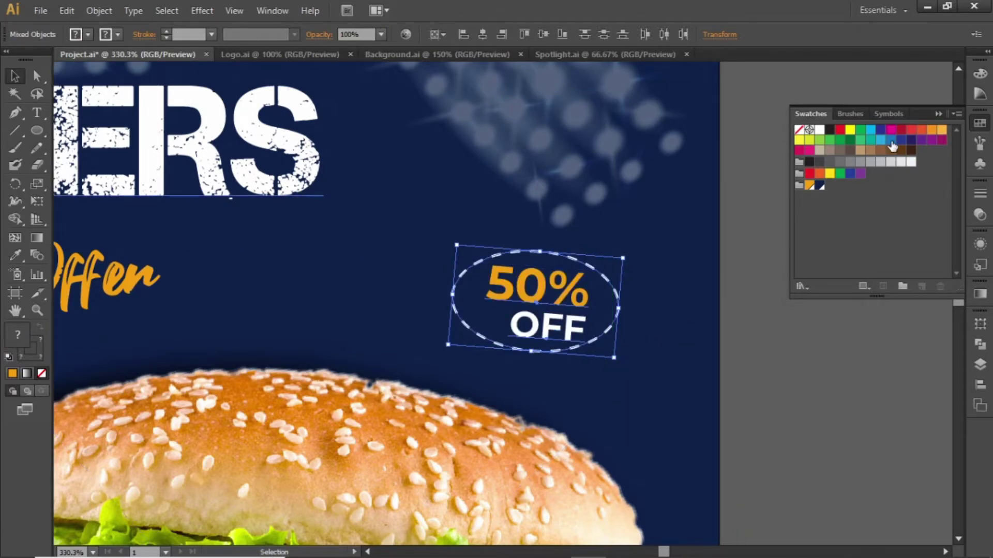
click(938, 114)
Move the whole discount badge down and slightly right, close to the top of the right burger's bun
key(ctrl+0)
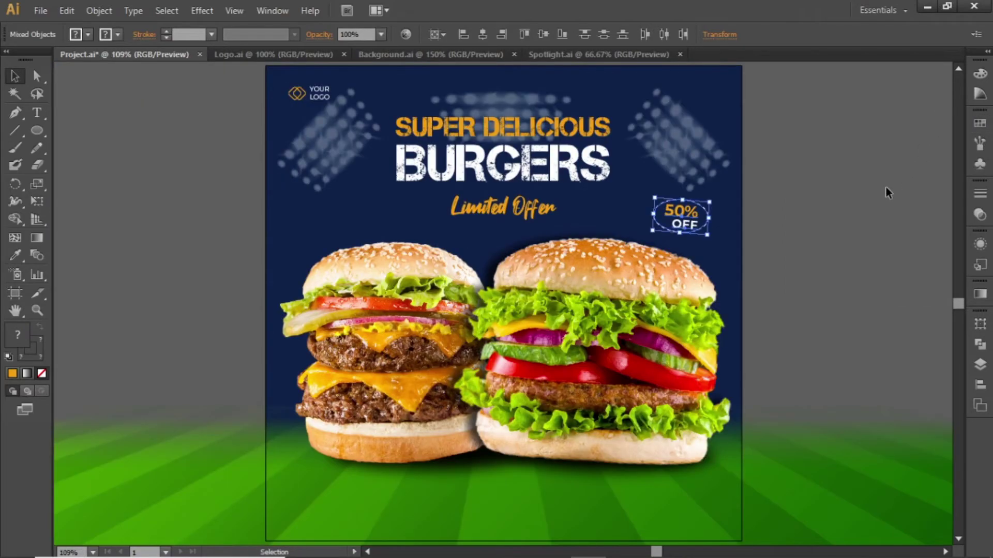
key(shift+Down)
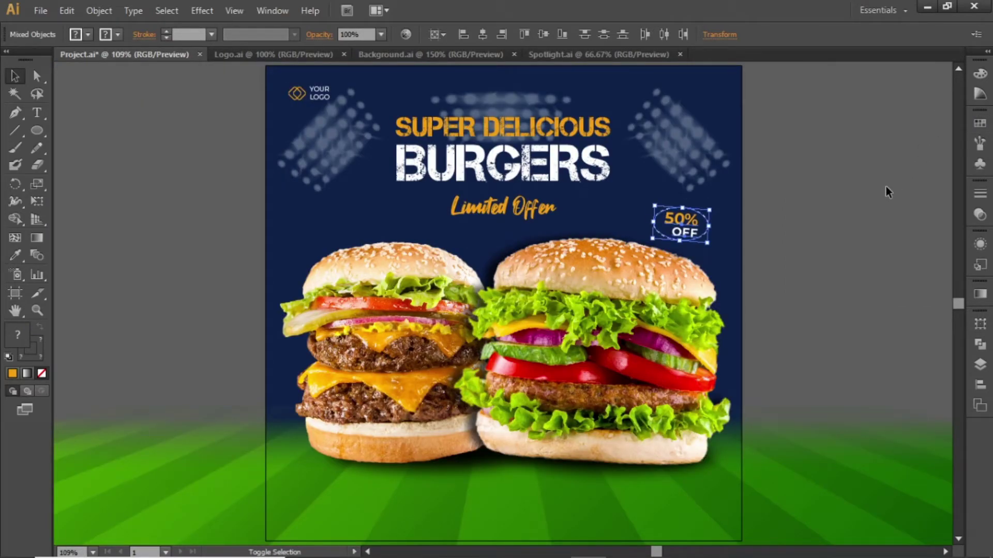
key(shift+Down)
key(shift+Right)
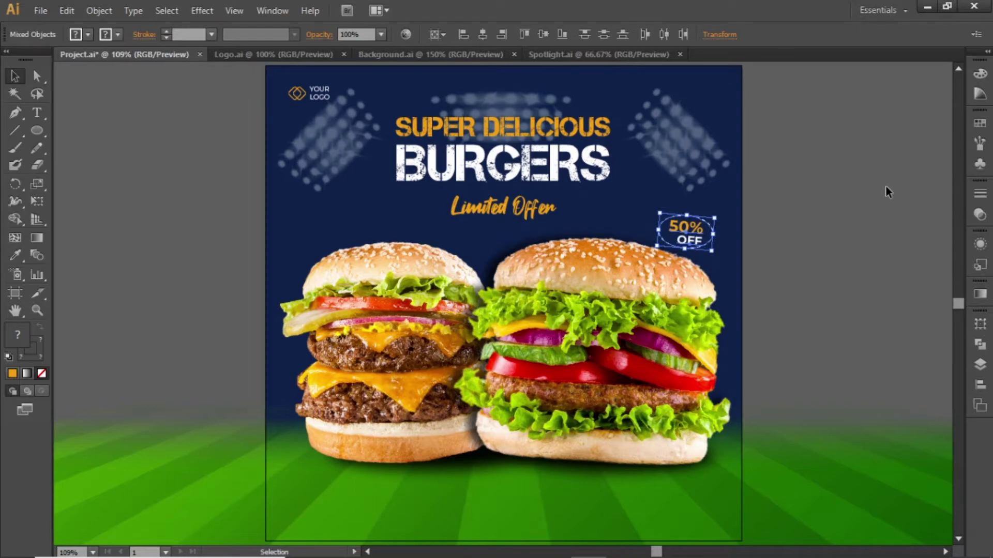
Scale the discount badge down slightly and shift it a little to the right above the right burger's bun
key(z)
drag(574, 169, 843, 418)
key(v)
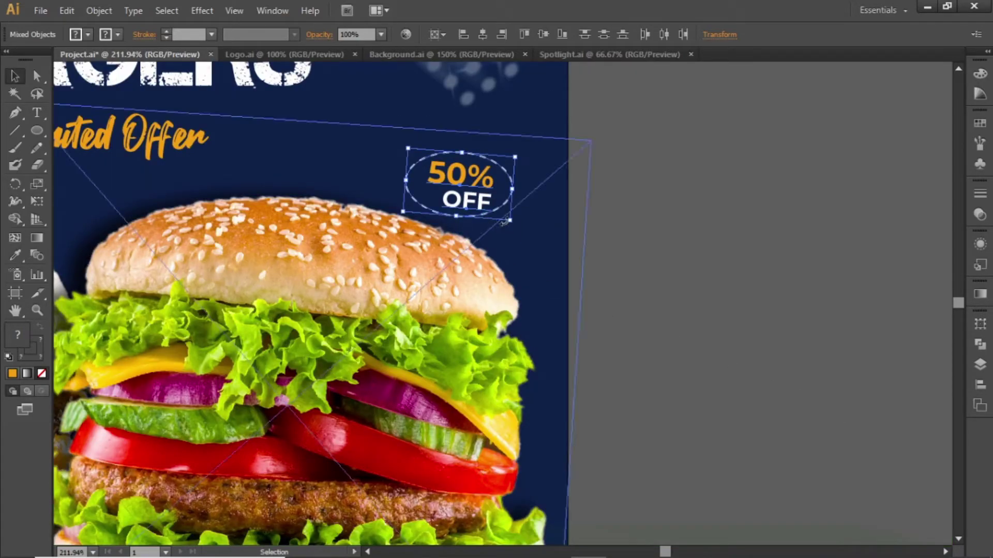
mouse_move(511, 221)
mouse_down()
mouse_move(494, 208)
mouse_move(501, 215)
mouse_up()
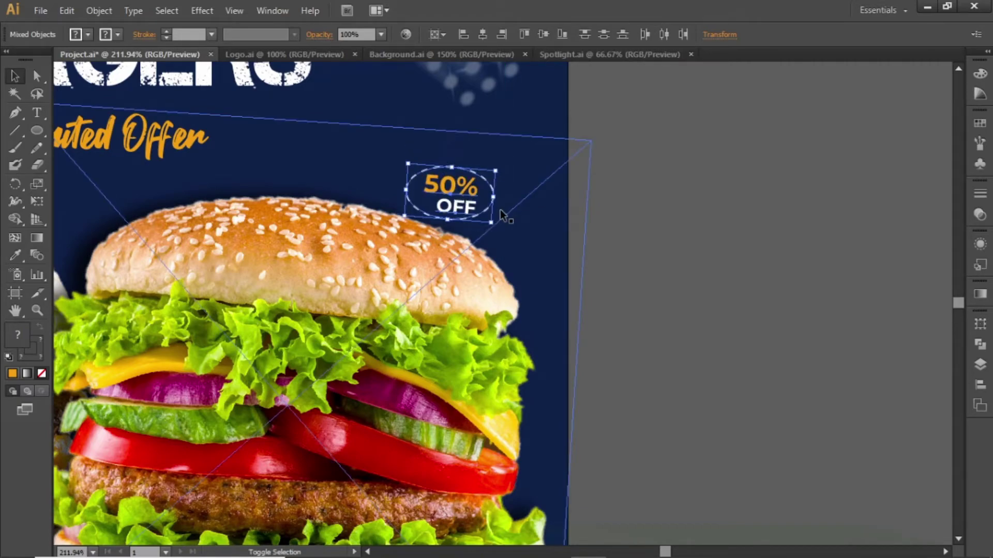
click(734, 182)
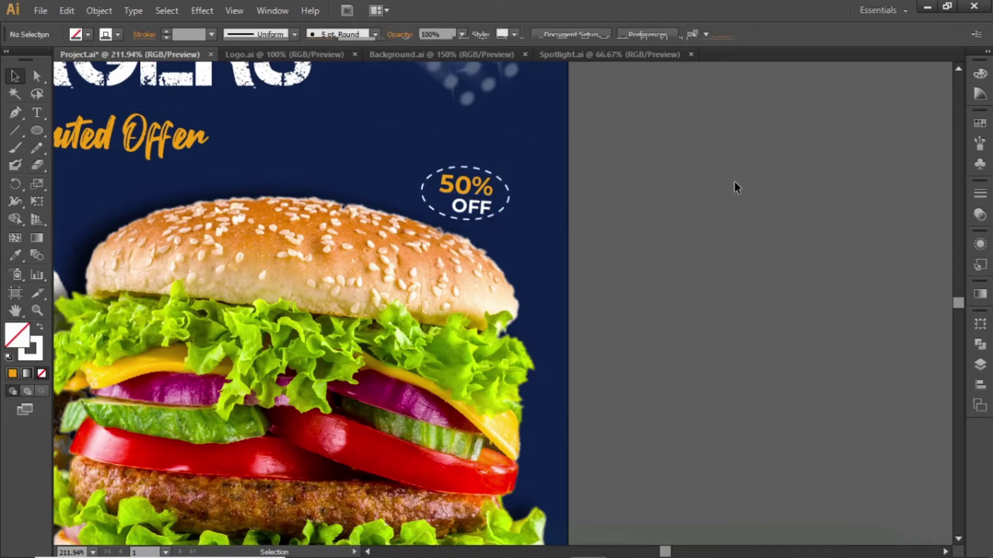
Draw a small horizontal rectangle on the grass near the artboard's lower-left corner and fill it with the orange swatch
key(ctrl+0)
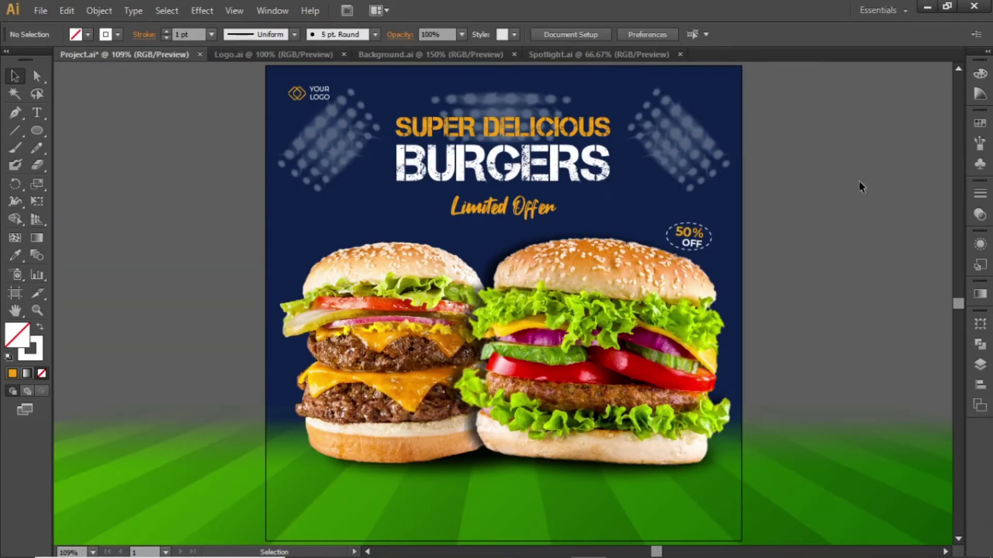
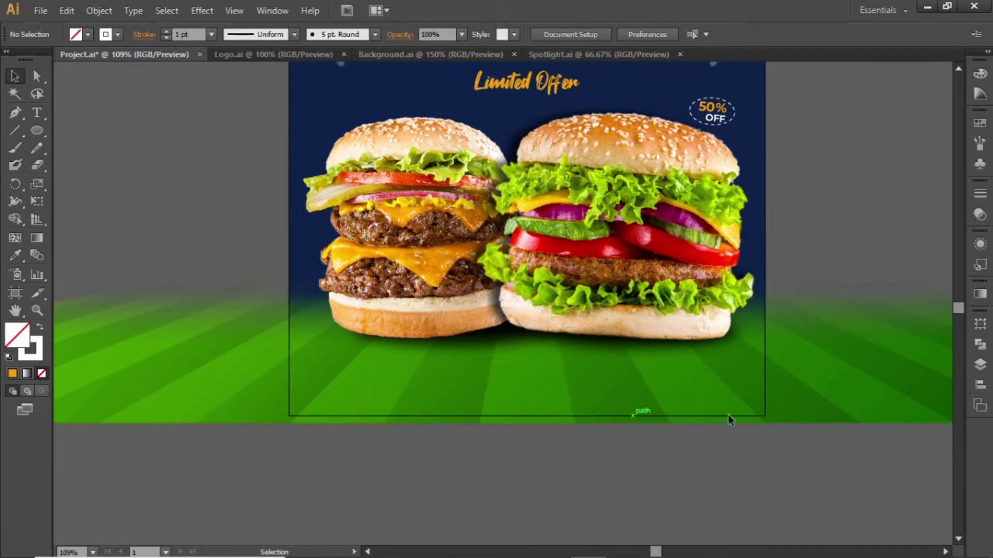
key(z)
drag(206, 279, 816, 519)
key(v)
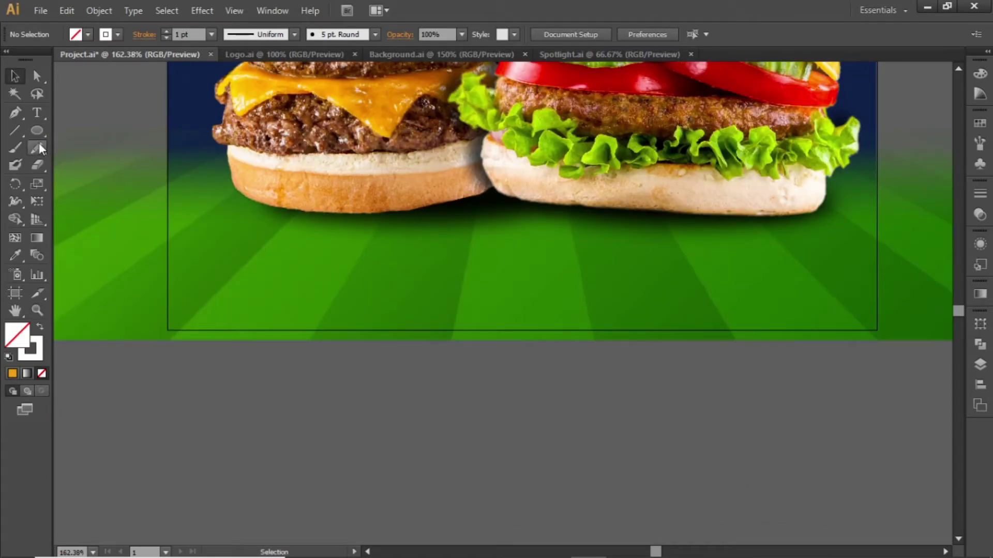
drag(38, 127, 101, 131)
key(shift+x)
drag(213, 268, 302, 290)
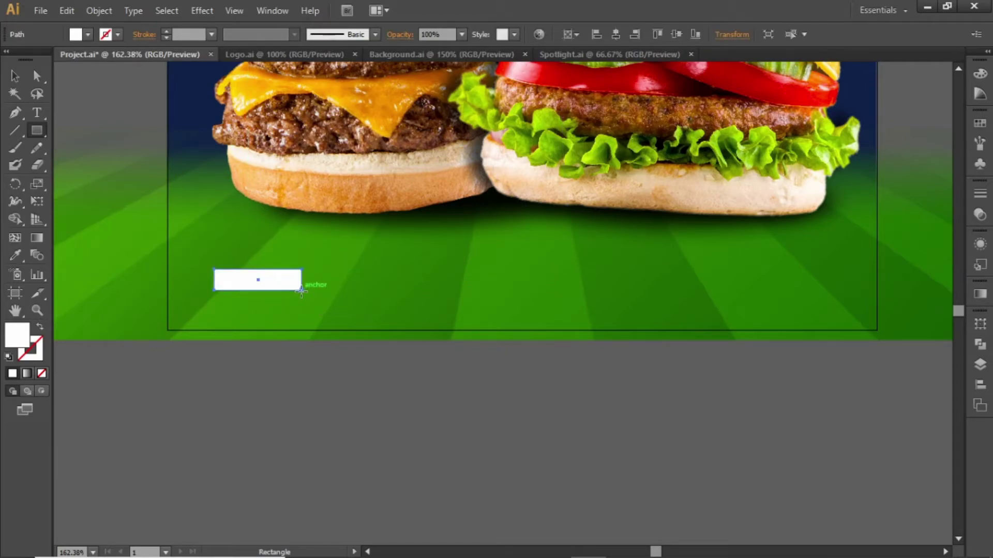
key(v)
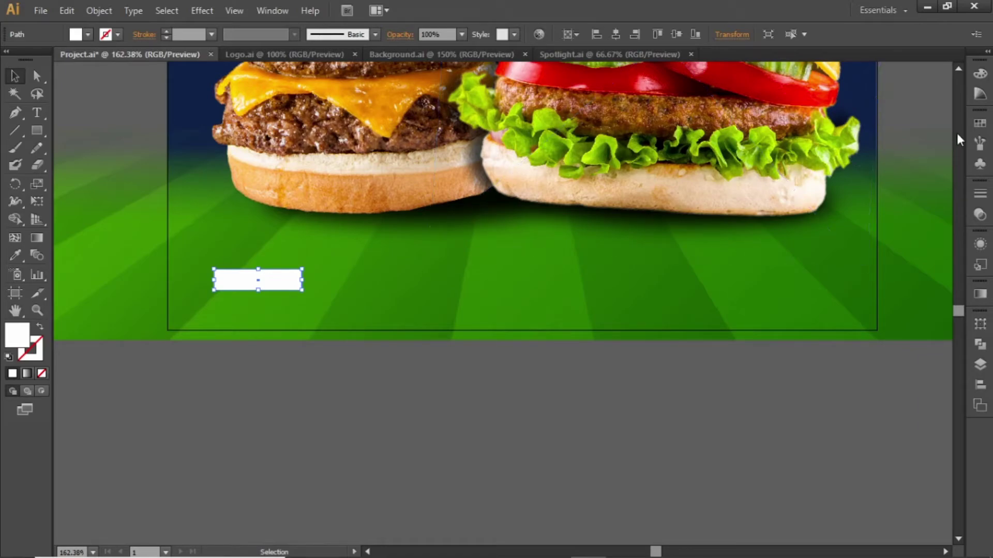
click(980, 123)
click(809, 185)
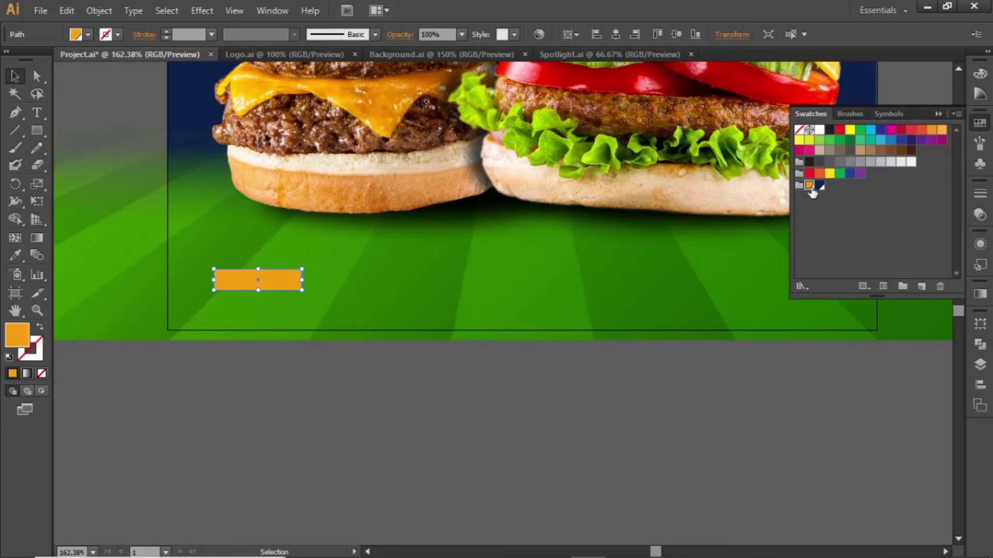
click(430, 403)
Apply a Round Corners effect with a 9 px radius to the orange rectangle
key(z)
drag(141, 215, 443, 397)
key(v)
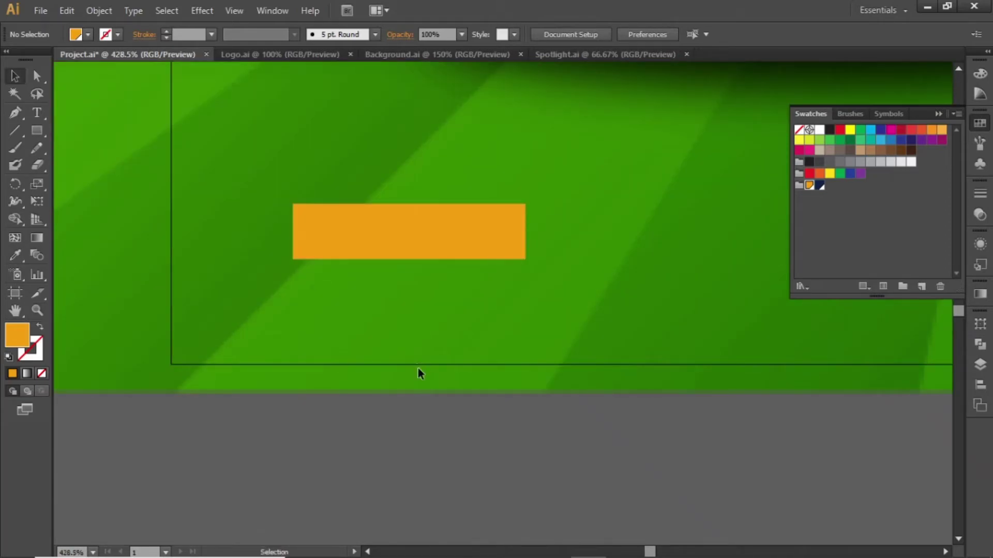
click(420, 236)
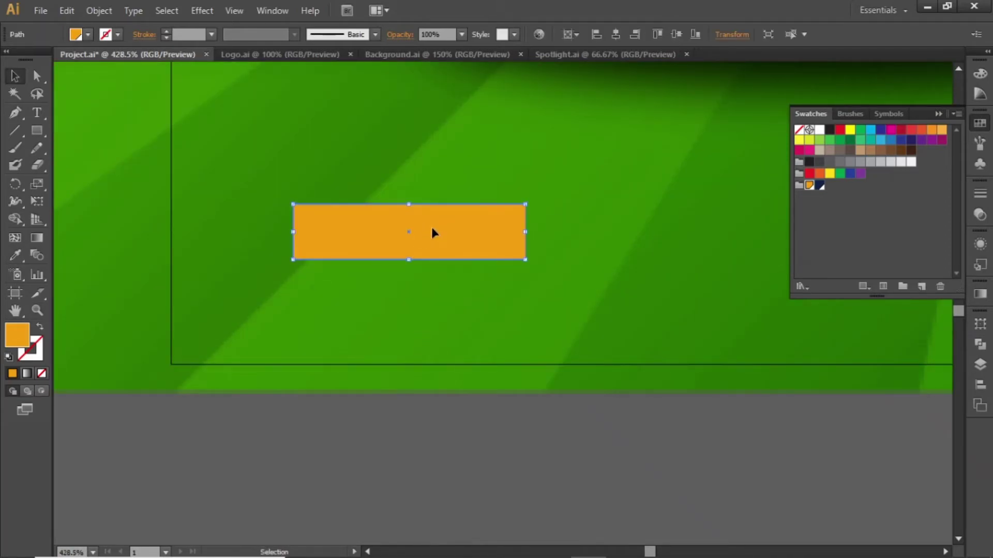
click(202, 11)
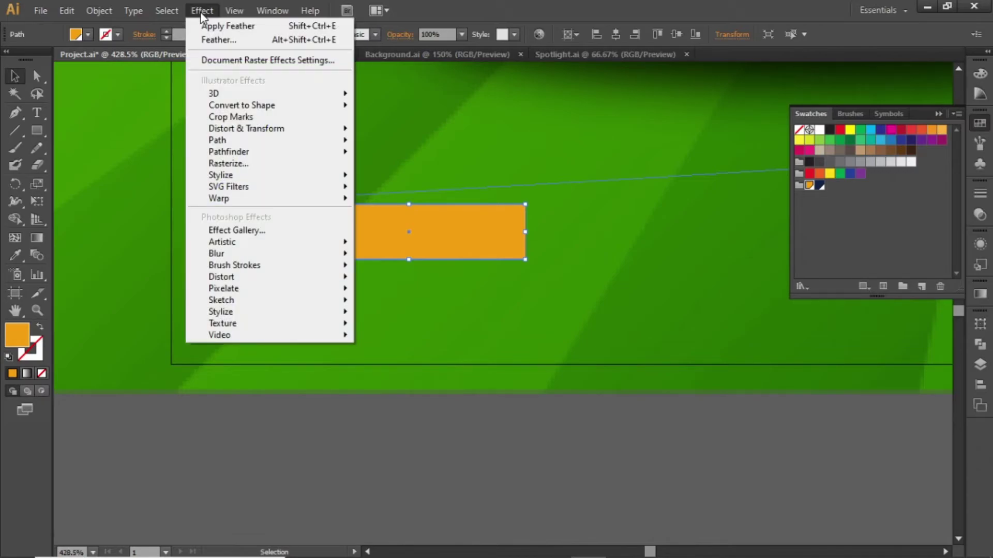
mouse_move(331, 175)
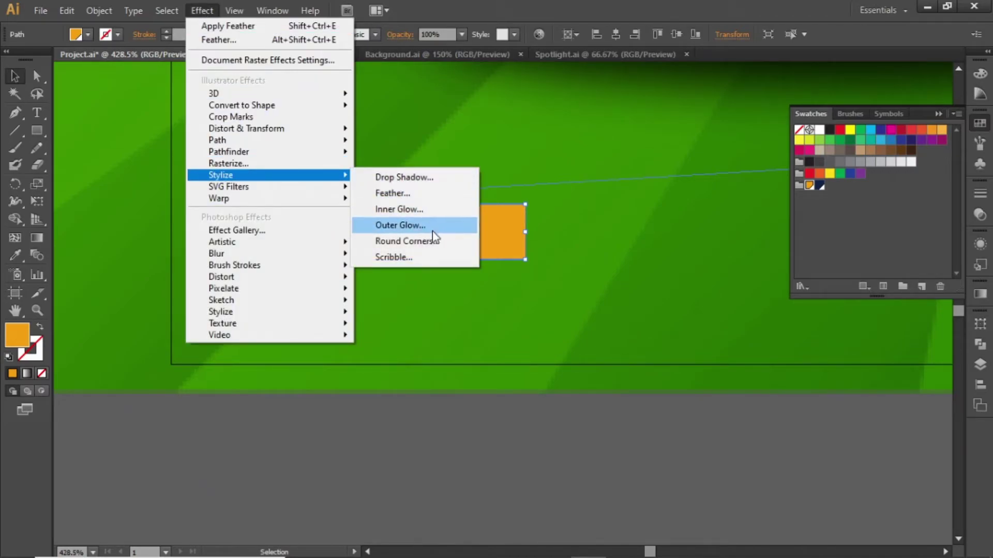
click(446, 240)
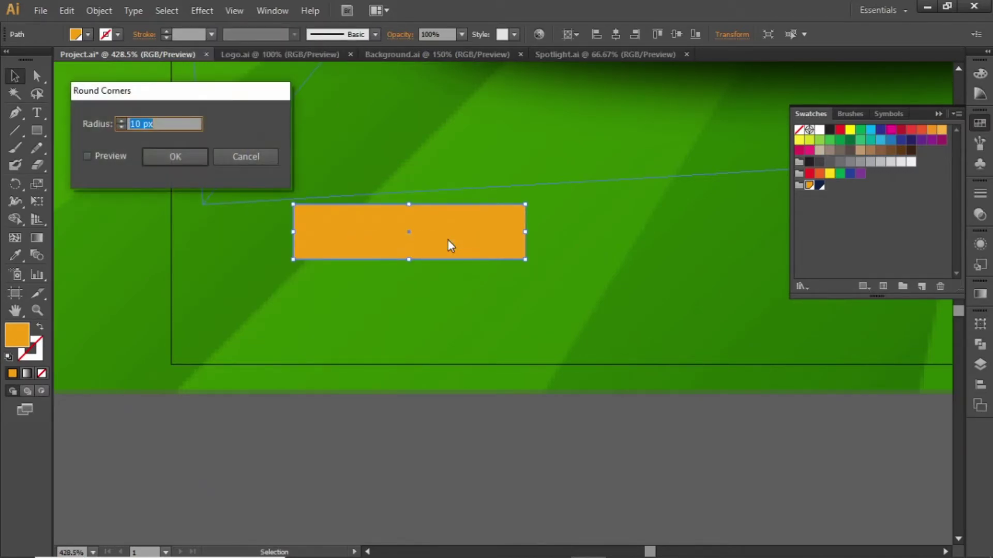
click(111, 156)
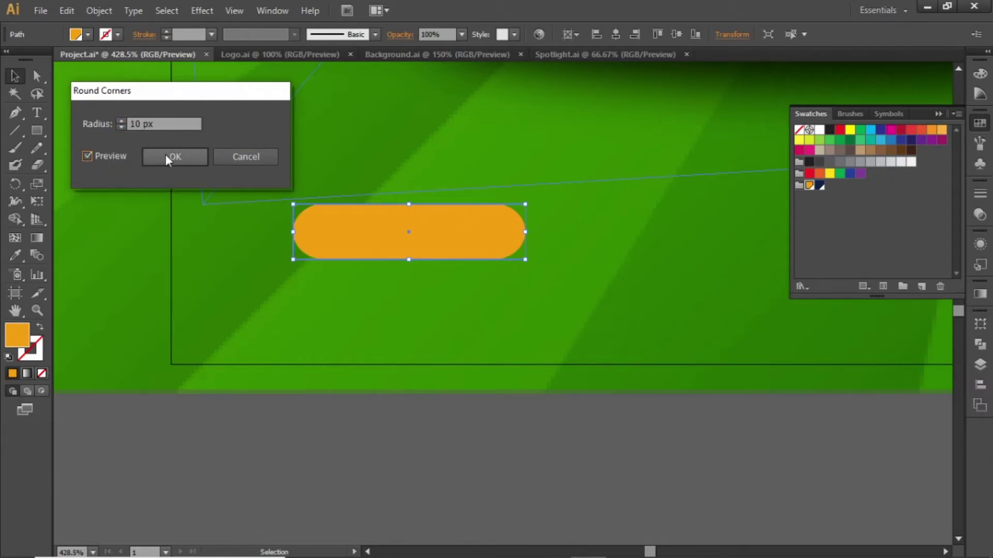
click(175, 126)
key(Down)
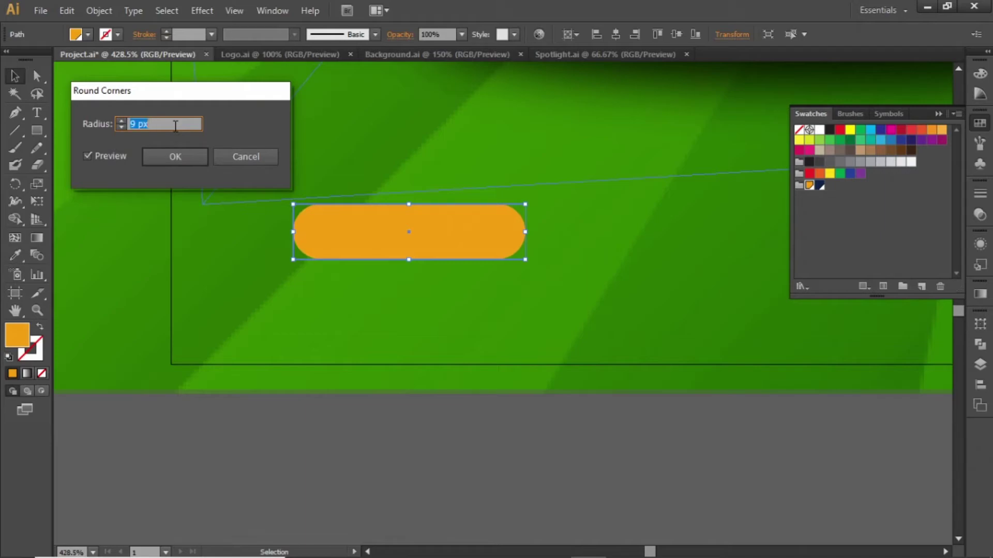
click(173, 154)
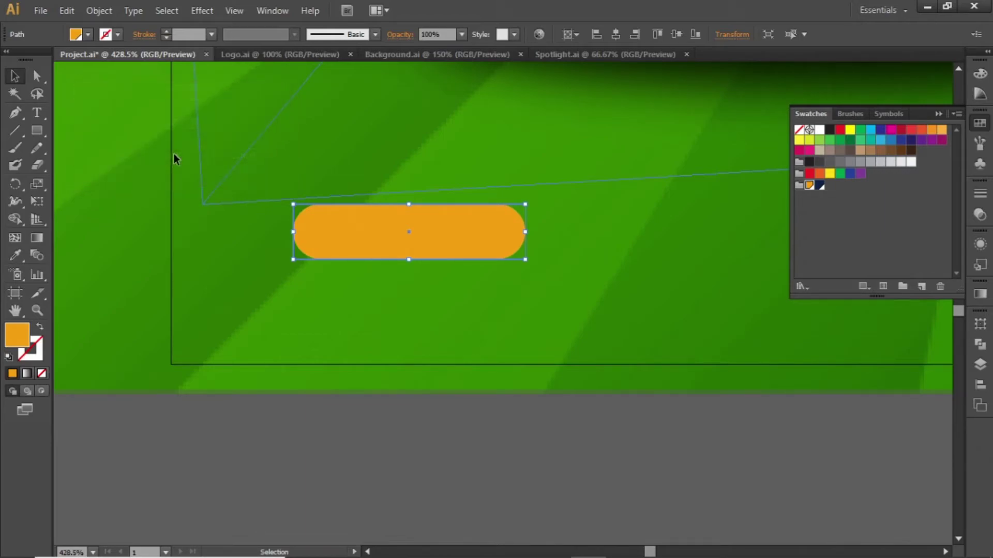
click(327, 408)
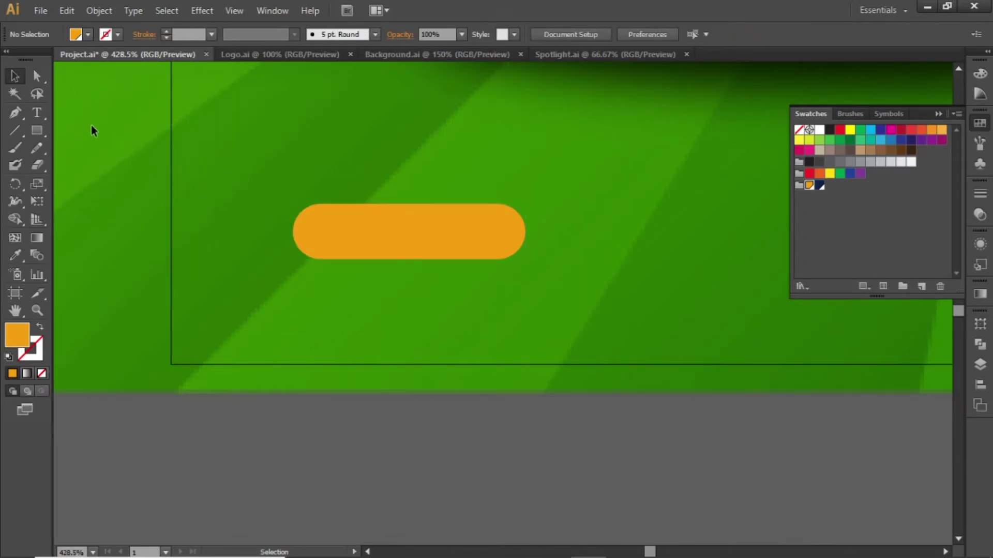
Add the text "ORDER NOW" on the grass just below the orange pill shape
click(36, 113)
click(358, 328)
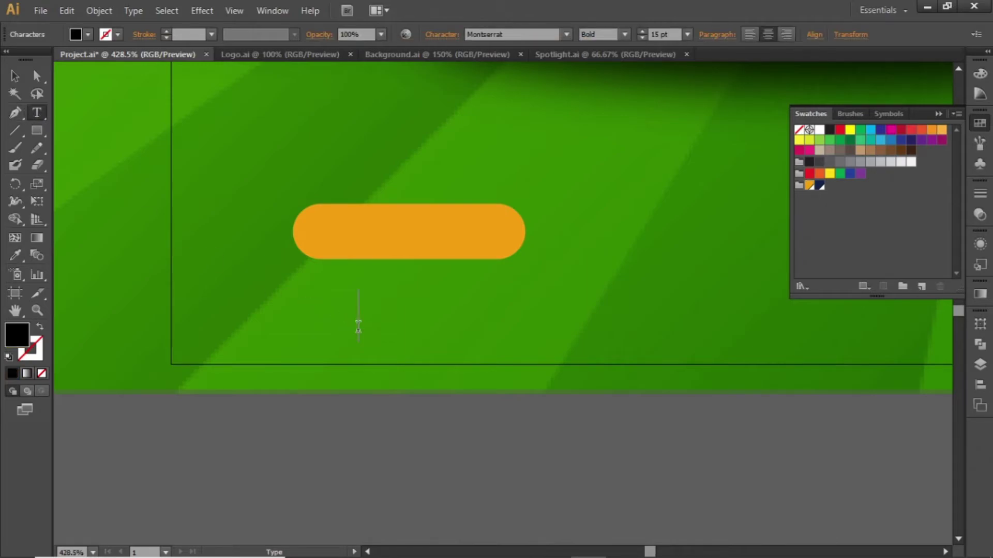
text(ORDER NOW)
key(Escape)
Align the "ORDER NOW" text and the orange pill shape on their horizontal and vertical centres
drag(386, 313, 423, 284)
shift+click(454, 227)
click(451, 232)
click(481, 34)
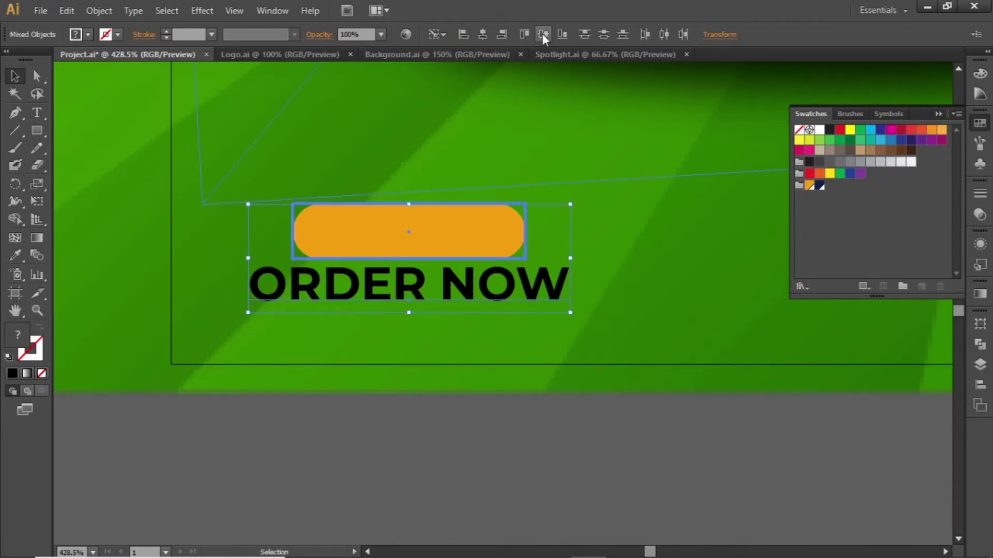
click(543, 33)
click(477, 179)
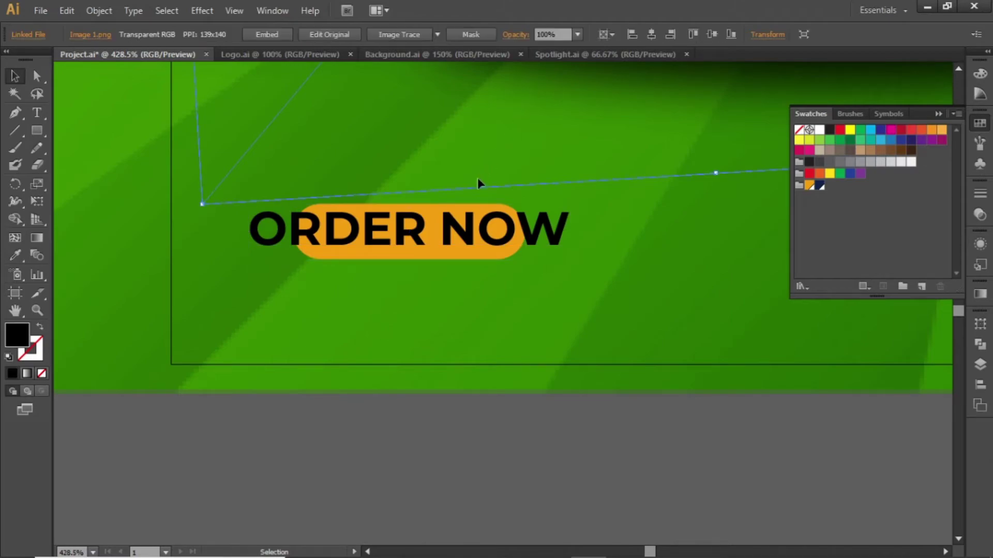
Set the "ORDER NOW" font size to 8 pt and keep the text centred in the orange pill
click(468, 238)
click(673, 34)
key(Down)
key(Down)
key(Down)
key(Down)
key(Down)
key(Down)
key(Down)
key(Down)
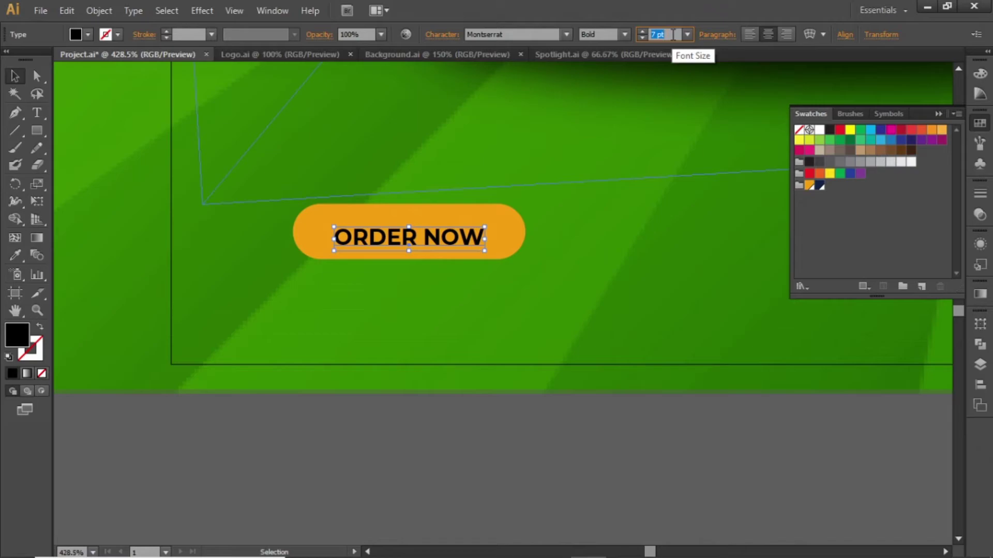
key(Up)
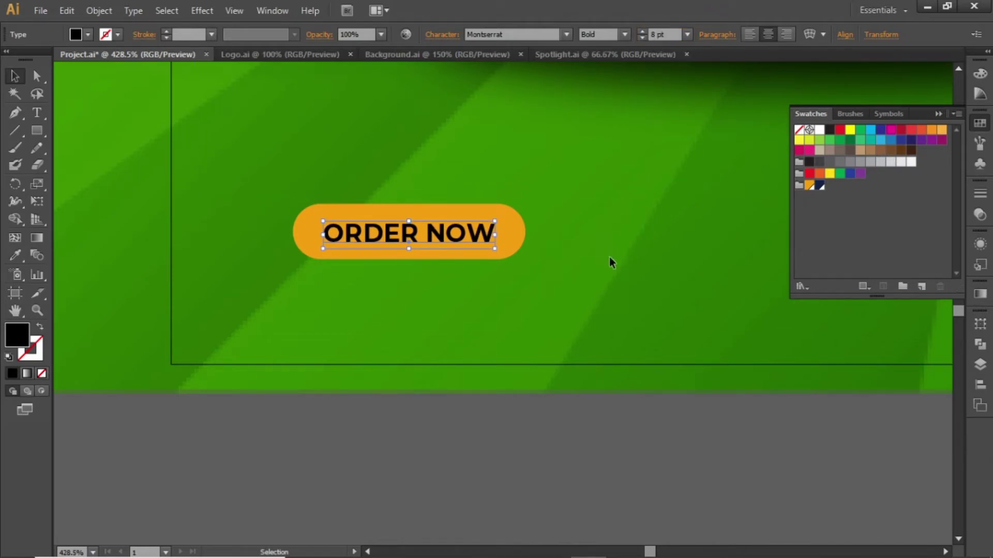
click(598, 326)
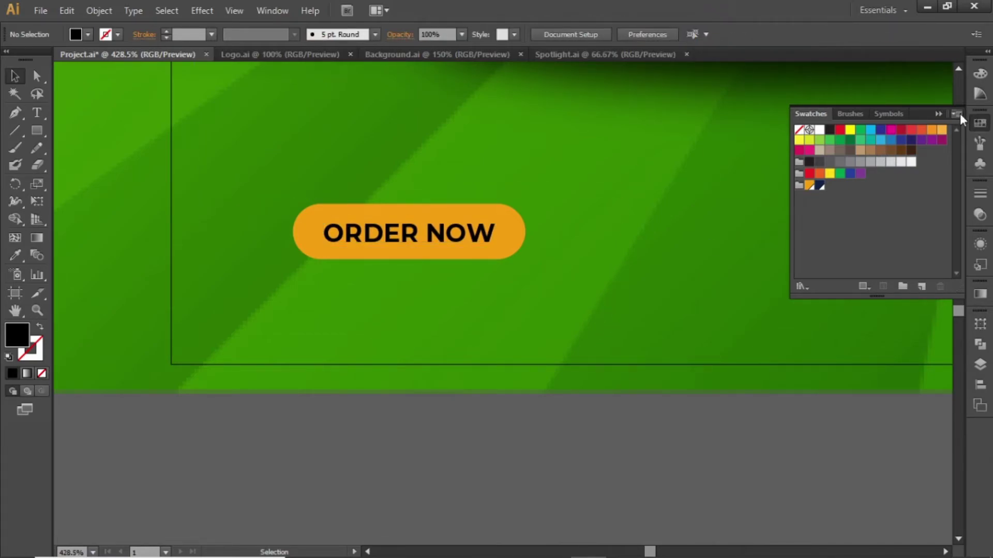
click(940, 113)
Place a copy of the "ORDER NOW" text at the same height on the grass below the right burger
key(ctrl+minus)
key(ctrl+minus)
key(ctrl+minus)
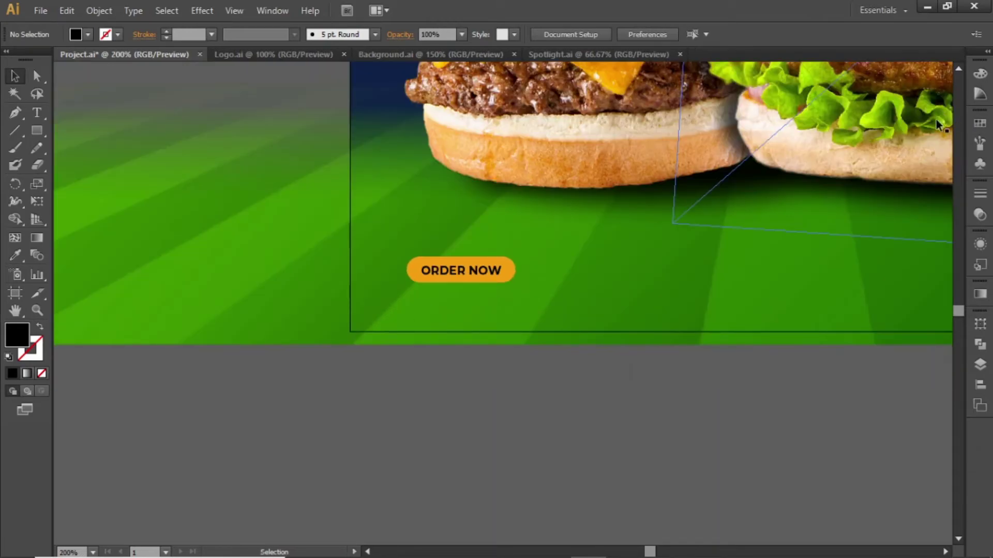
drag(842, 189, 565, 233)
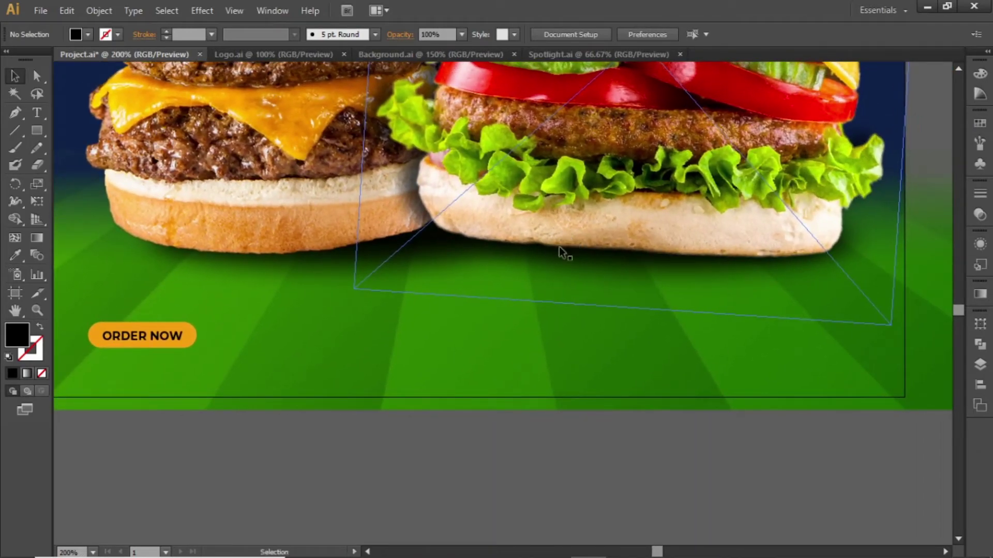
click(139, 341)
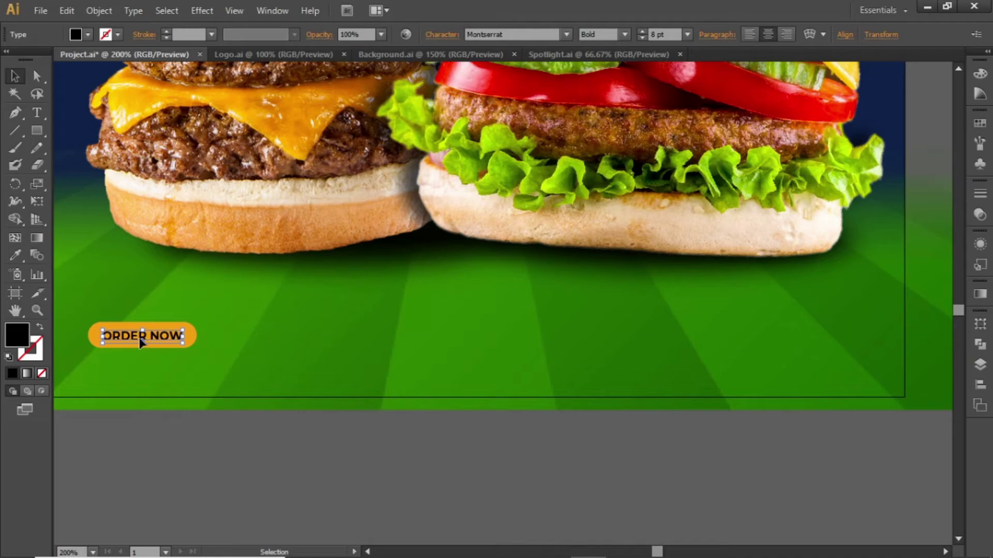
drag(140, 342, 758, 336)
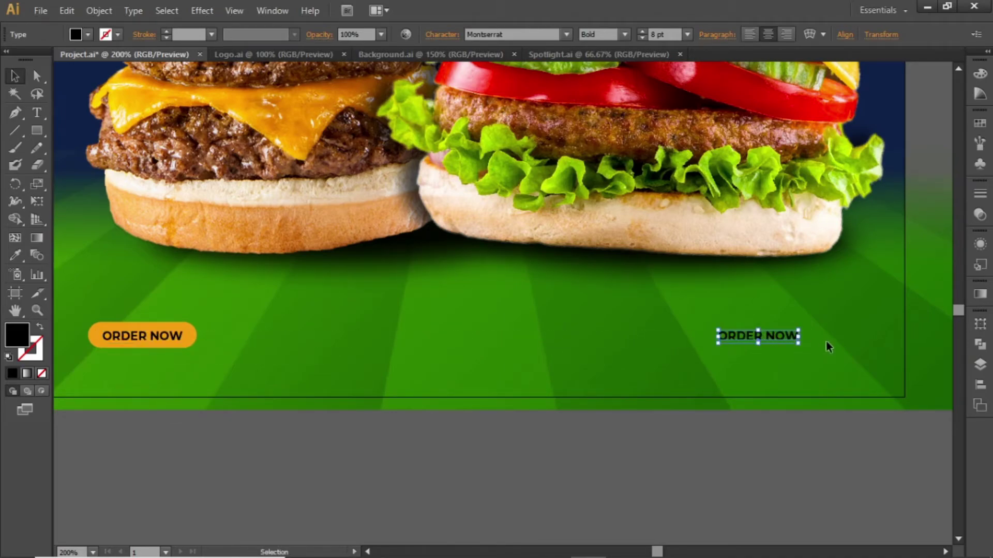
Fill the copied "ORDER NOW" text with the orange swatch
click(977, 124)
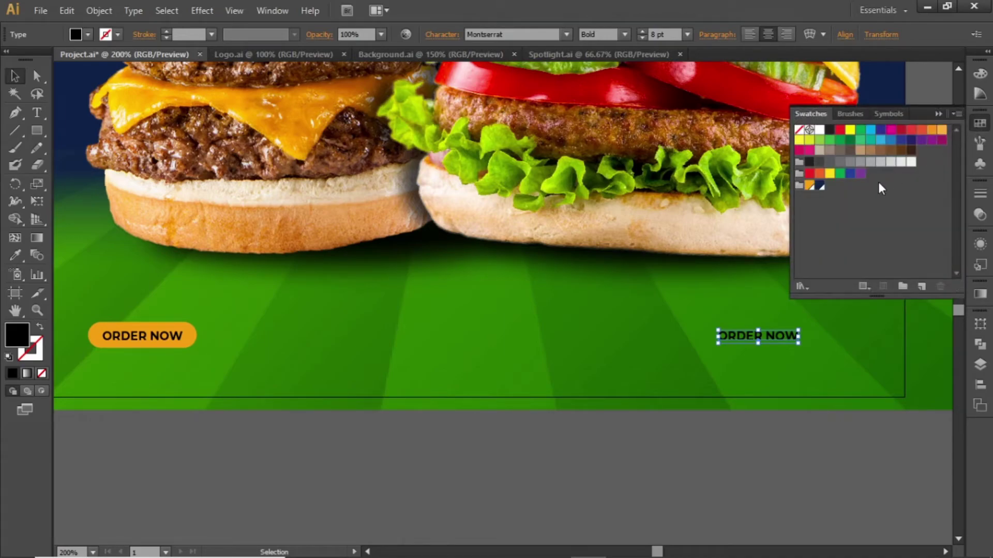
click(810, 186)
click(938, 115)
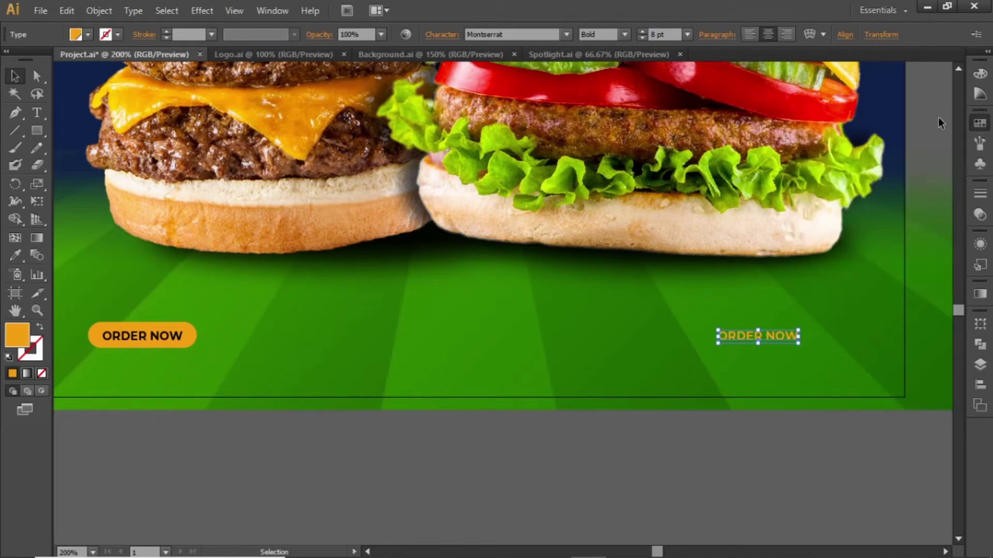
Replace the orange "ORDER NOW" copy's wording with the contact phone number
double_click(768, 337)
key(ctrl+a)
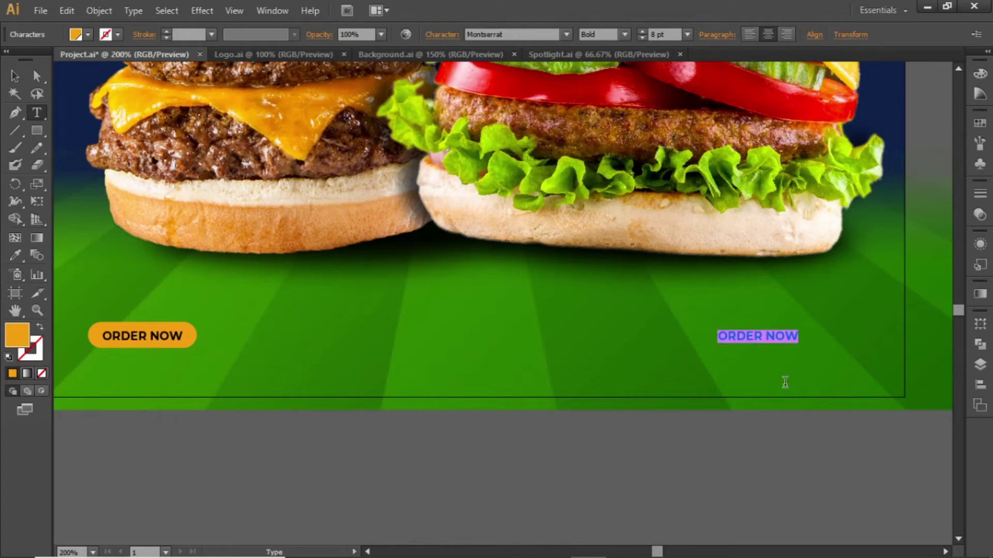
text(+00123-)
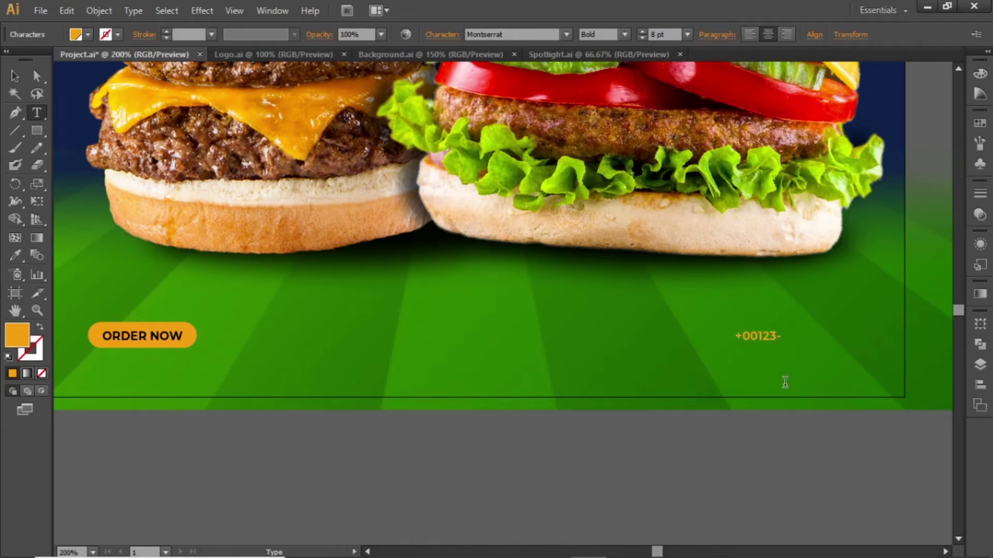
text(4567-8910)
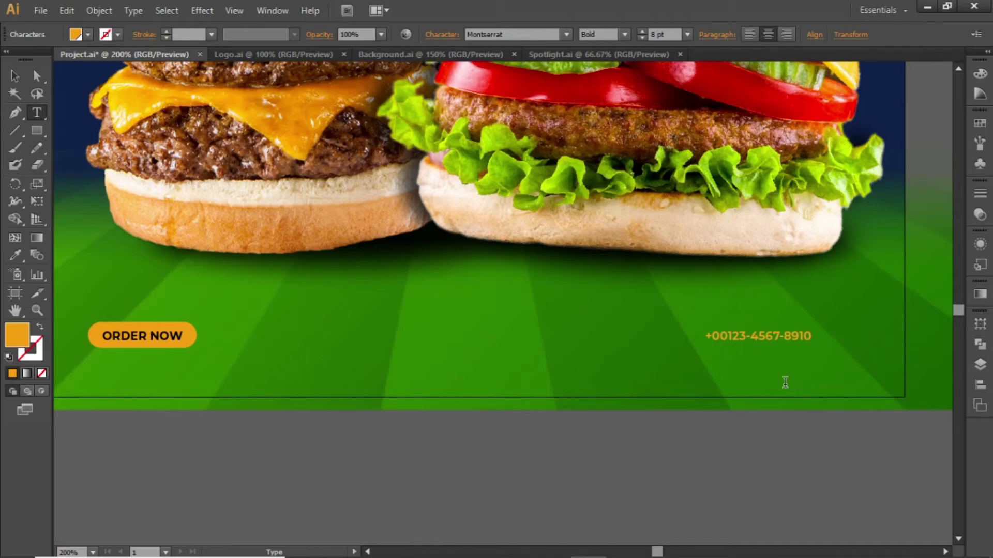
key(Escape)
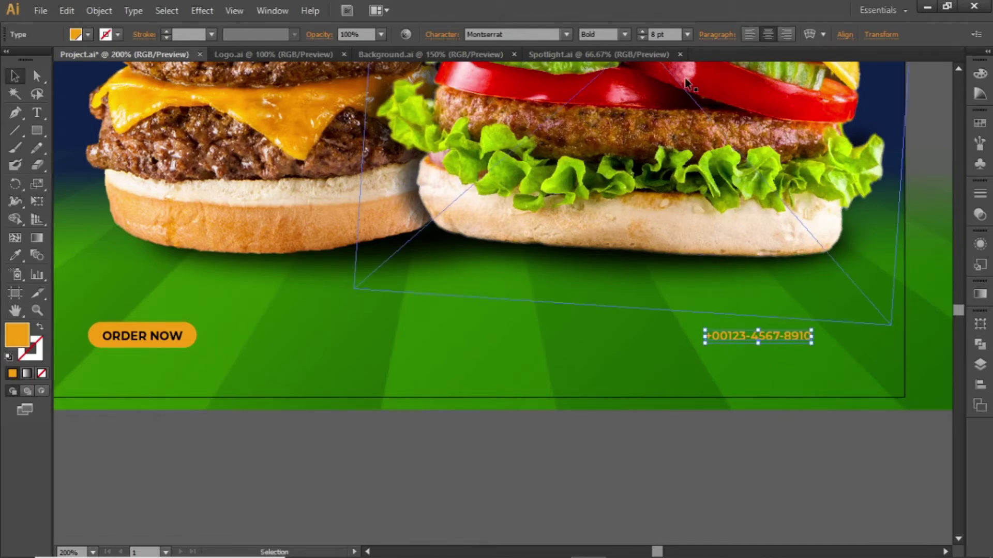
Set the phone number's font size to 11 pt
click(668, 37)
key(Up)
key(Up)
key(Up)
key(Up)
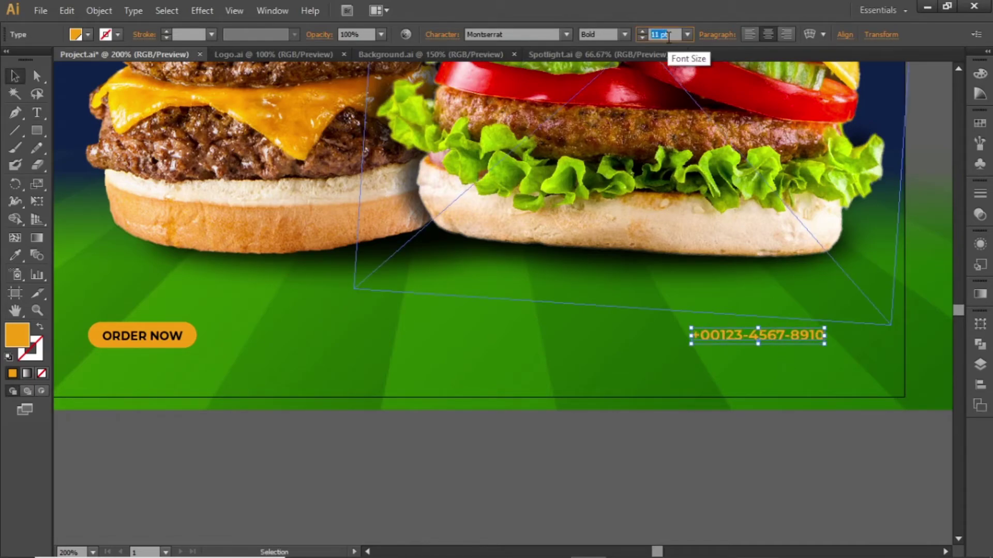
key(Down)
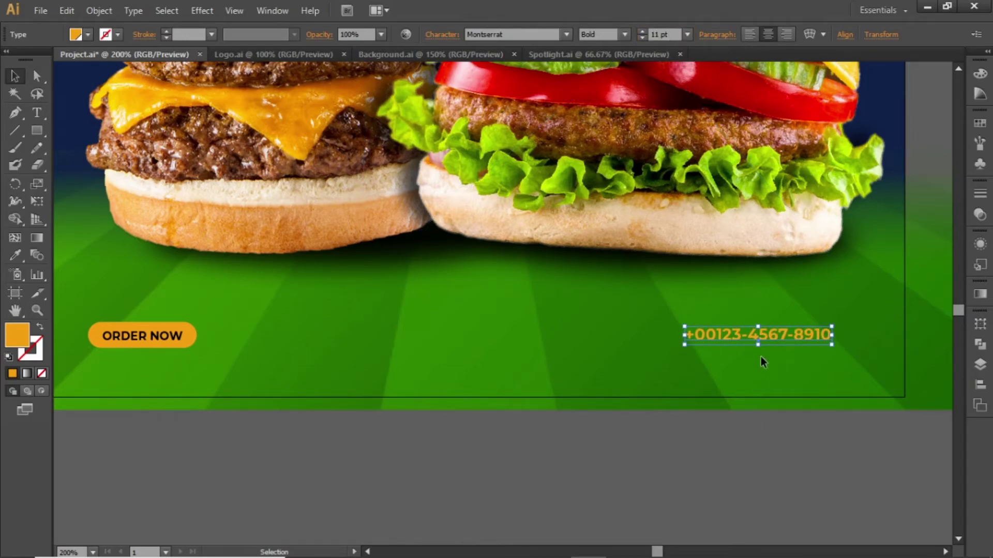
Duplicate the phone number directly below itself and fill the copy with white
drag(765, 343, 764, 356)
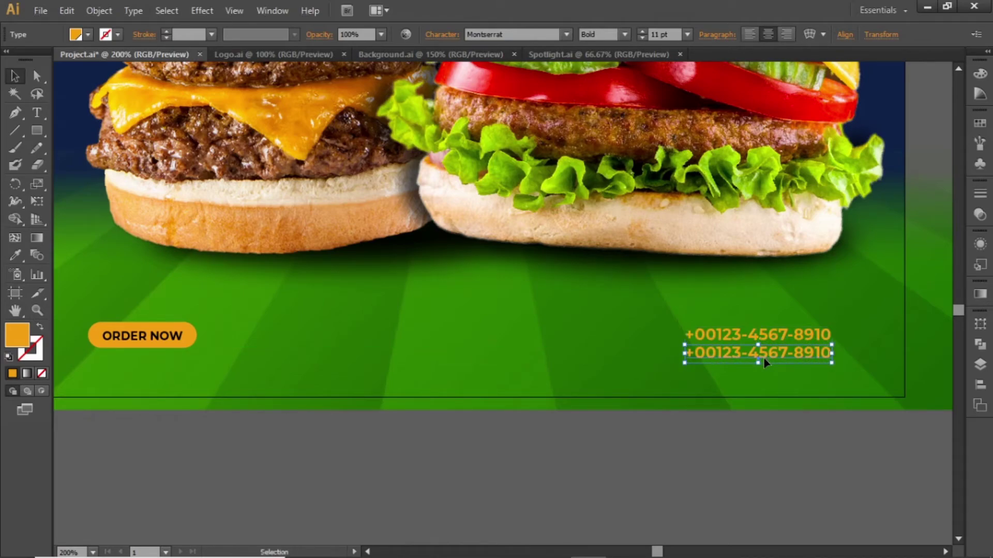
click(974, 125)
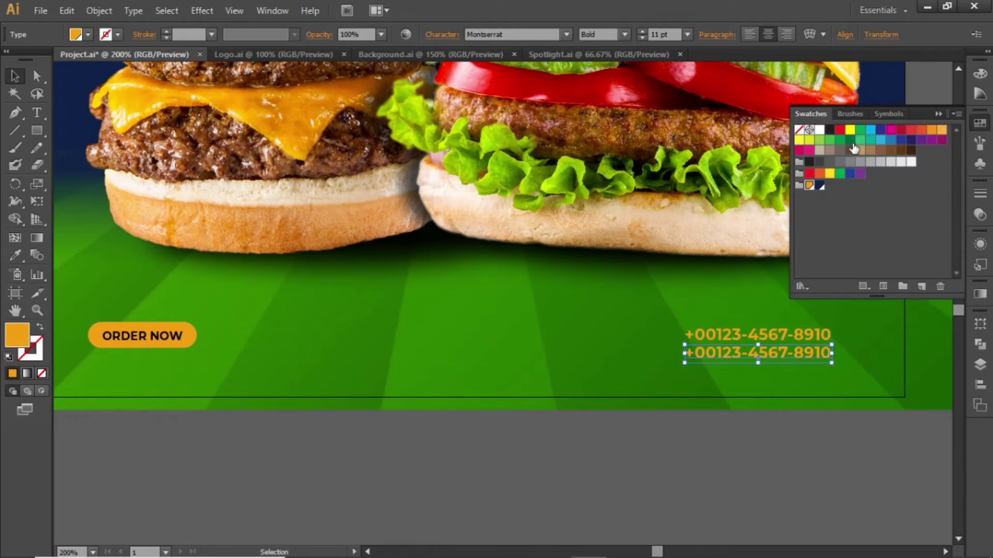
click(819, 131)
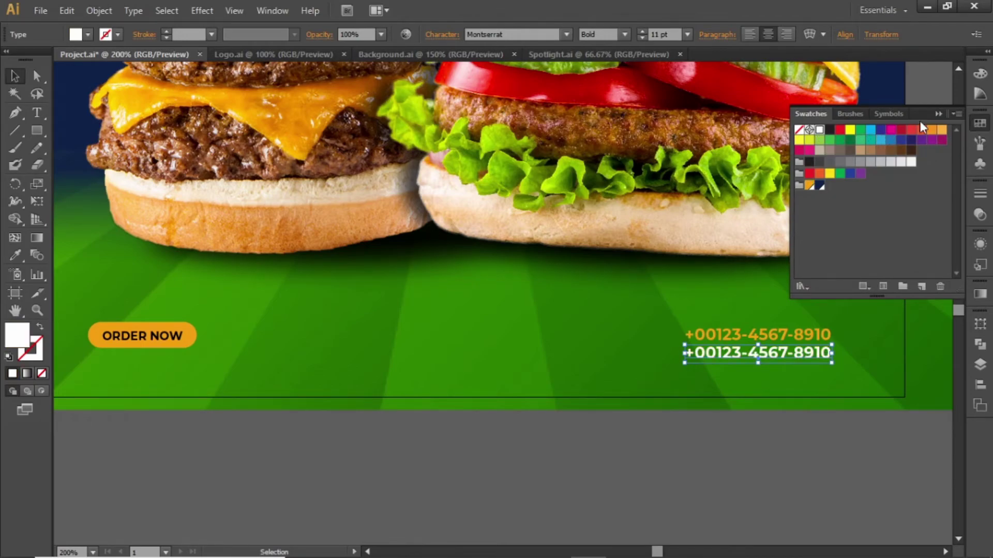
click(937, 113)
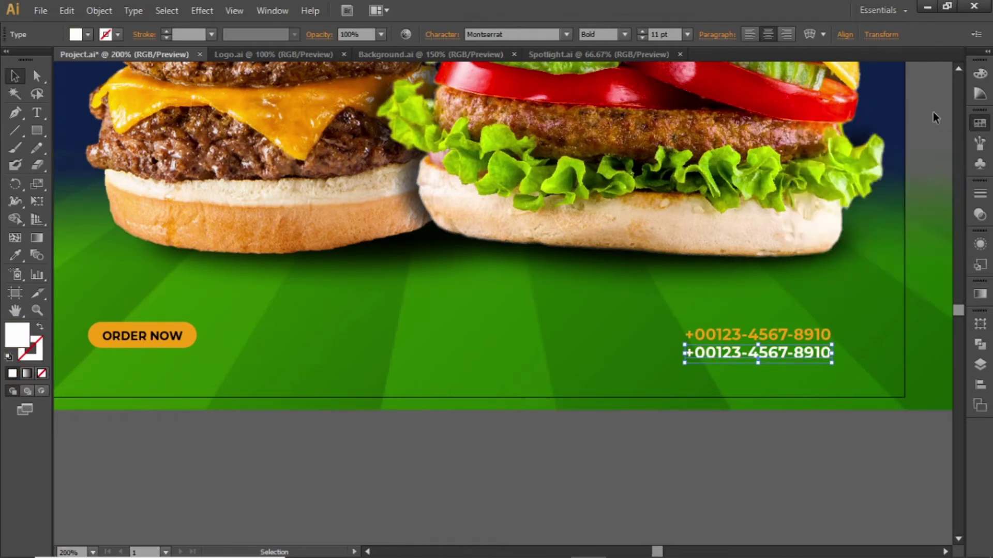
double_click(780, 349)
key(ctrl+a)
text(www.se)
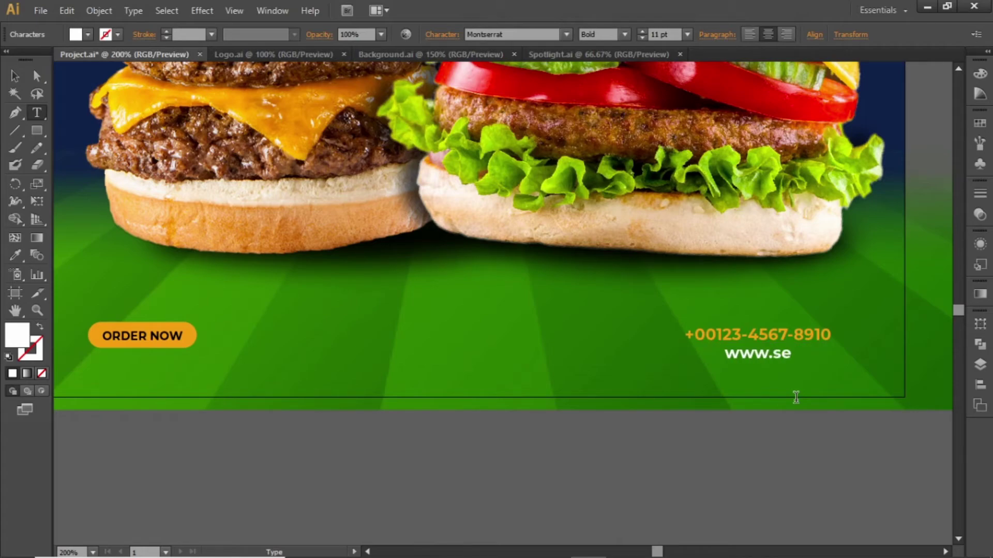
key(BackSpace)
text(ebsitelink.com)
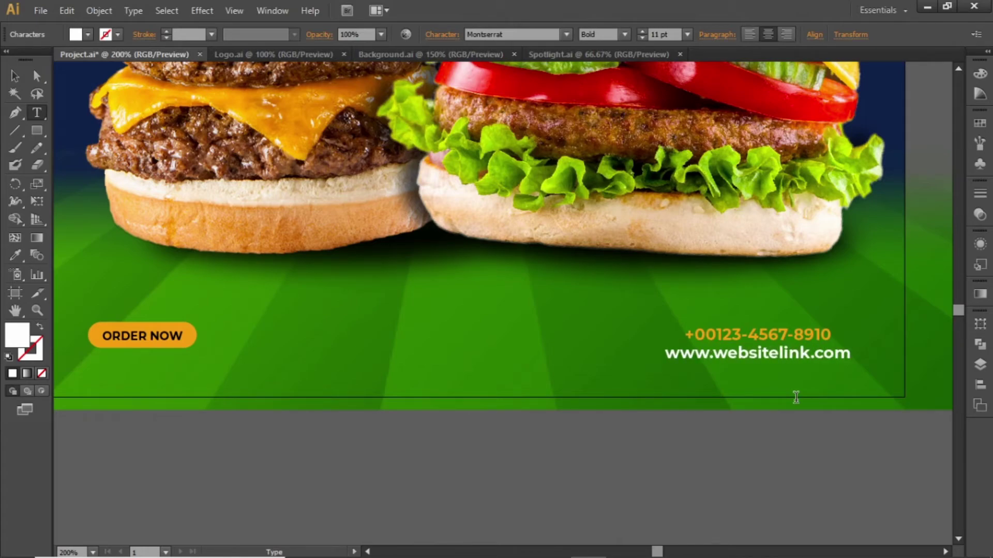
key(Escape)
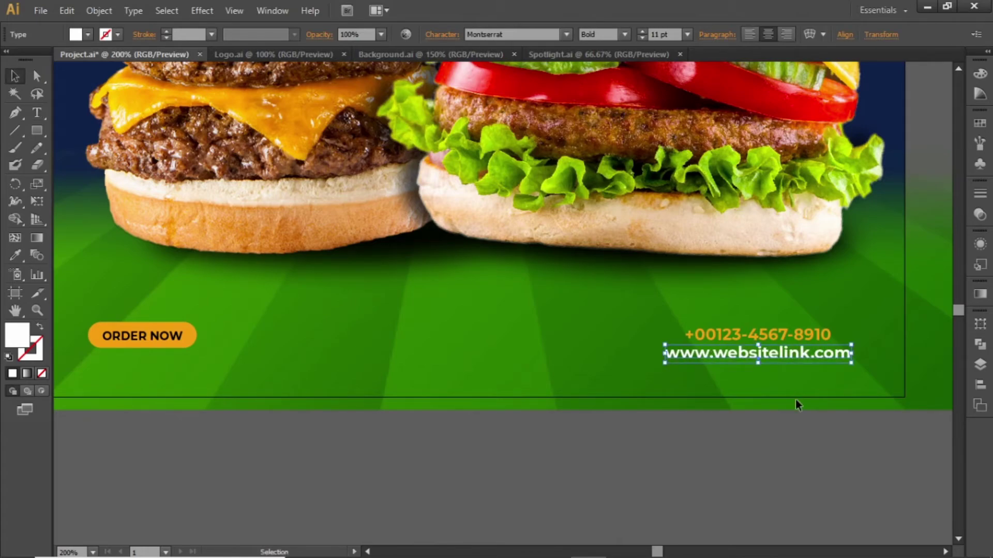
Set the website text to Regular at 8 pt and tuck it closely under the phone number
click(623, 35)
click(616, 48)
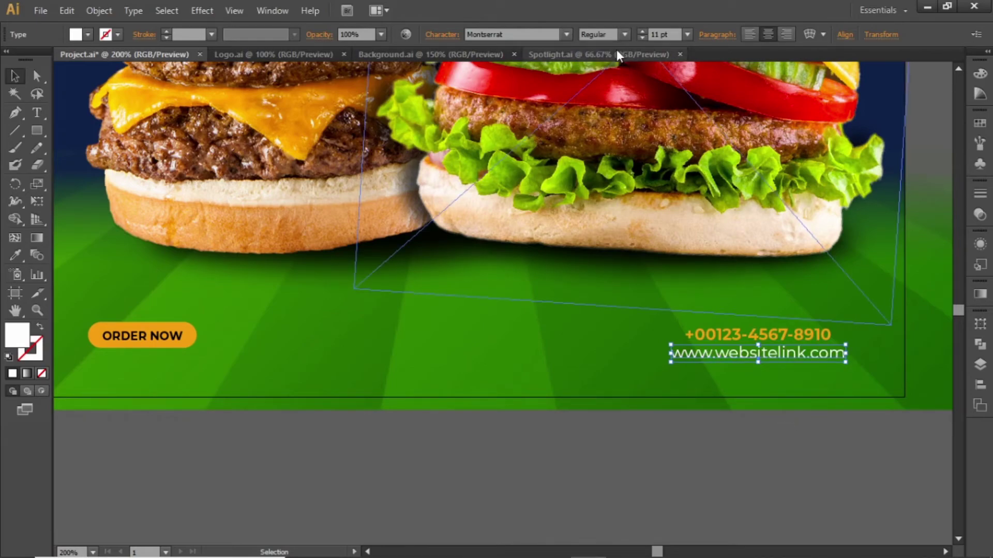
click(671, 35)
text(9)
key(Return)
key(Down)
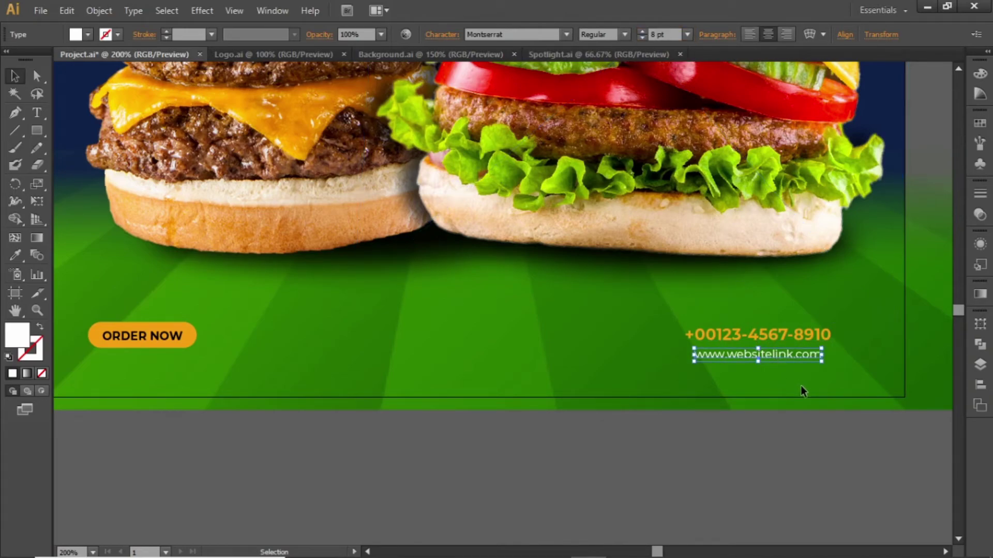
key(Up)
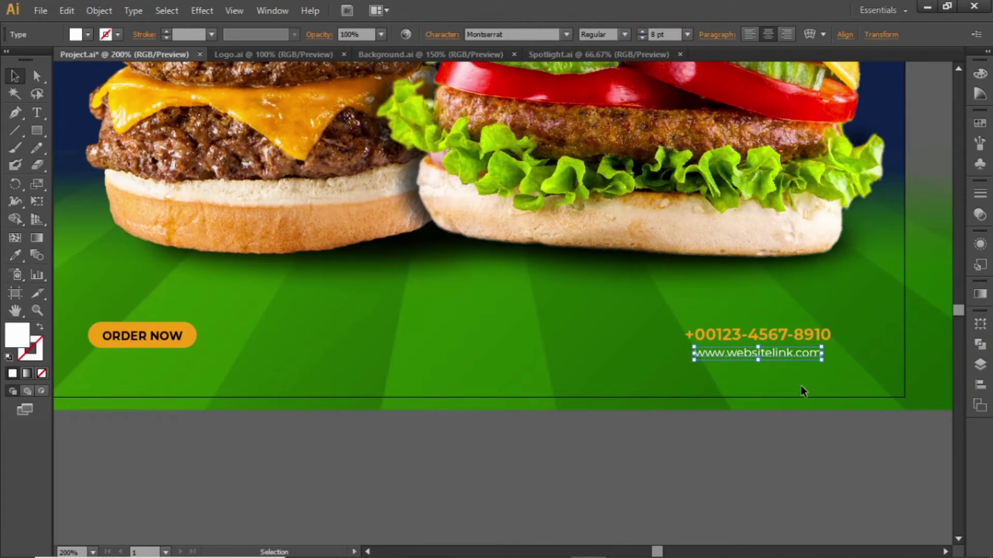
Move the phone number and website text together toward the artboard's right edge, level with the "ORDER NOW" button
shift+click(795, 335)
drag(795, 335, 840, 330)
key(Left)
key(Left)
key(Left)
key(Left)
key(Left)
key(Left)
key(Left)
key(Down)
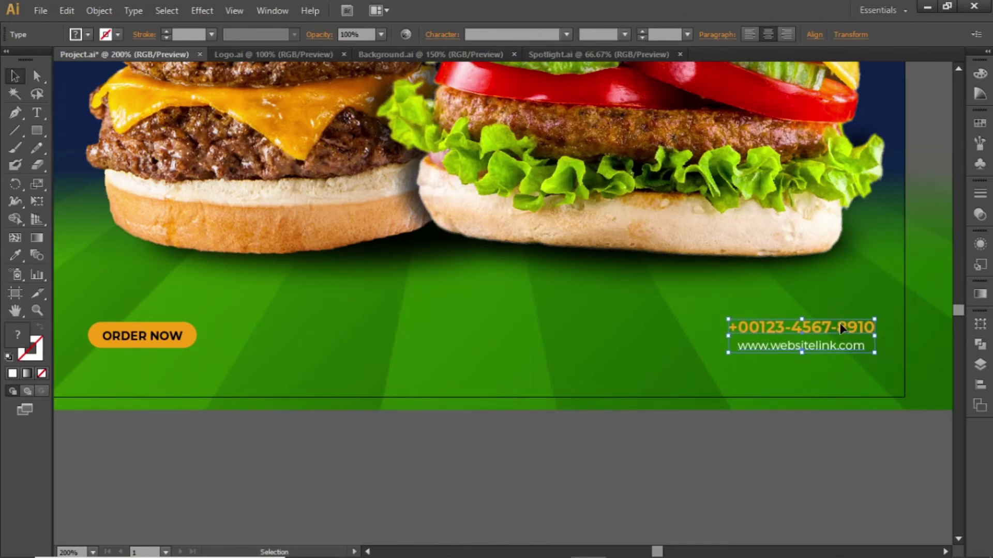
click(789, 508)
key(ctrl+0)
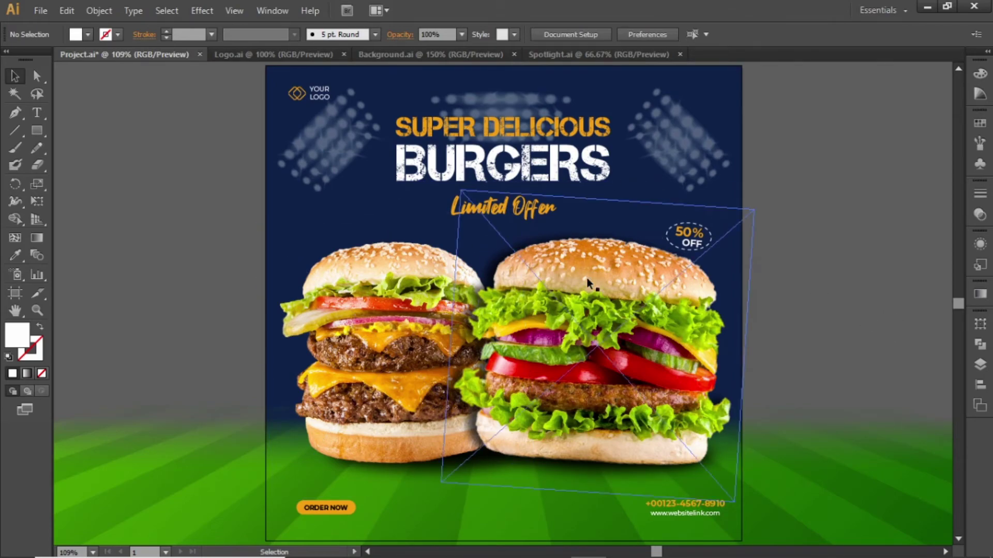
key(ctrl+1)
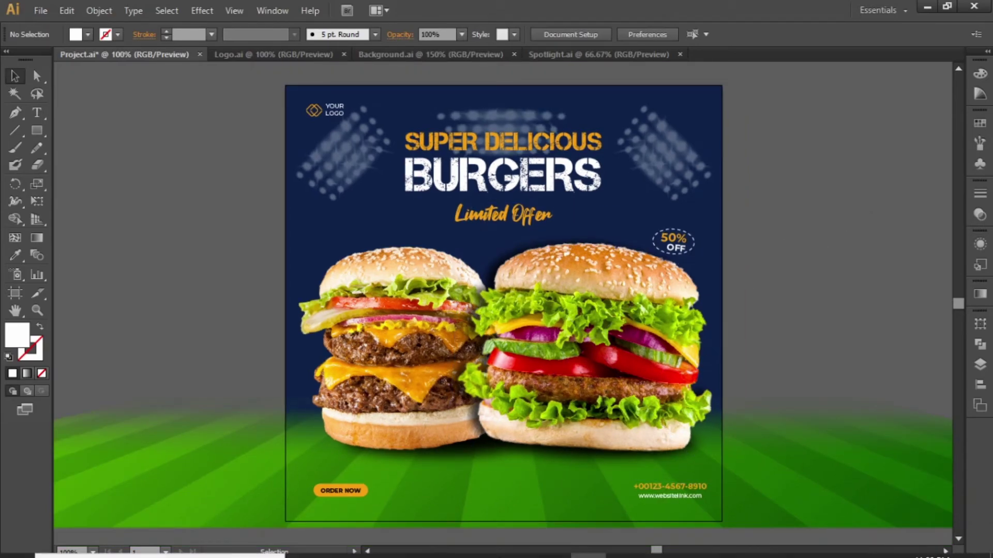
Switch to File Explorer to locate the Spotlight file in the Video Project folder, and return to Illustrator
click(410, 543)
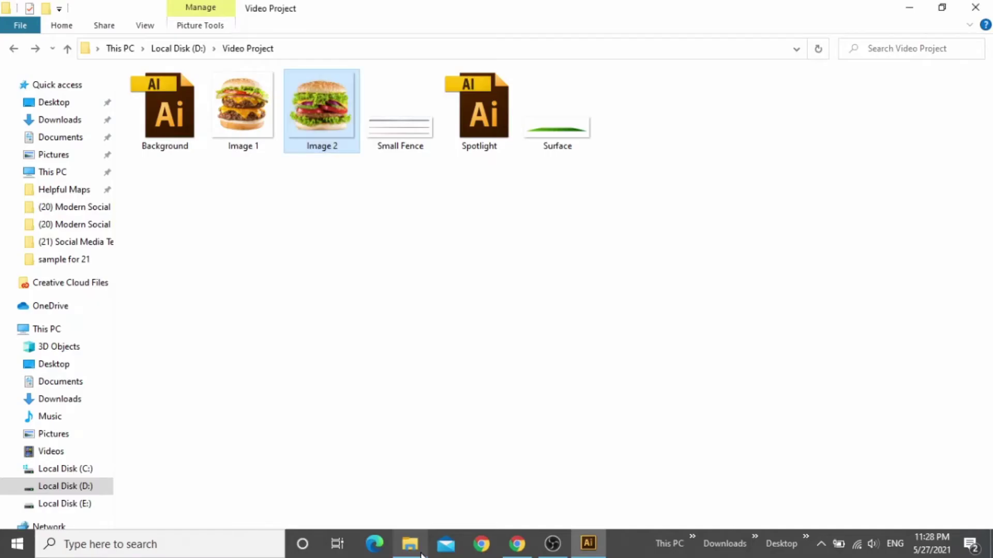
click(486, 129)
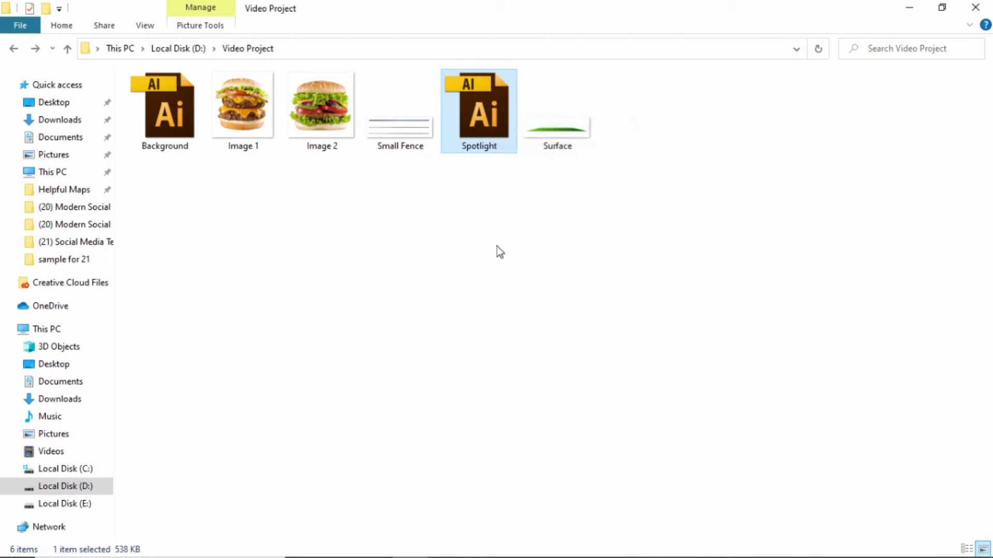
click(603, 548)
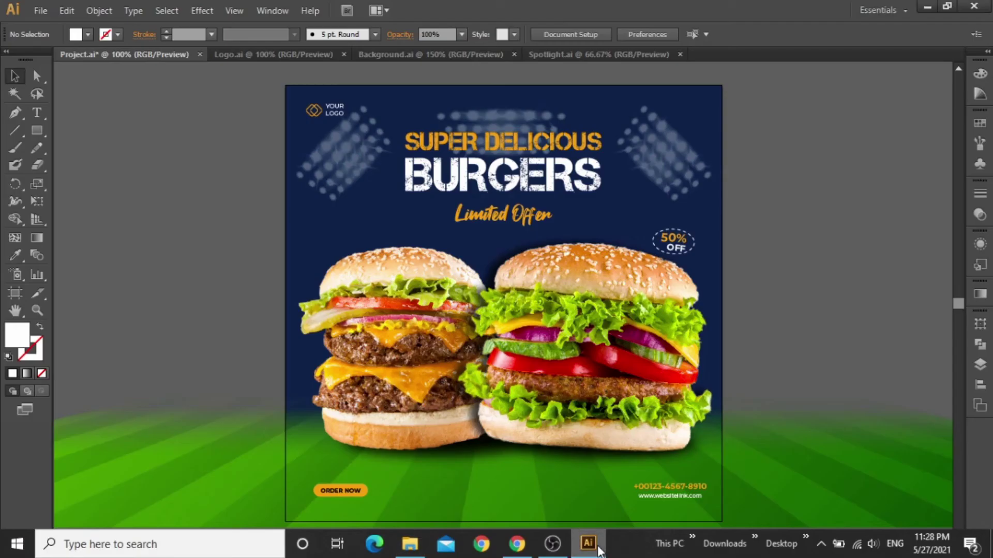
Bring the light beam group from Spotlight.ai into the Project.ai document
click(560, 53)
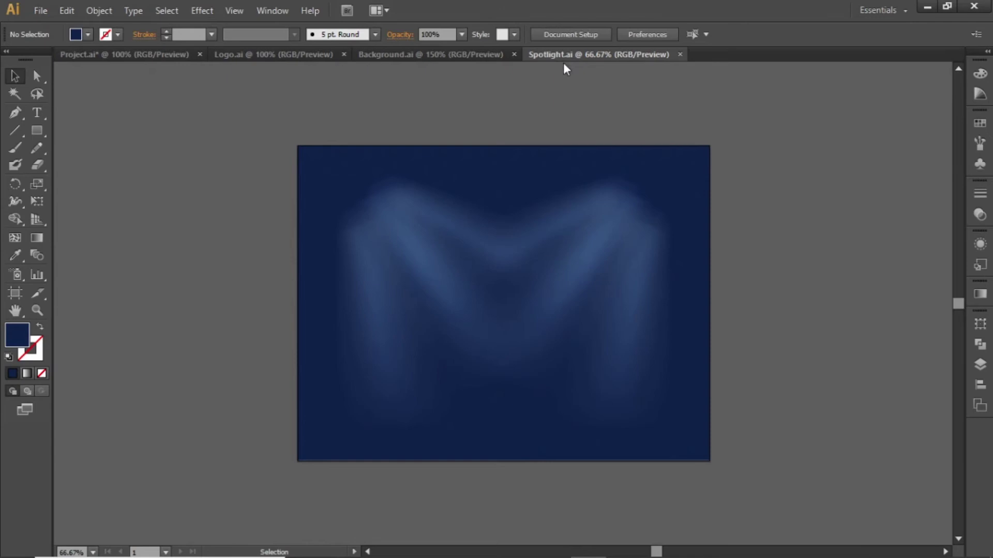
click(587, 218)
shift+click(415, 228)
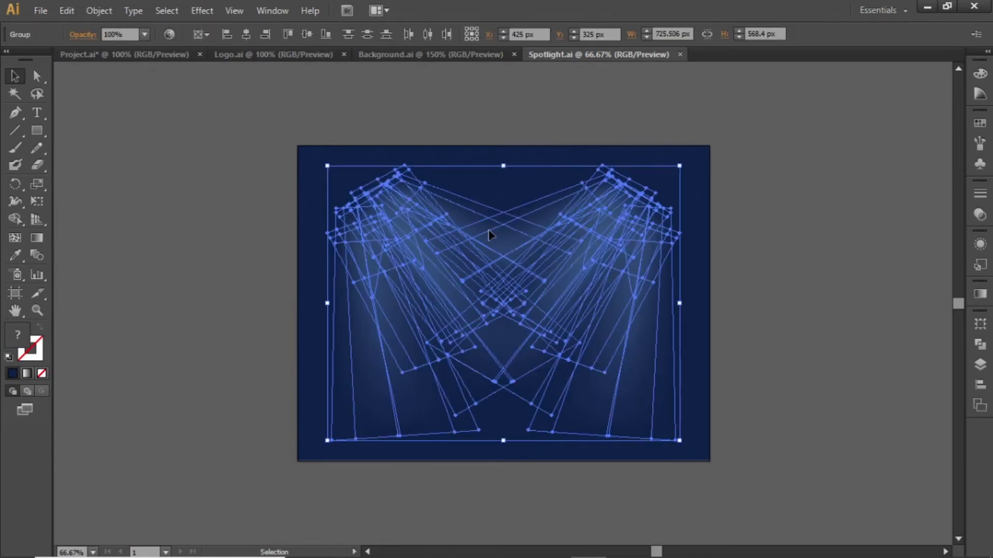
drag(591, 210, 312, 141)
drag(537, 225, 536, 226)
Centre the light beams horizontally on the artboard and move them up to Y 300 px beneath the stadium lights
click(980, 386)
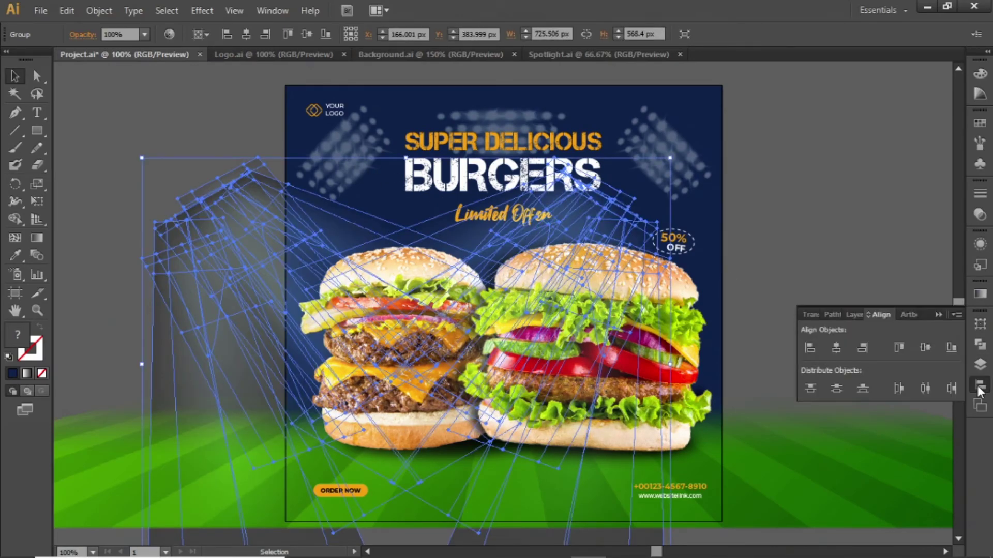
click(835, 348)
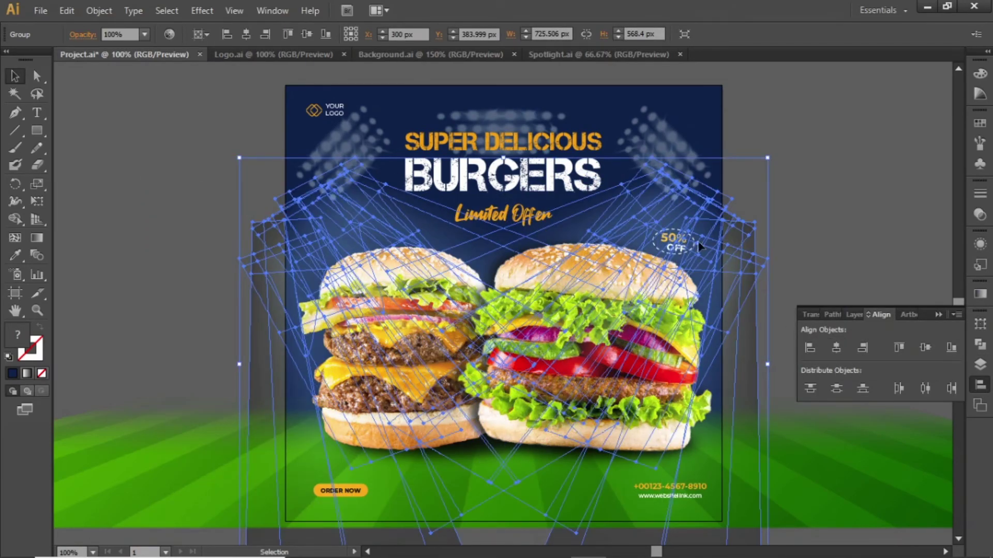
drag(657, 226, 650, 162)
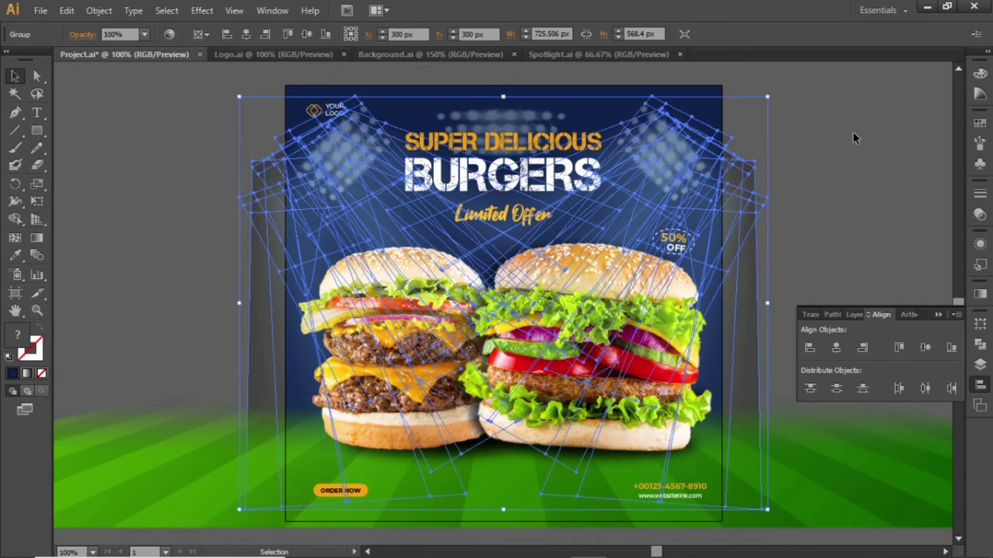
click(853, 132)
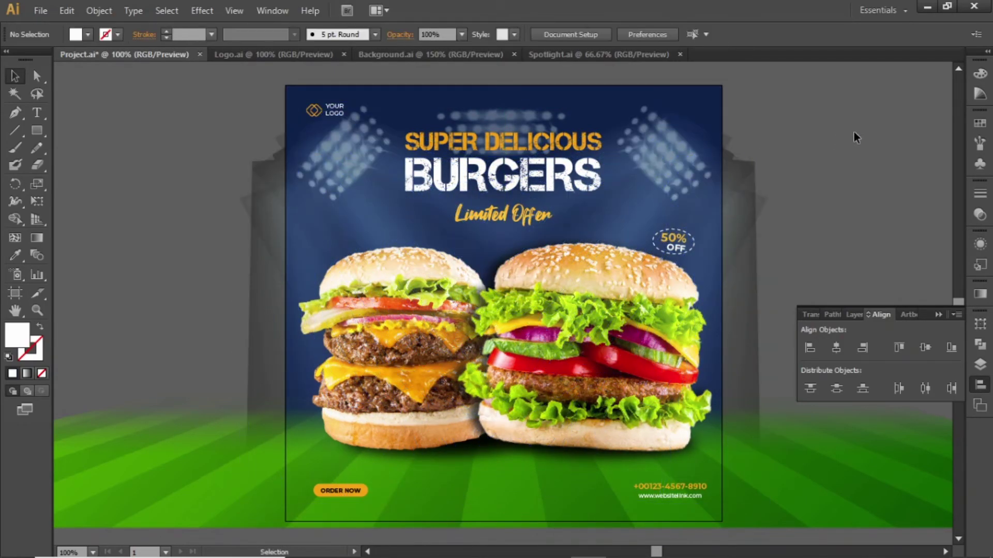
click(943, 315)
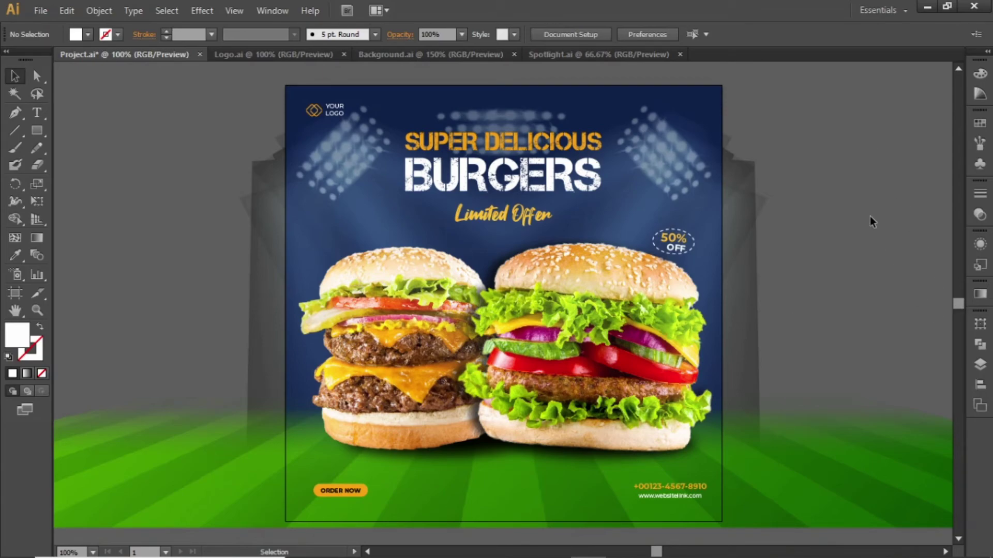
Place the Small Fence image from the Video Project folder, centred on the artboard, and scale it down to slightly wider than the artboard
click(410, 543)
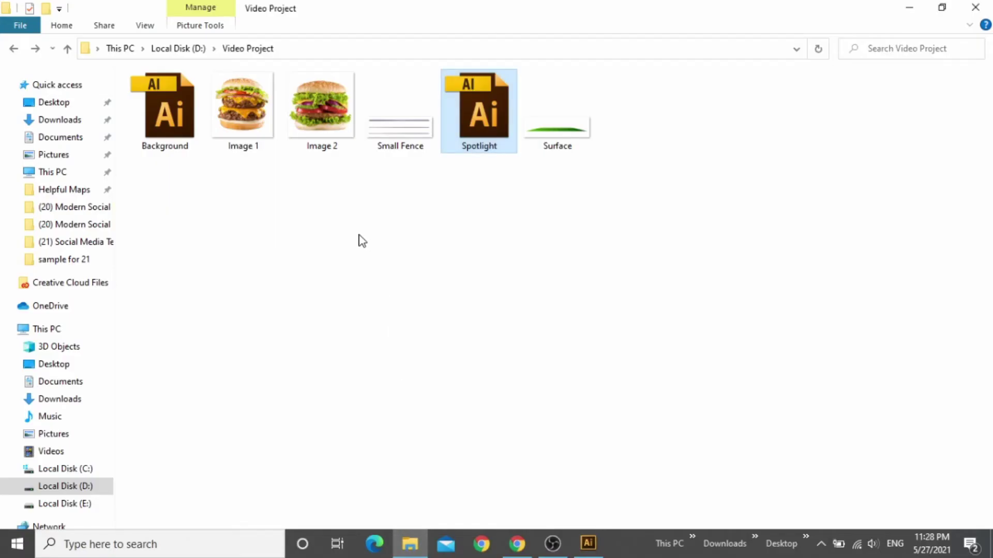
drag(398, 120, 504, 318)
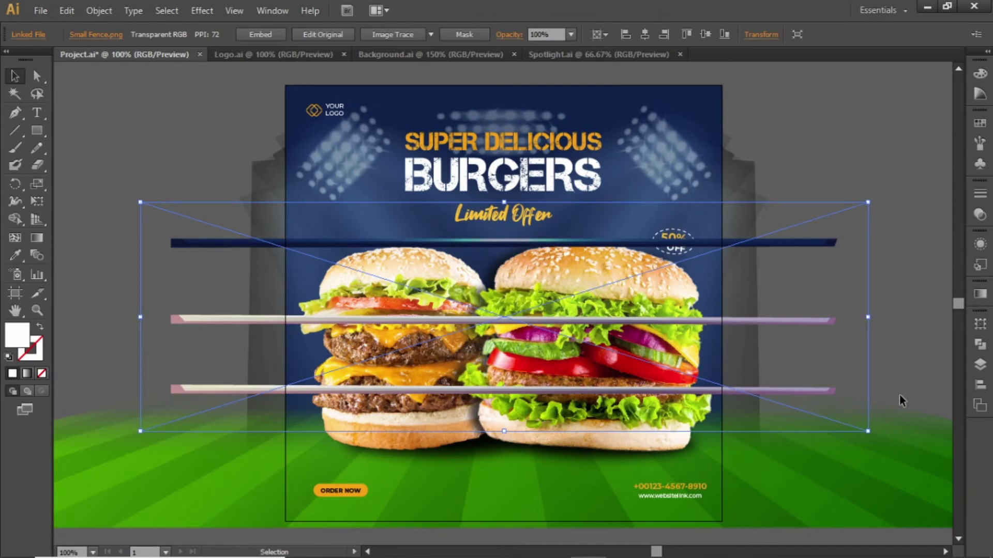
click(971, 389)
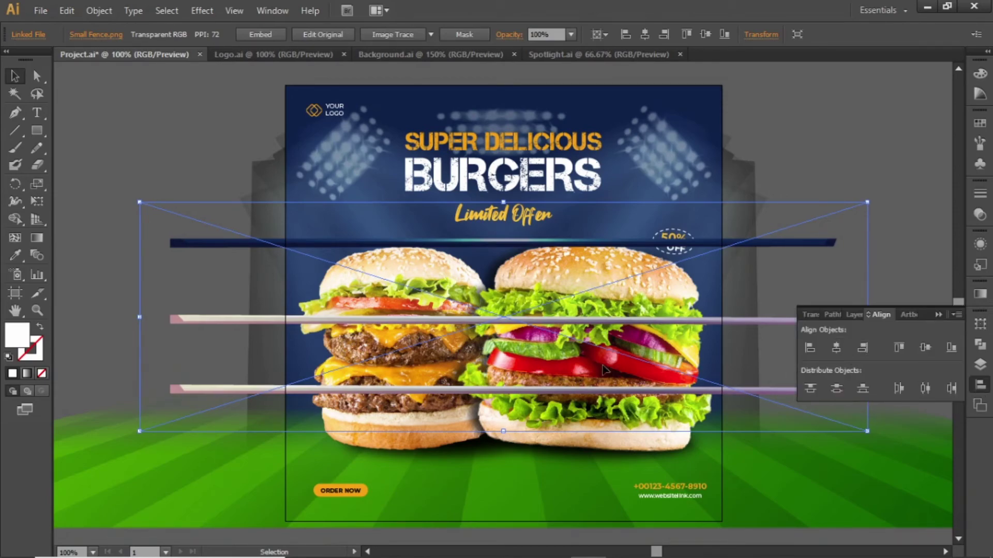
drag(504, 431, 502, 365)
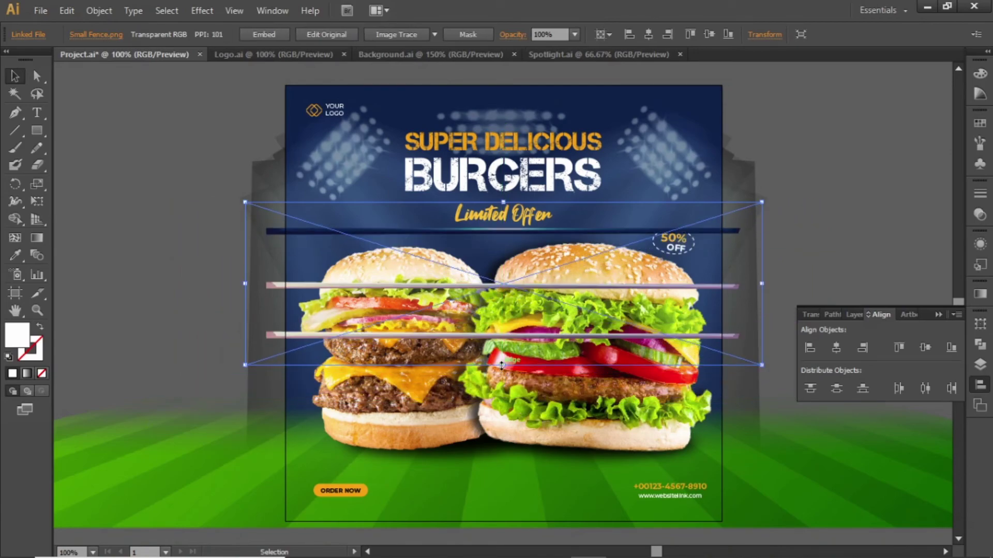
Move the fence down across the lower half of the burgers, with its lowest rail at the bottom buns
drag(595, 289, 596, 368)
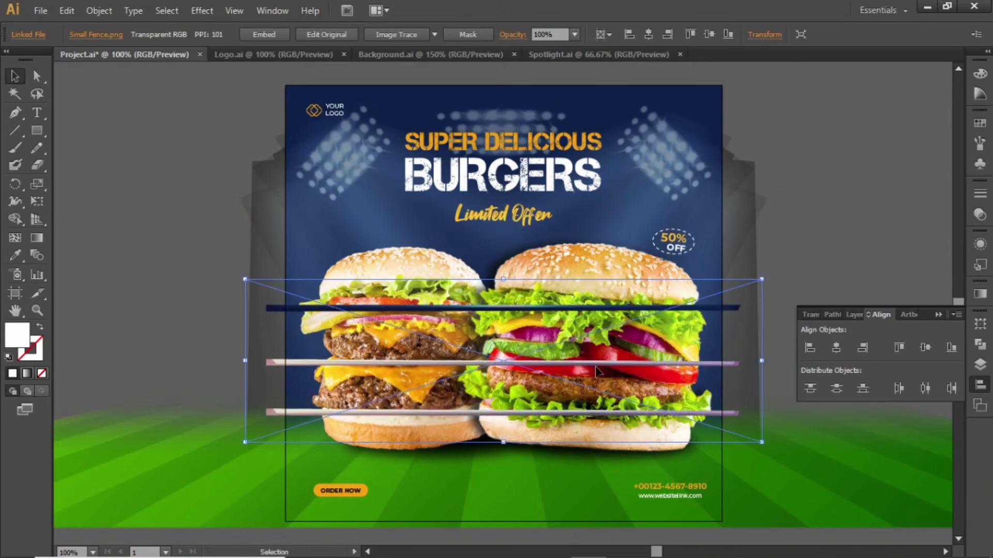
key(shift+Down)
key(shift+Down)
key(shift+Down)
key(shift+Down)
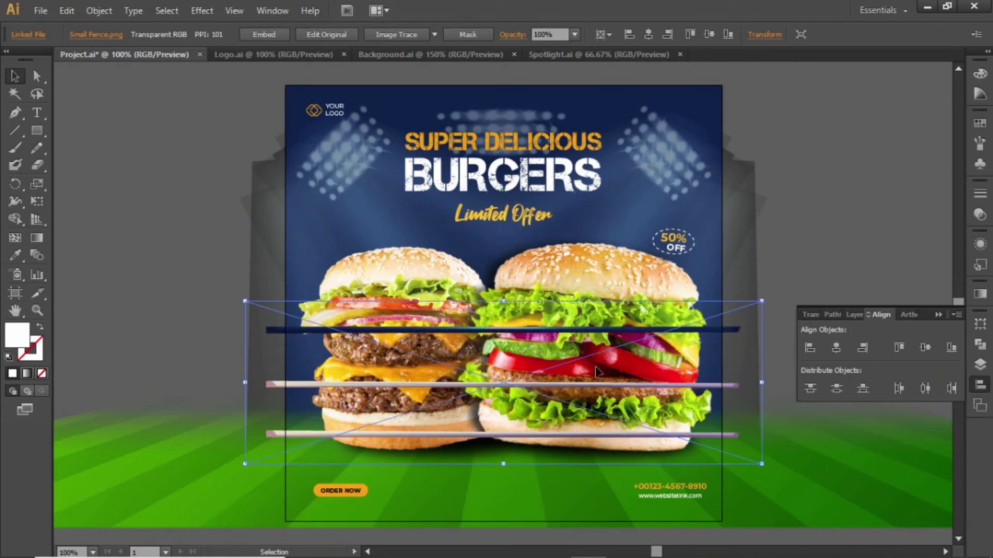
click(876, 263)
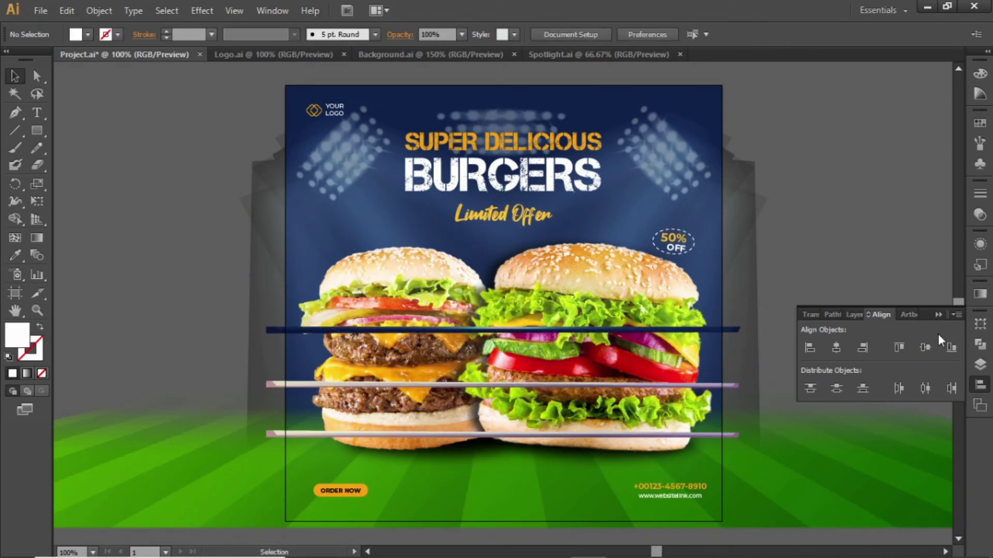
click(938, 314)
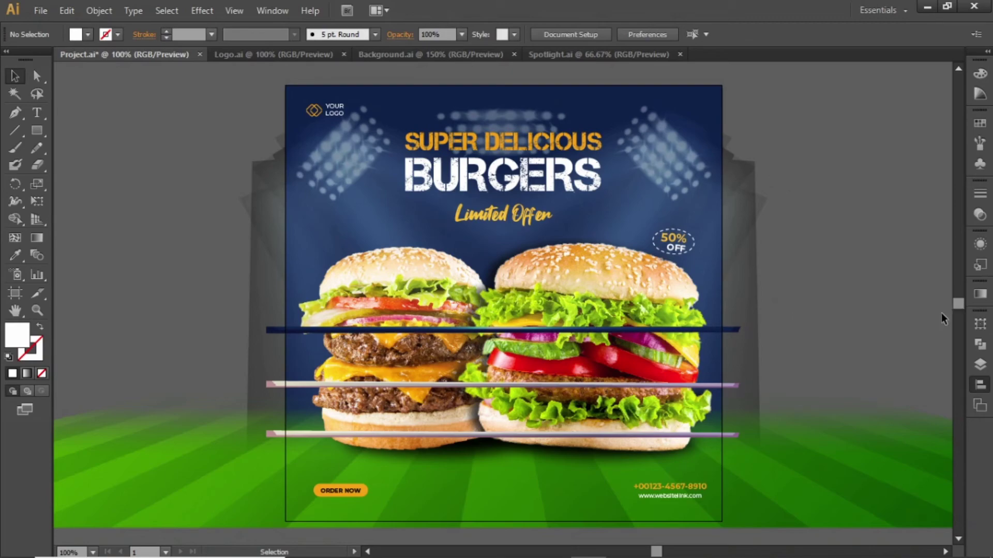
Apply a Multiply drop shadow to the fence with 75% opacity, X offset -10 px, Y offset 0 px and 5 px blur
click(594, 387)
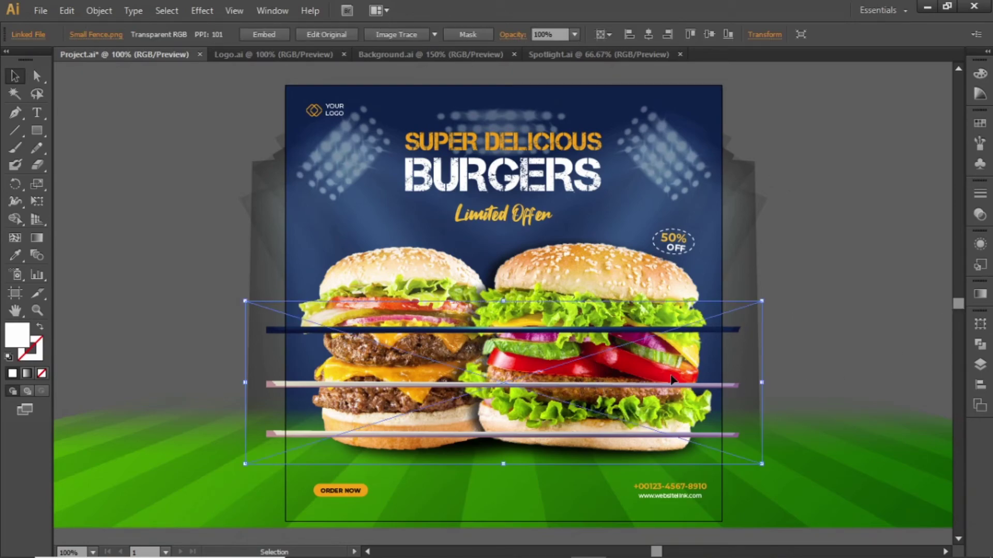
click(203, 11)
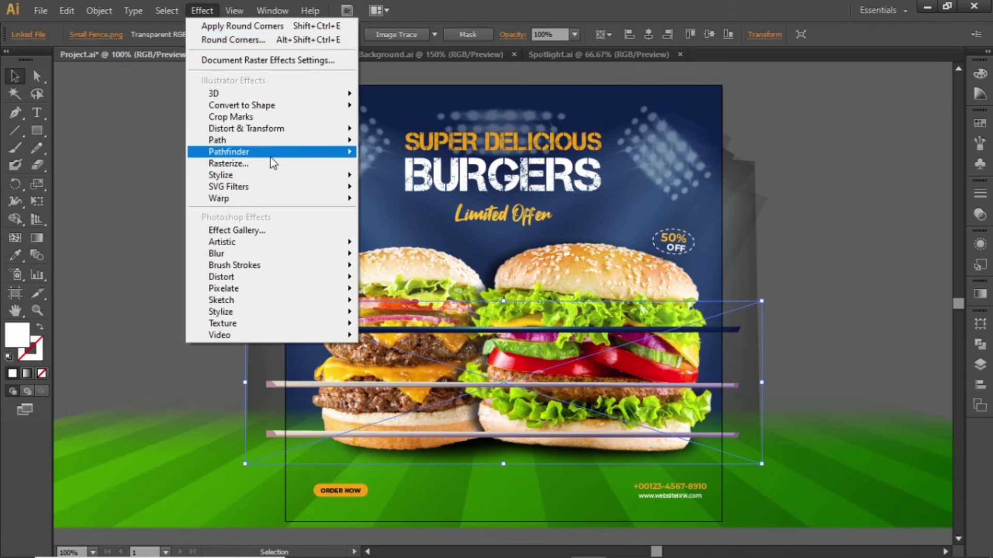
mouse_move(279, 175)
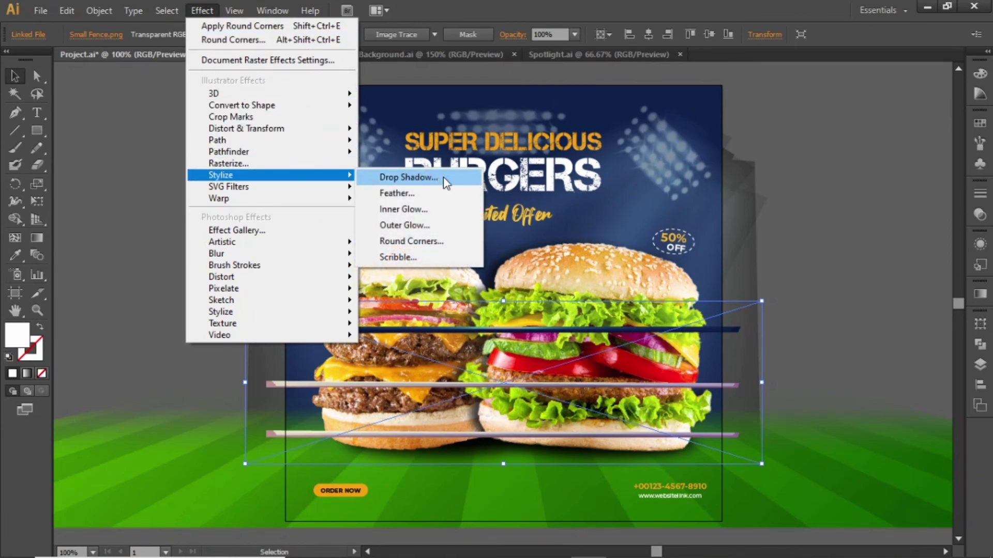
click(444, 178)
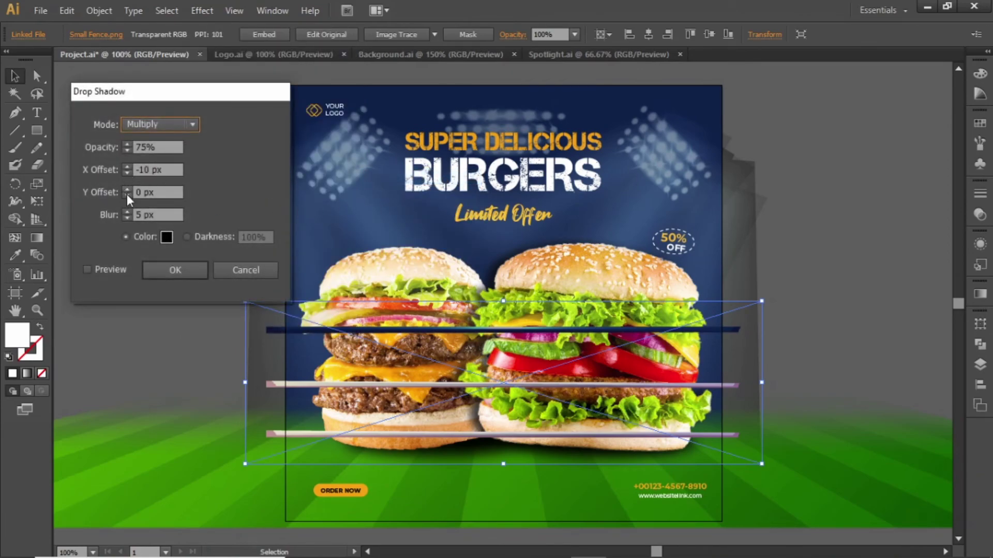
click(173, 269)
click(821, 255)
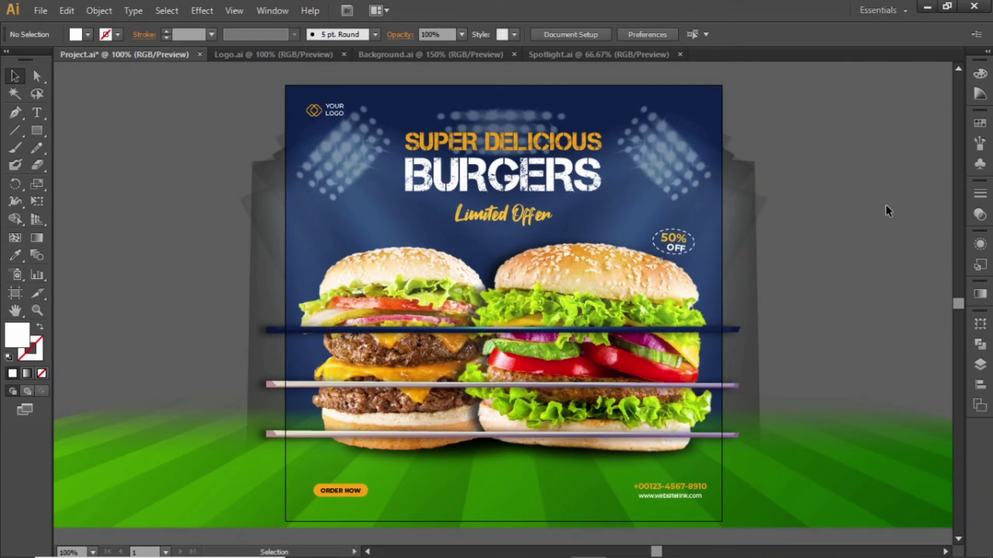
Unlock all locked objects in the document and clear the selection
click(99, 10)
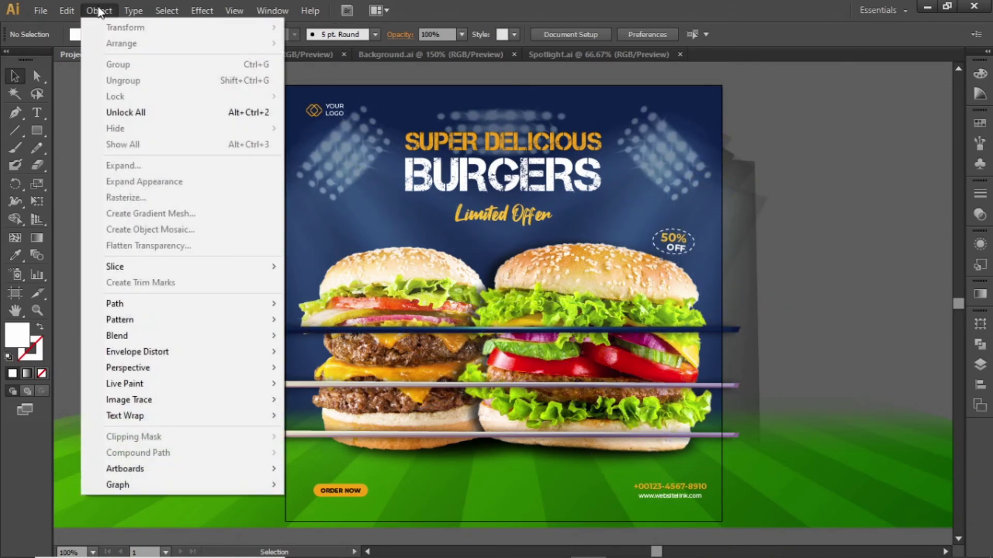
click(171, 112)
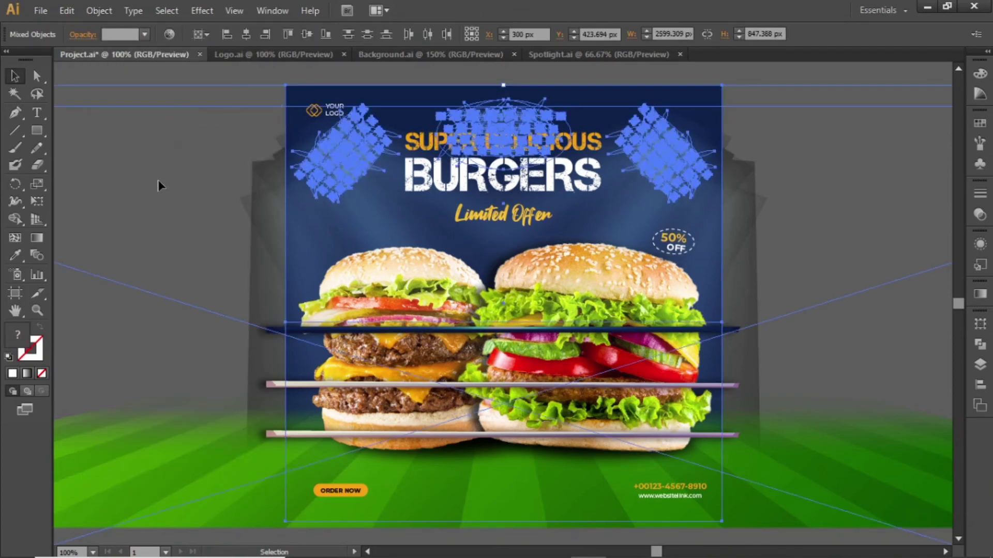
click(767, 82)
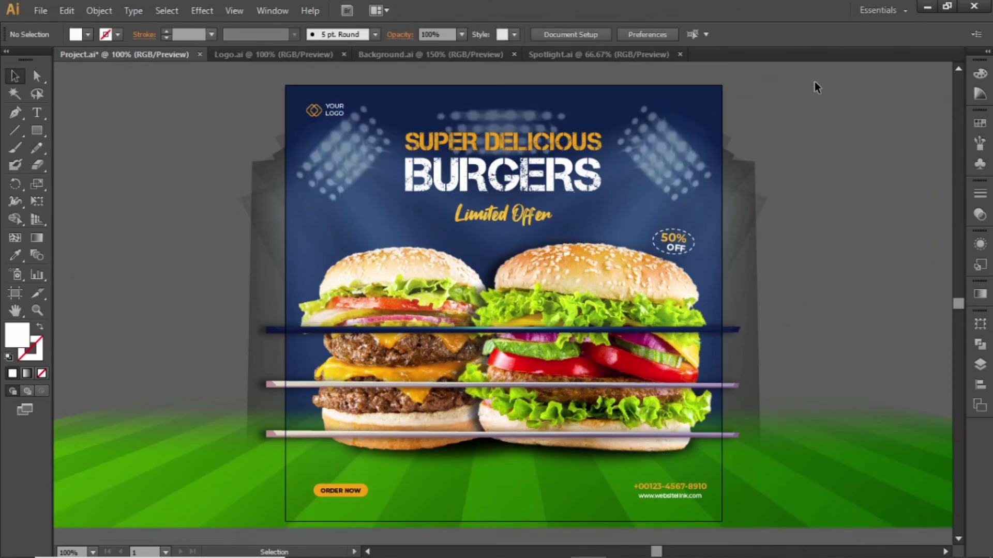
Draw a white rectangle without stroke that covers the whole artboard exactly, corner to corner
click(37, 132)
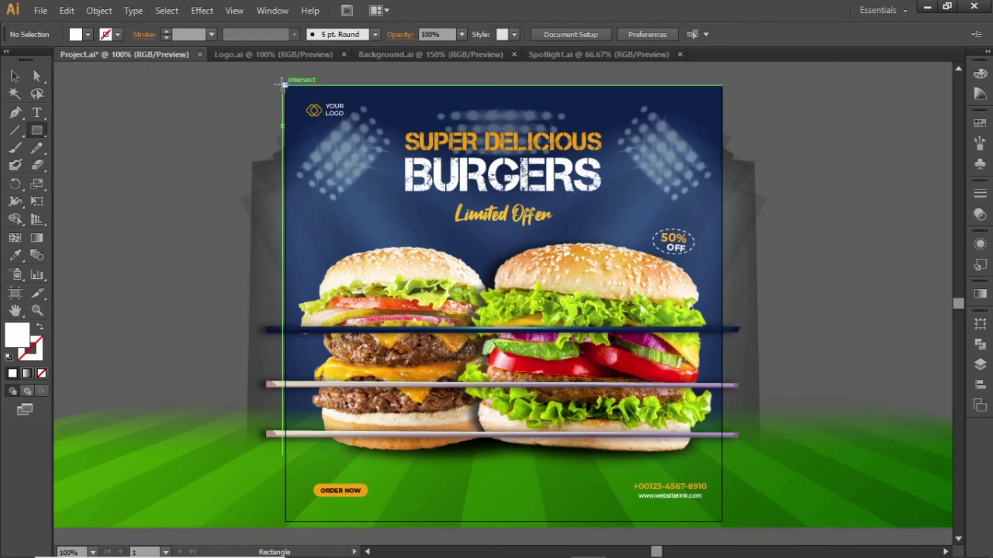
drag(284, 84, 721, 521)
key(v)
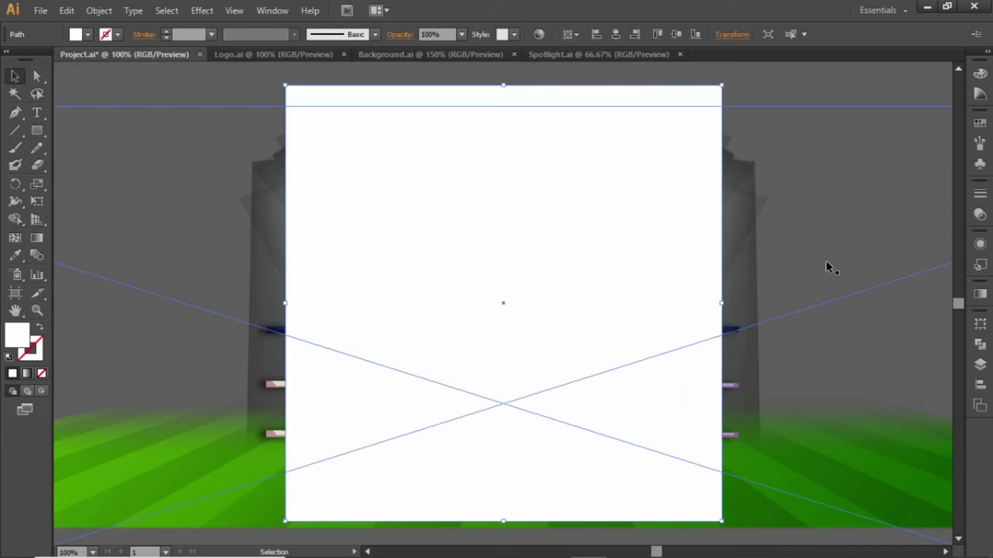
Make a clipping mask from all the artwork, using the artboard-sized rectangle on top as the mask shape
key(ctrl+a)
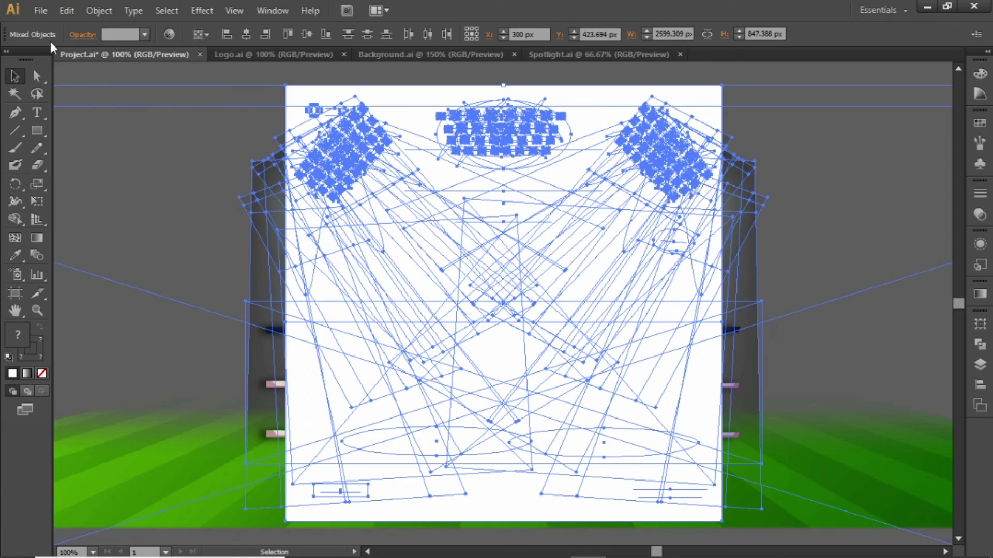
click(94, 15)
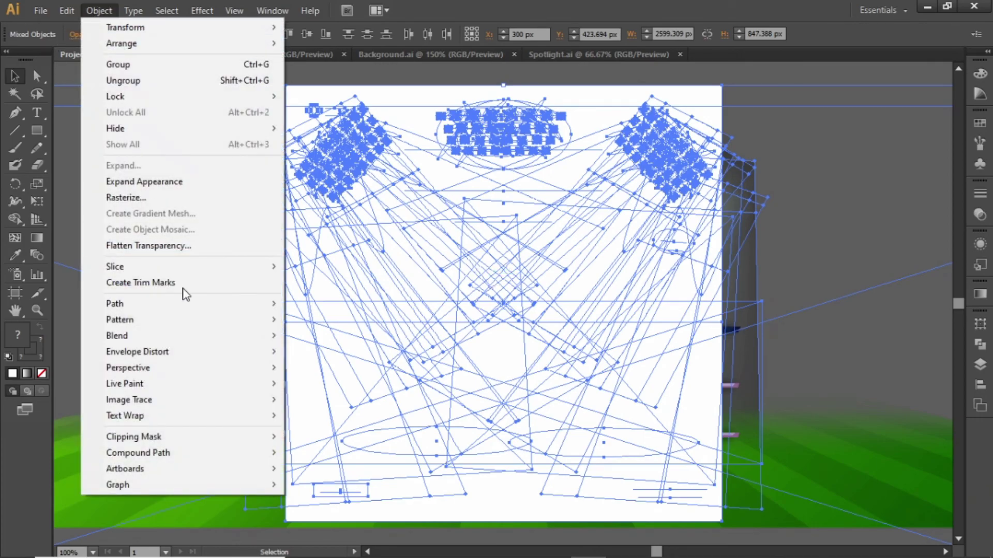
mouse_move(246, 442)
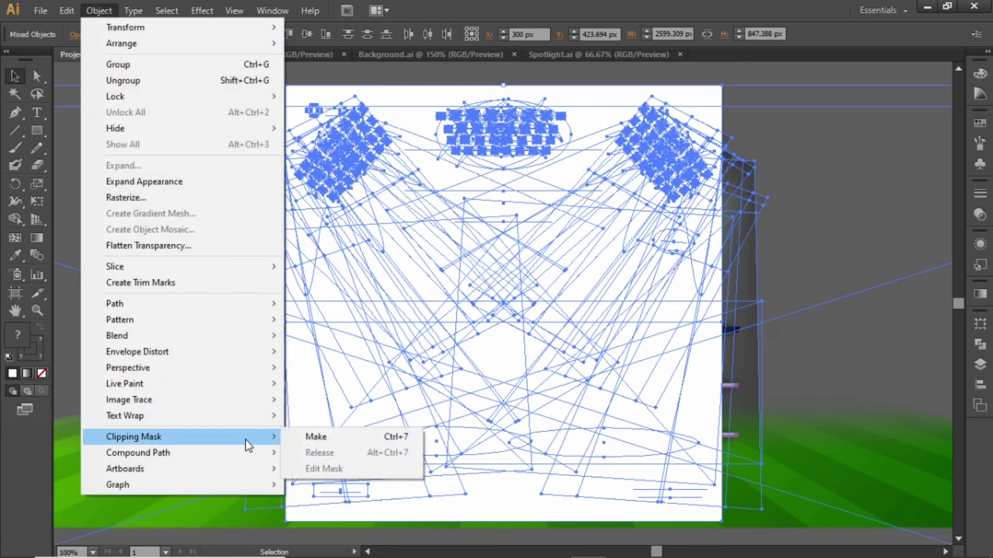
click(352, 438)
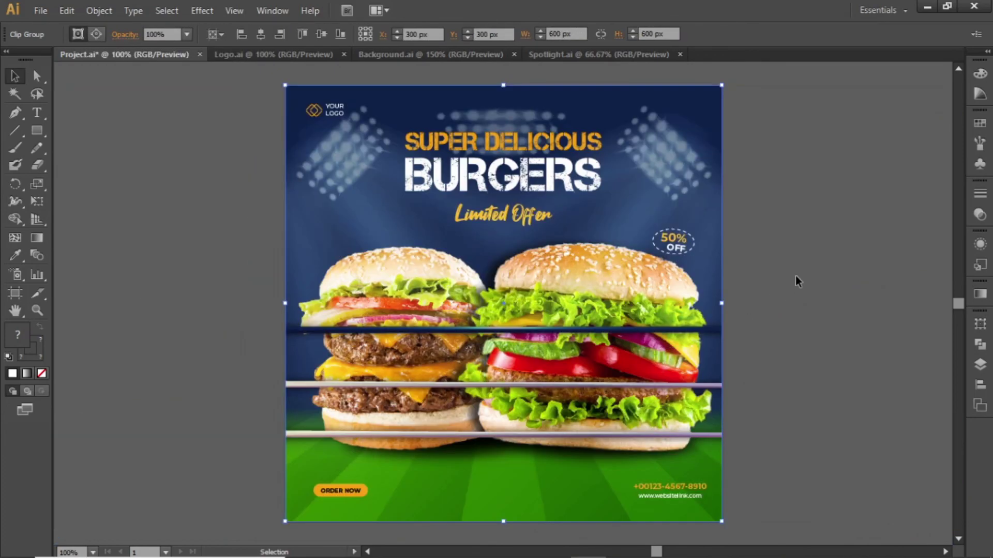